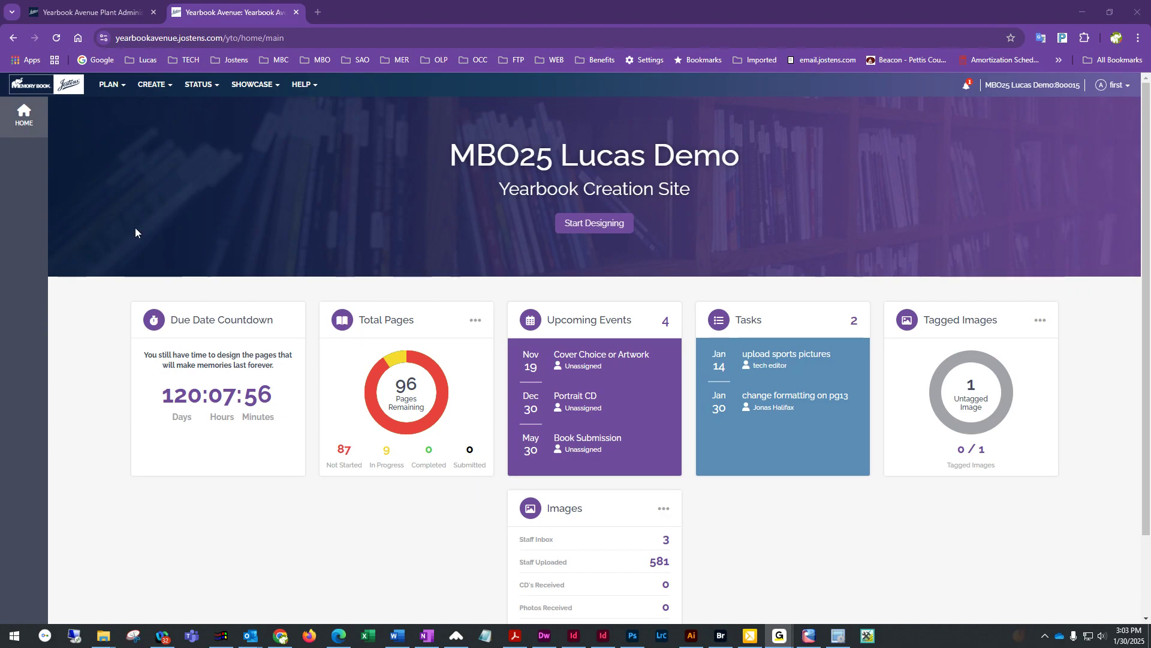
# Open the Image Library and collapse its Portraits and Inbox categories
pyautogui.click(141, 90)
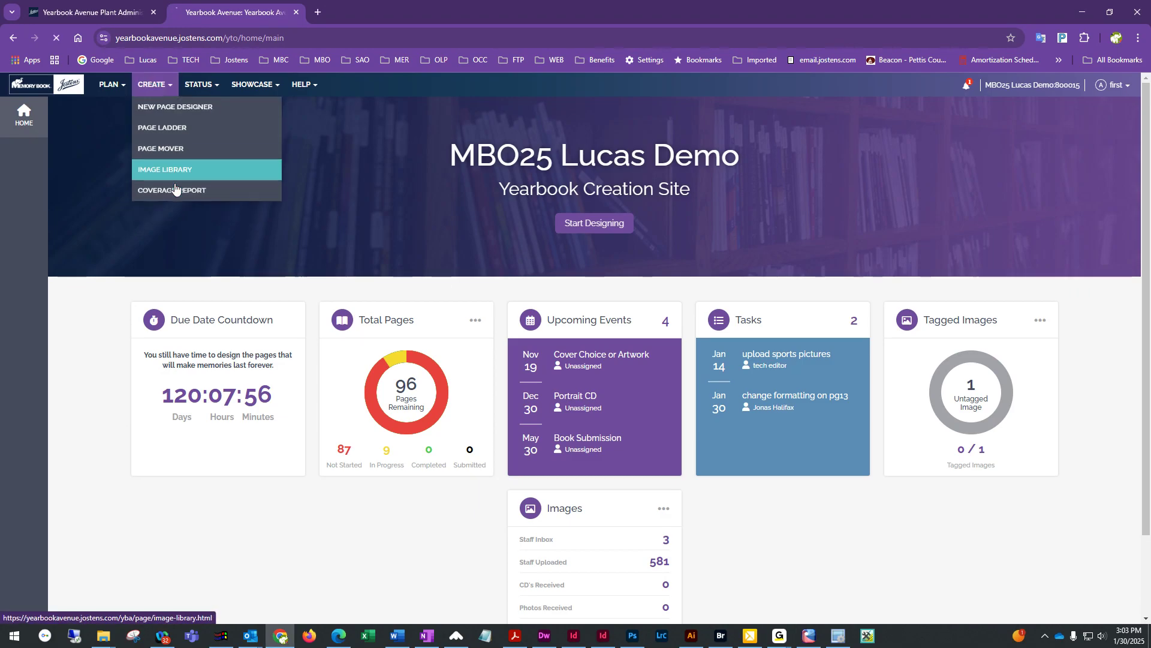
pyautogui.click(175, 181)
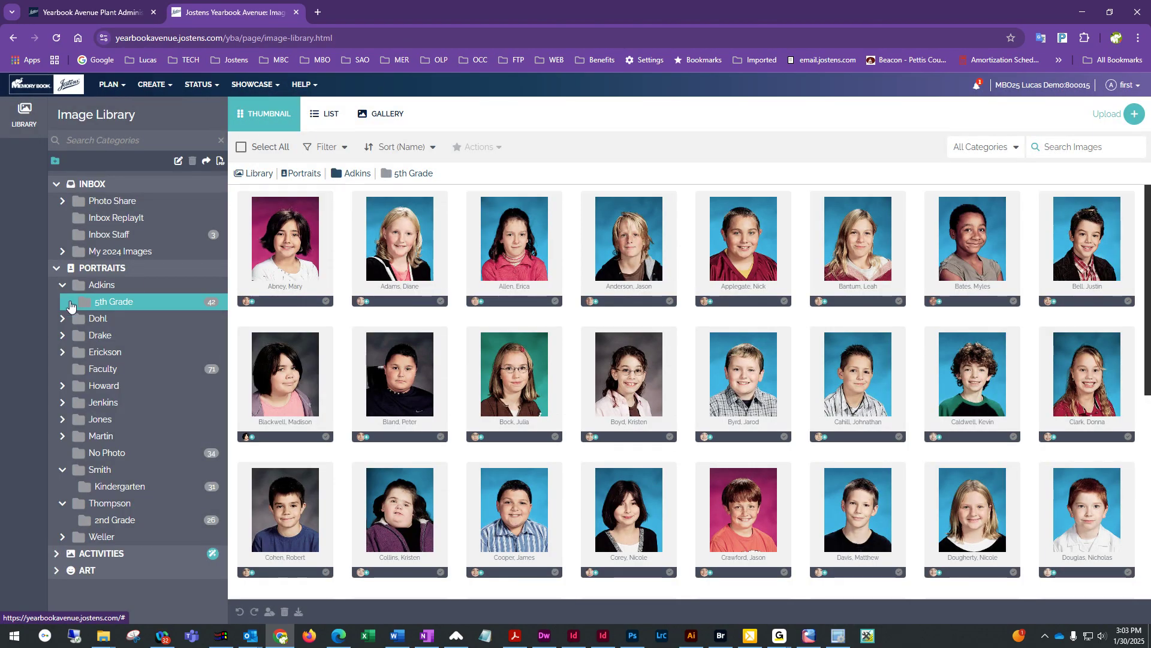
pyautogui.click(56, 271)
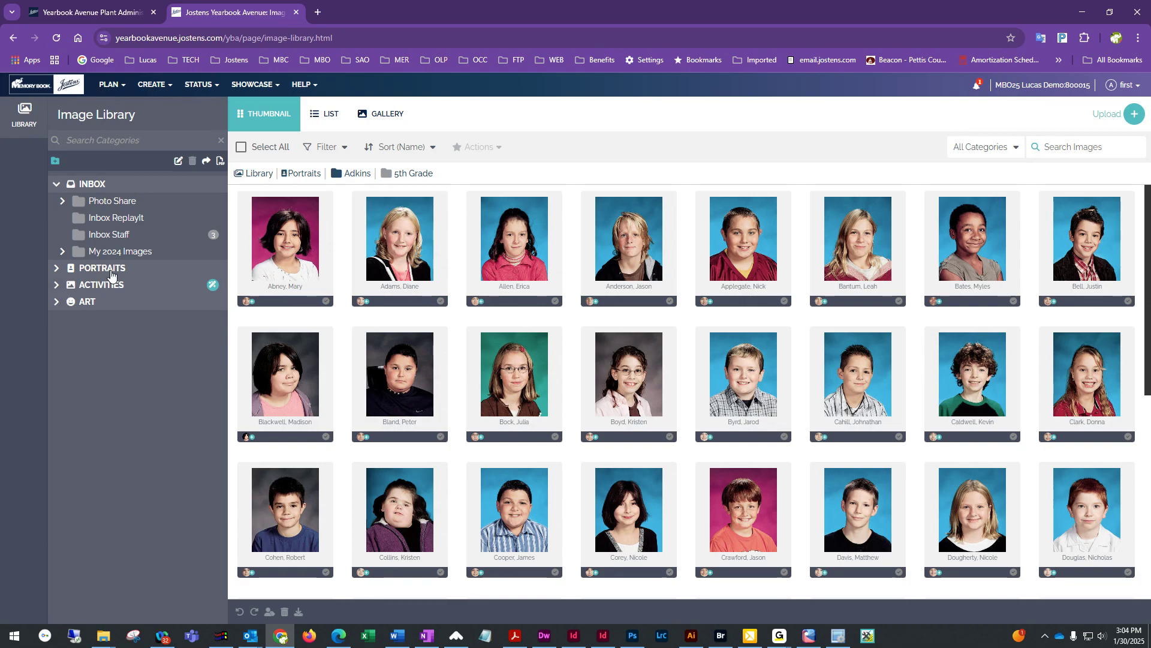
pyautogui.click(102, 268)
pyautogui.click(57, 268)
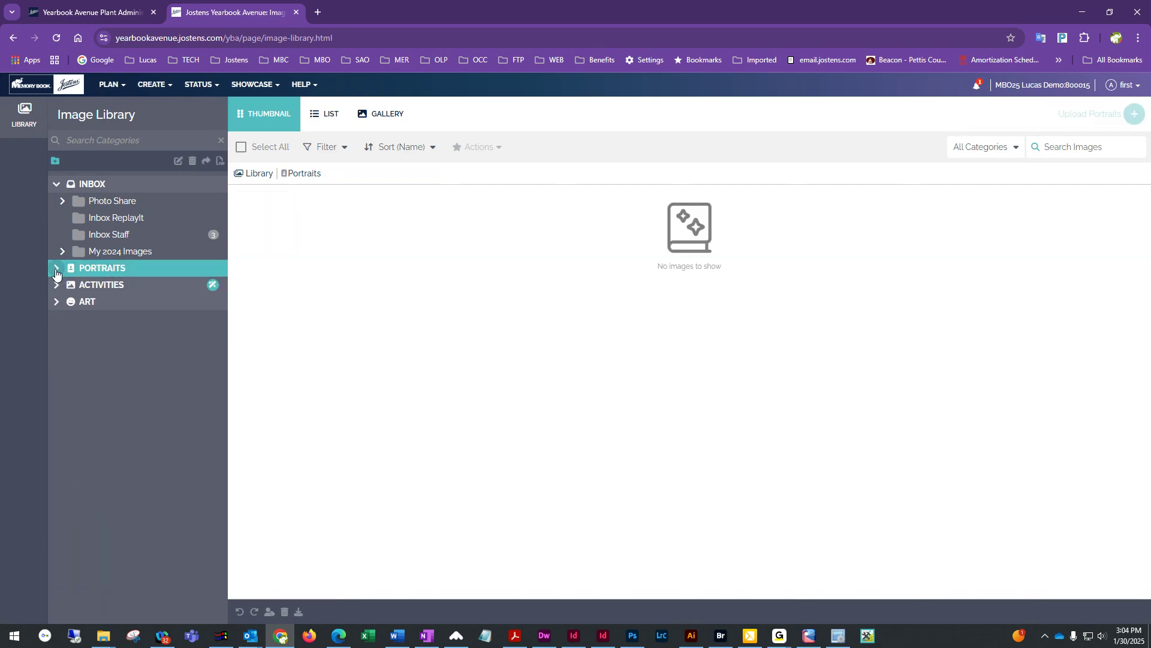
pyautogui.click(57, 184)
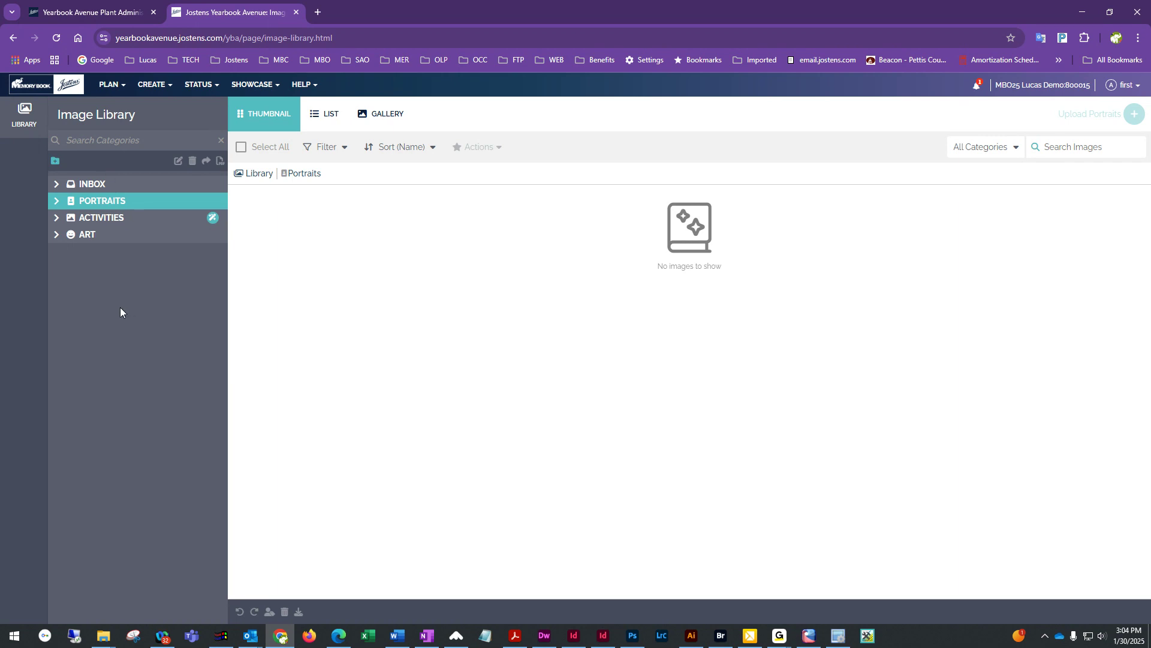
# Expand the Portraits category and the first four teacher folders to list their grade subfolders
pyautogui.click(57, 204)
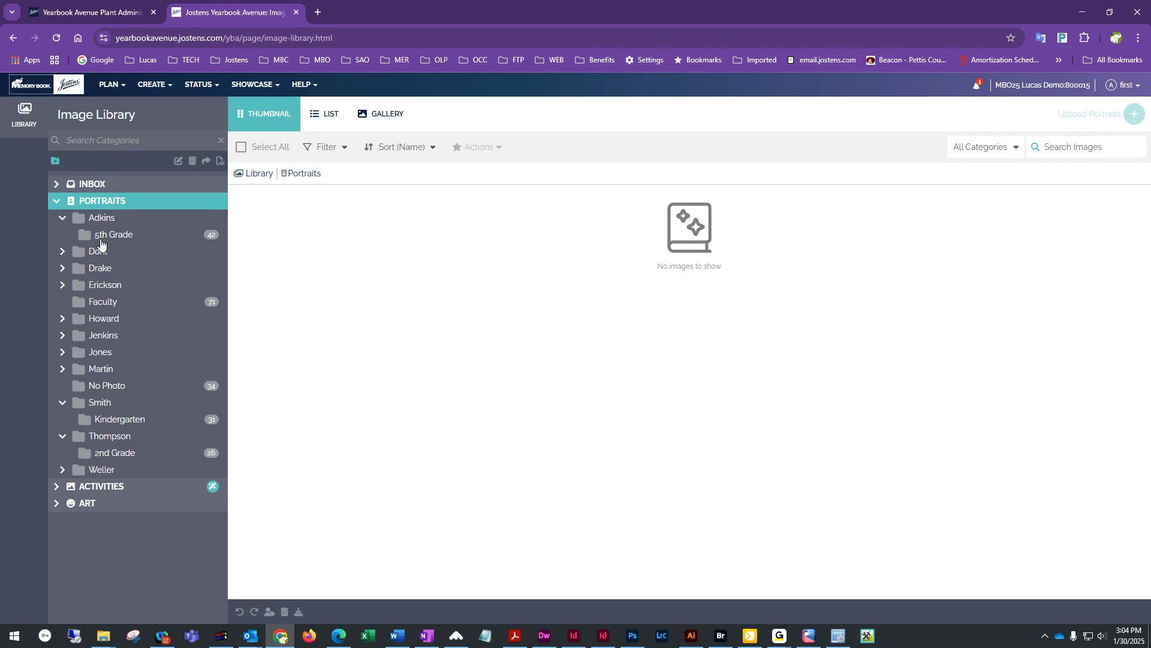
pyautogui.click(62, 218)
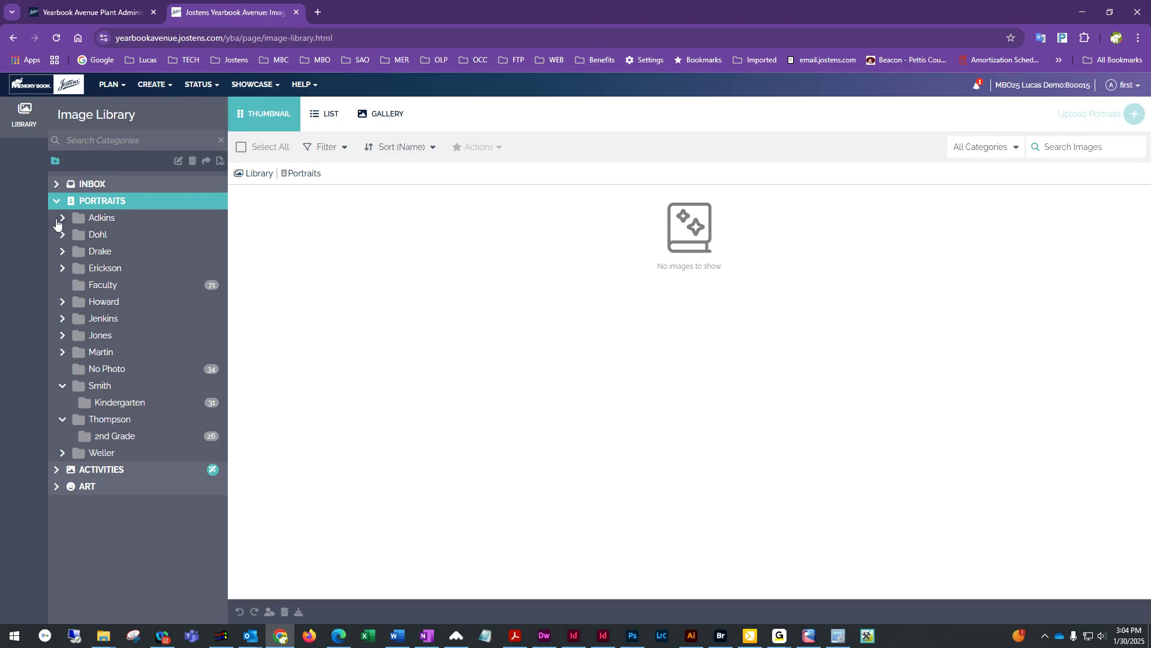
pyautogui.click(61, 219)
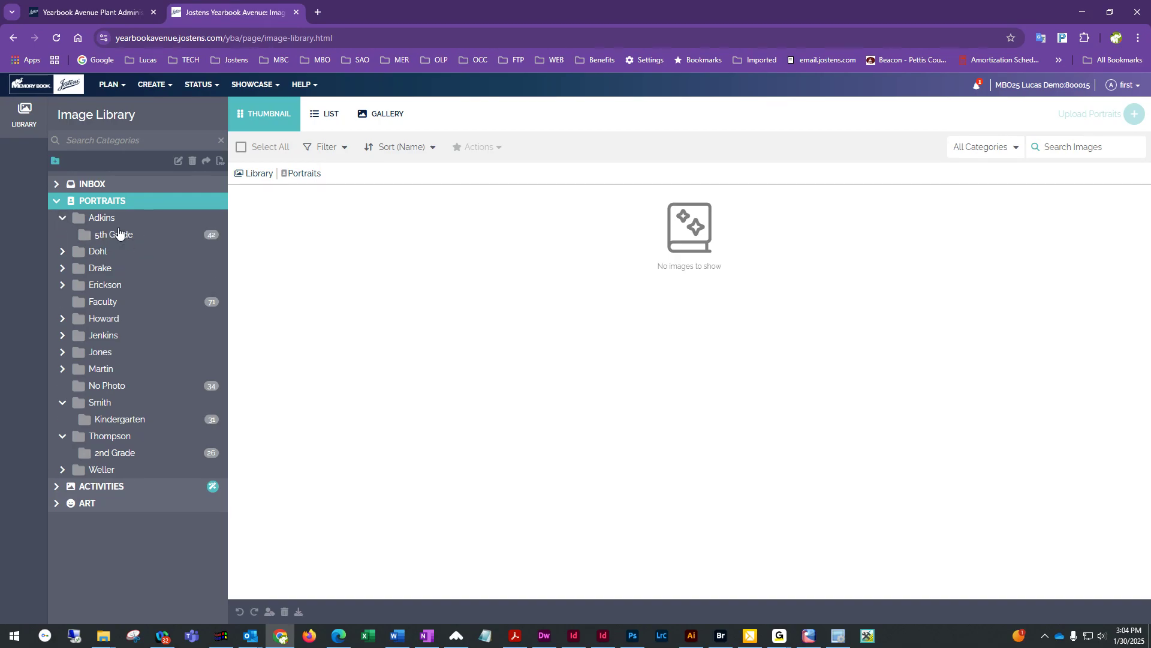
pyautogui.click(63, 252)
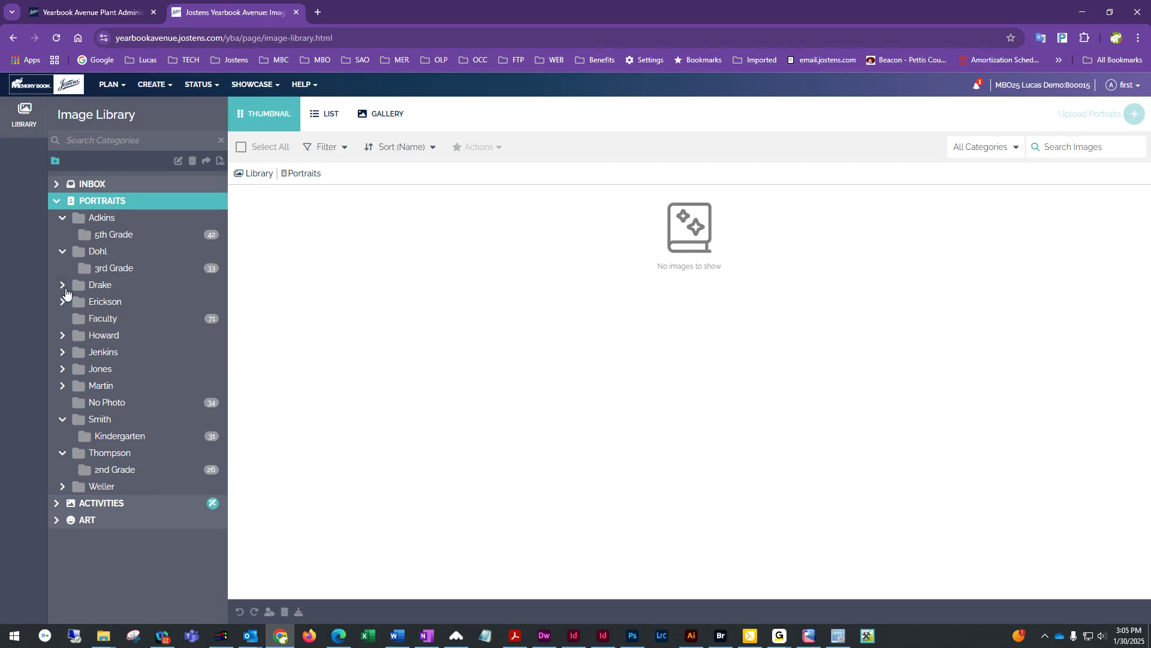
pyautogui.click(62, 286)
pyautogui.click(62, 320)
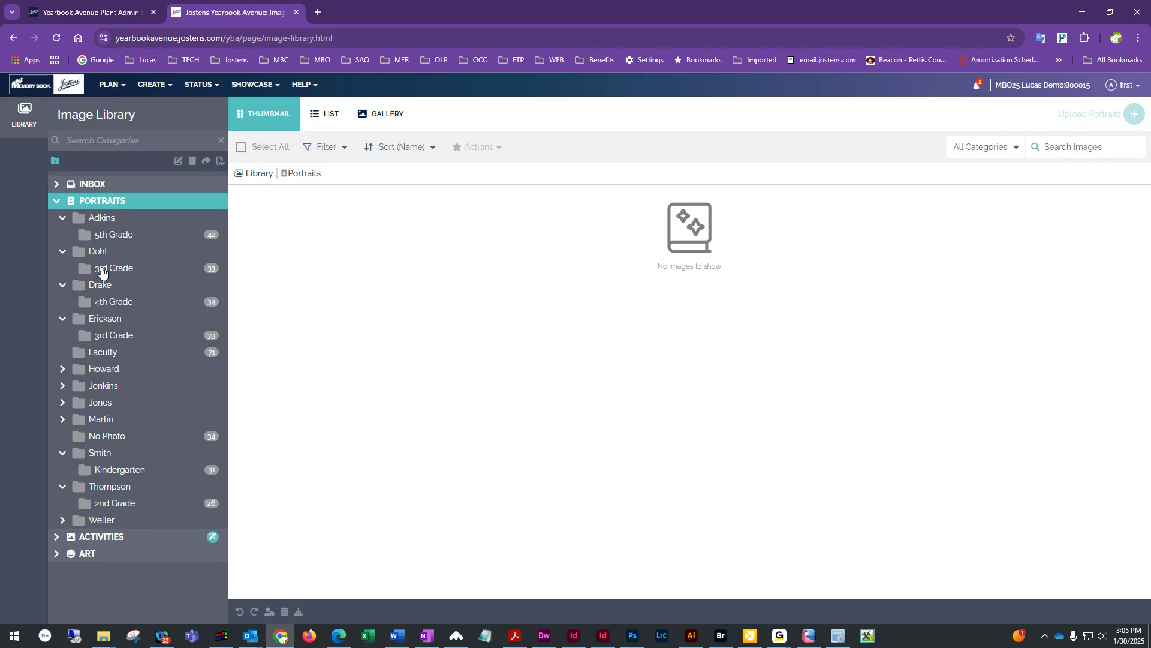
# Open the 5th Grade subfolder inside the first teacher folder under Portraits
pyautogui.click(61, 219)
pyautogui.click(100, 221)
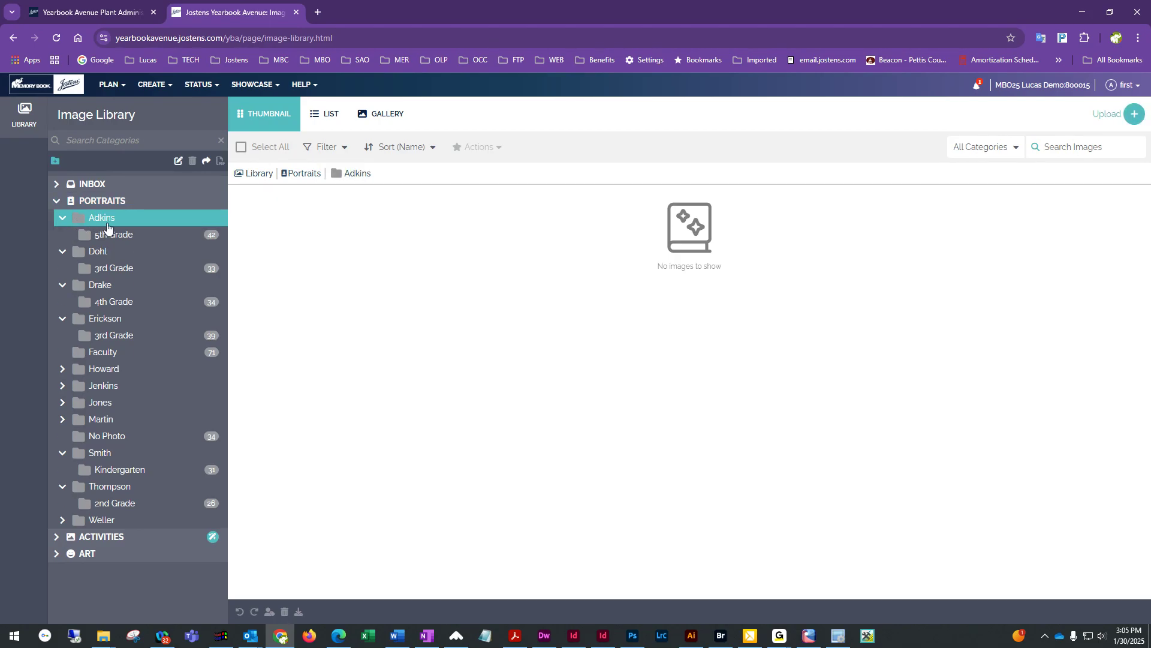
pyautogui.click(63, 221)
pyautogui.click(63, 221)
pyautogui.click(100, 239)
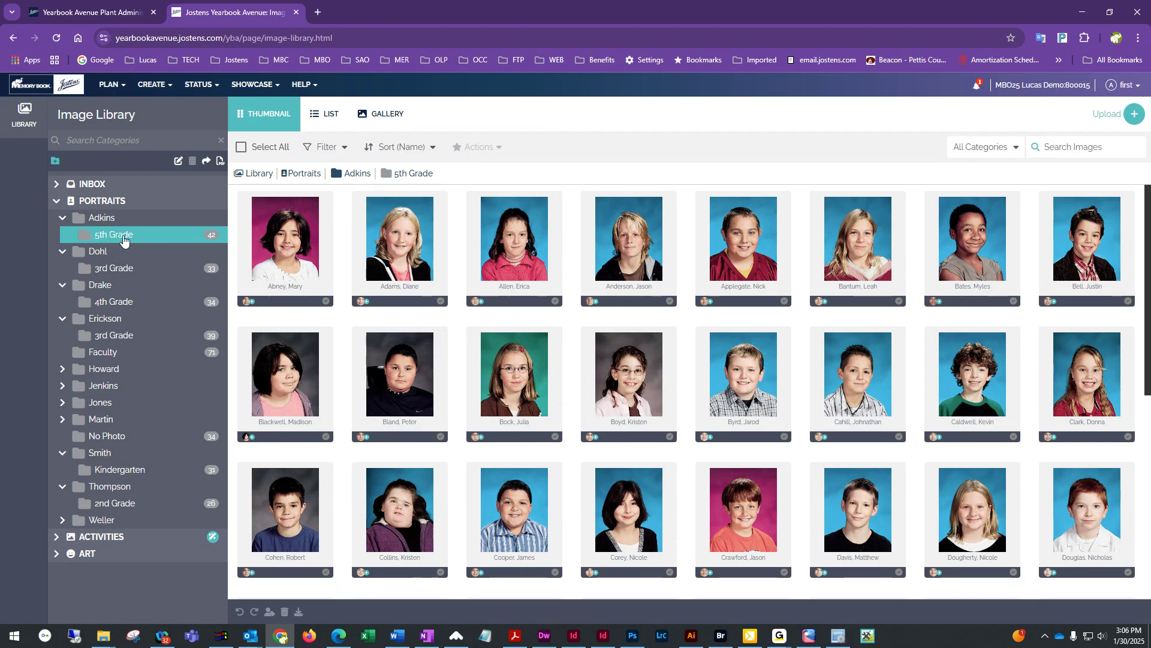
# Generate a PDF proof of the 5th Grade portrait folder, look over its first page, and close it
pyautogui.click(221, 162)
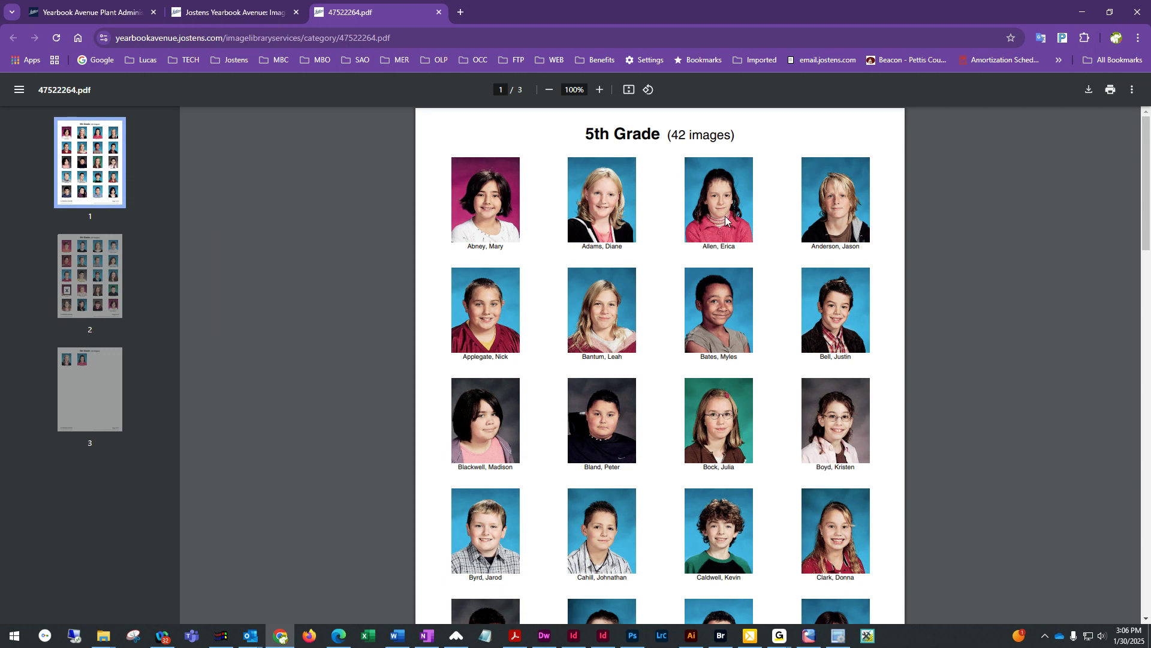
pyautogui.scroll(-2, 613, 568)
pyautogui.scroll(-2, 613, 569)
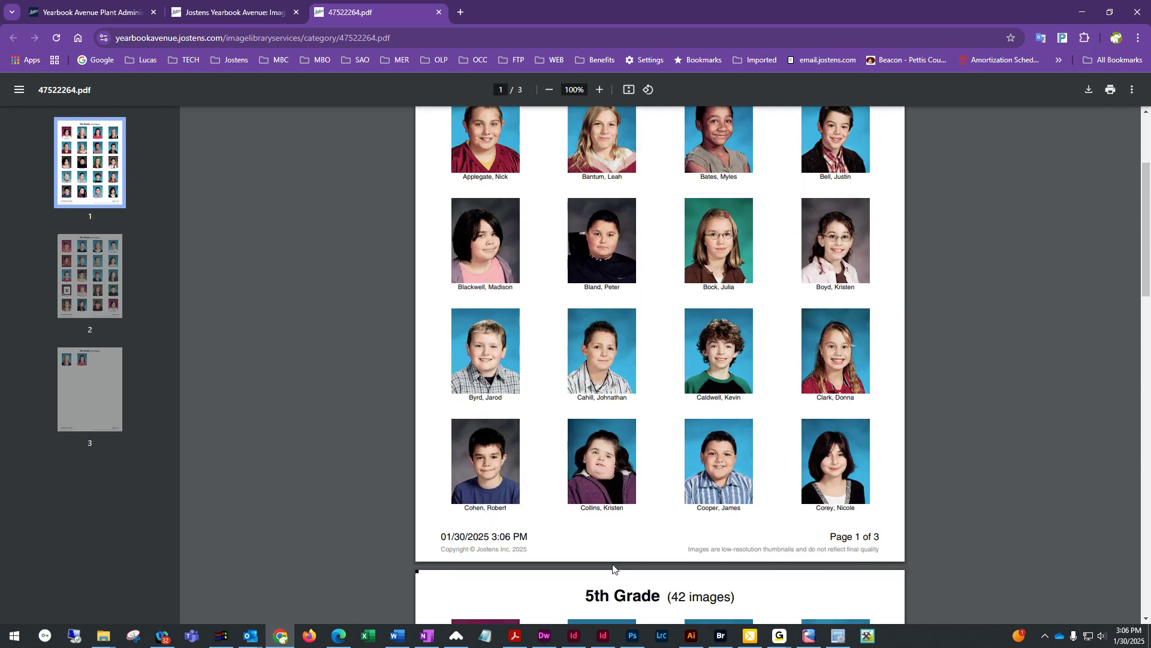
pyautogui.scroll(4, 465, 447)
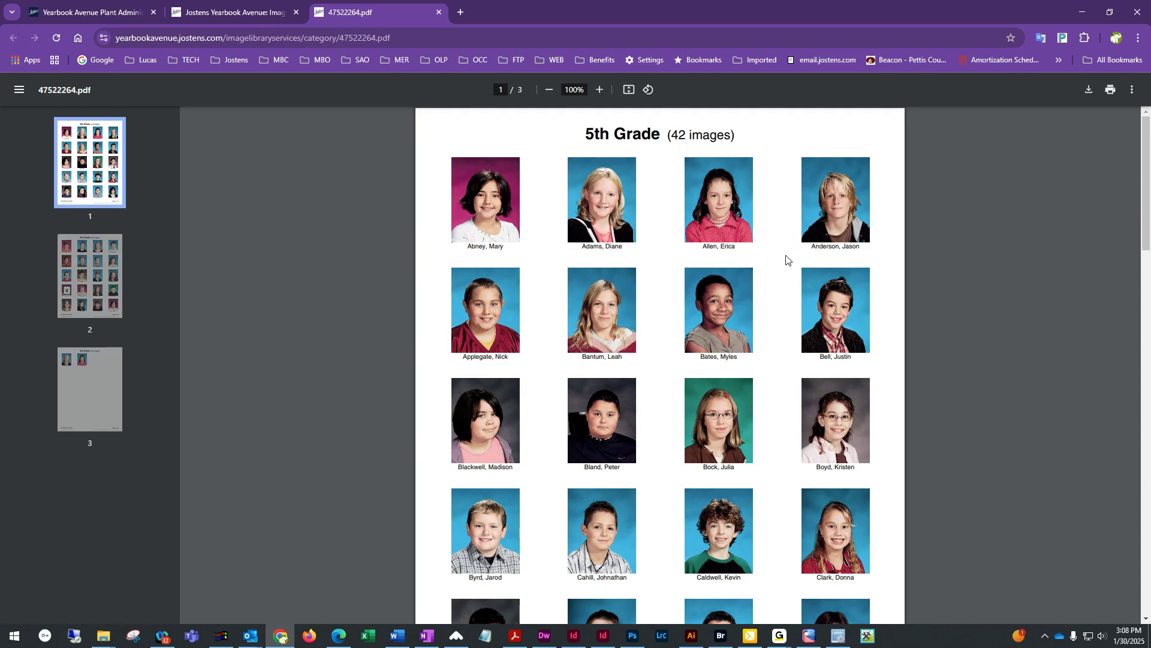
pyautogui.click(439, 12)
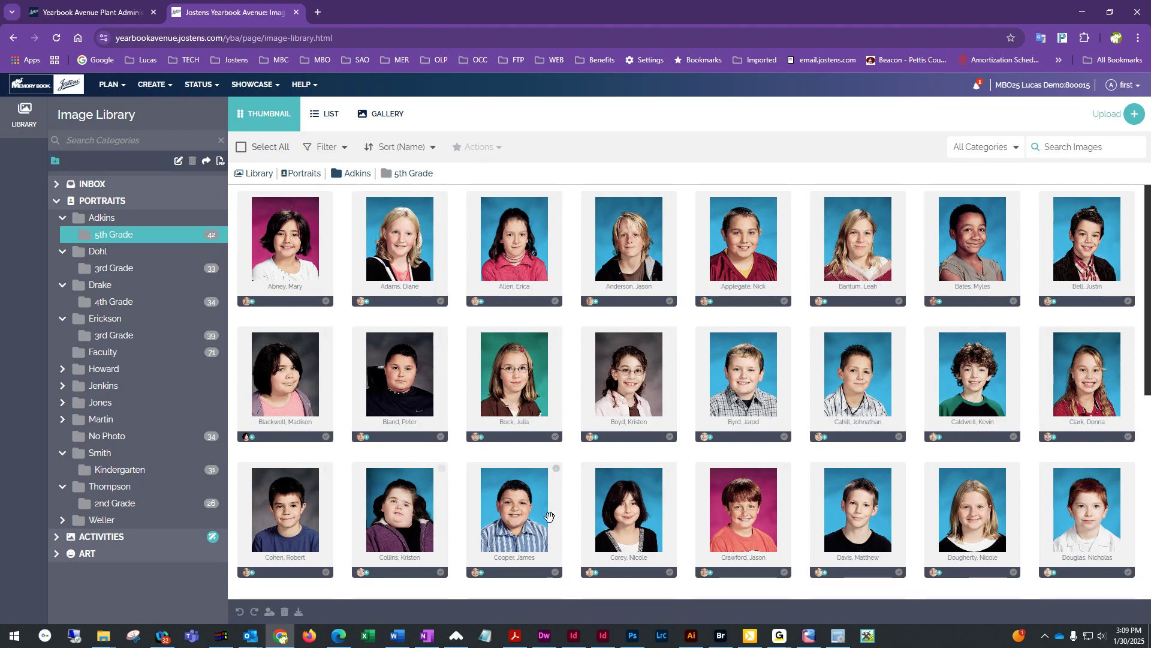
# Set the portrait preference of the 5th Grade student flagged Do Not Use to Use Portrait in the image details
pyautogui.scroll(-1, 847, 471)
pyautogui.scroll(-3, 845, 471)
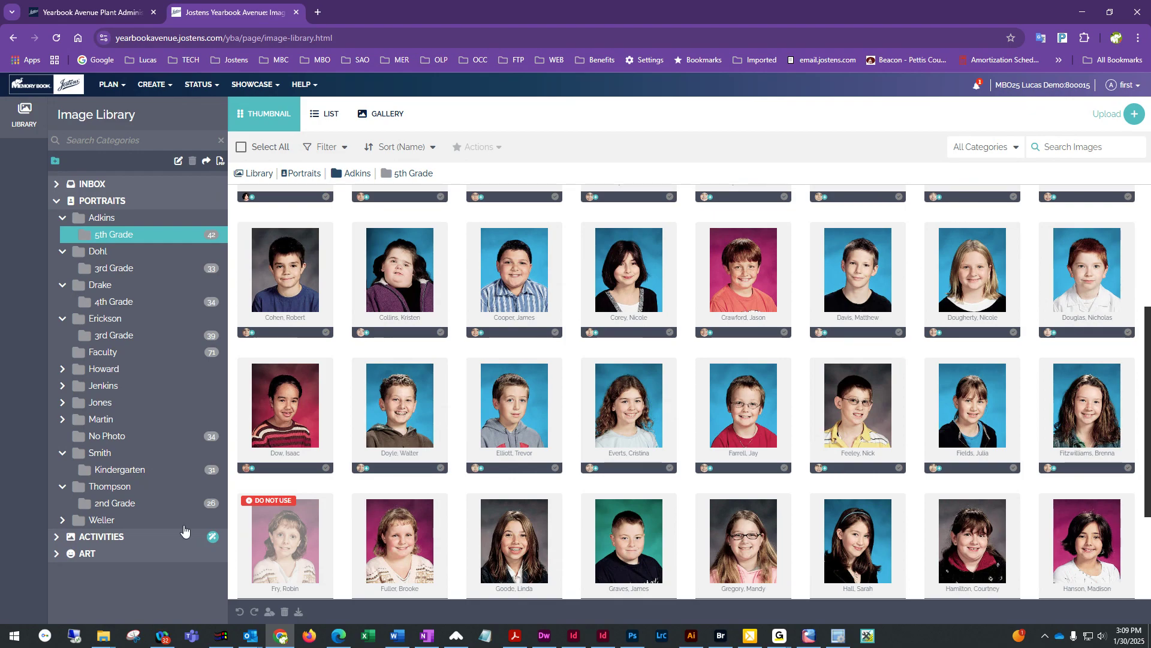
pyautogui.click(285, 519)
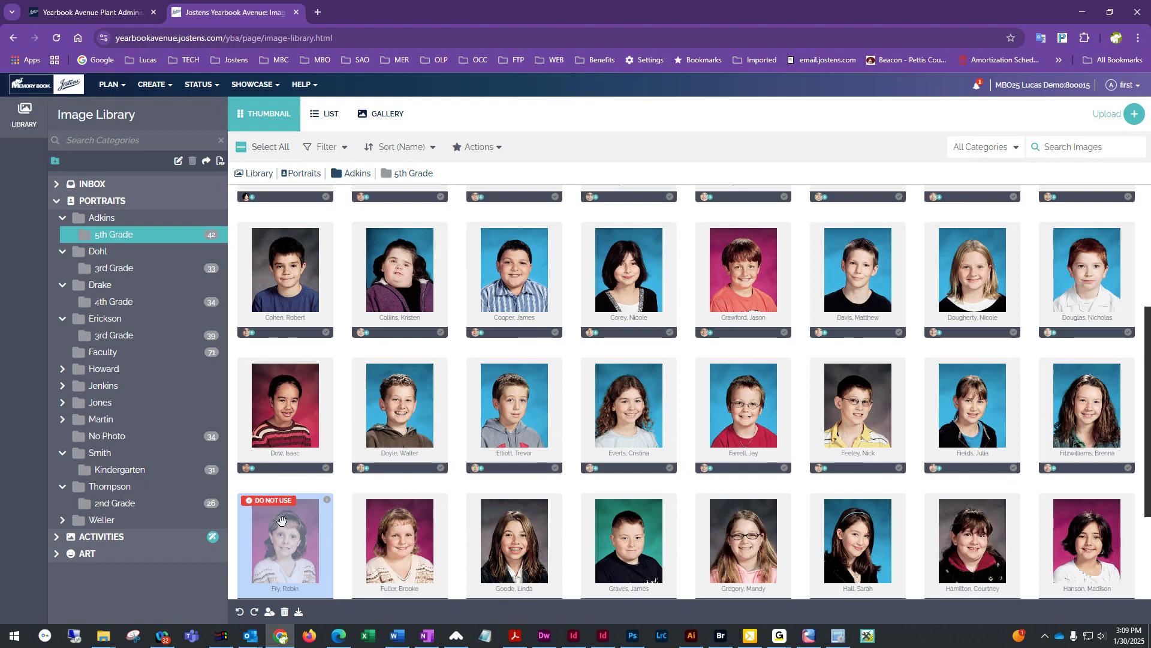
pyautogui.doubleClick(282, 519)
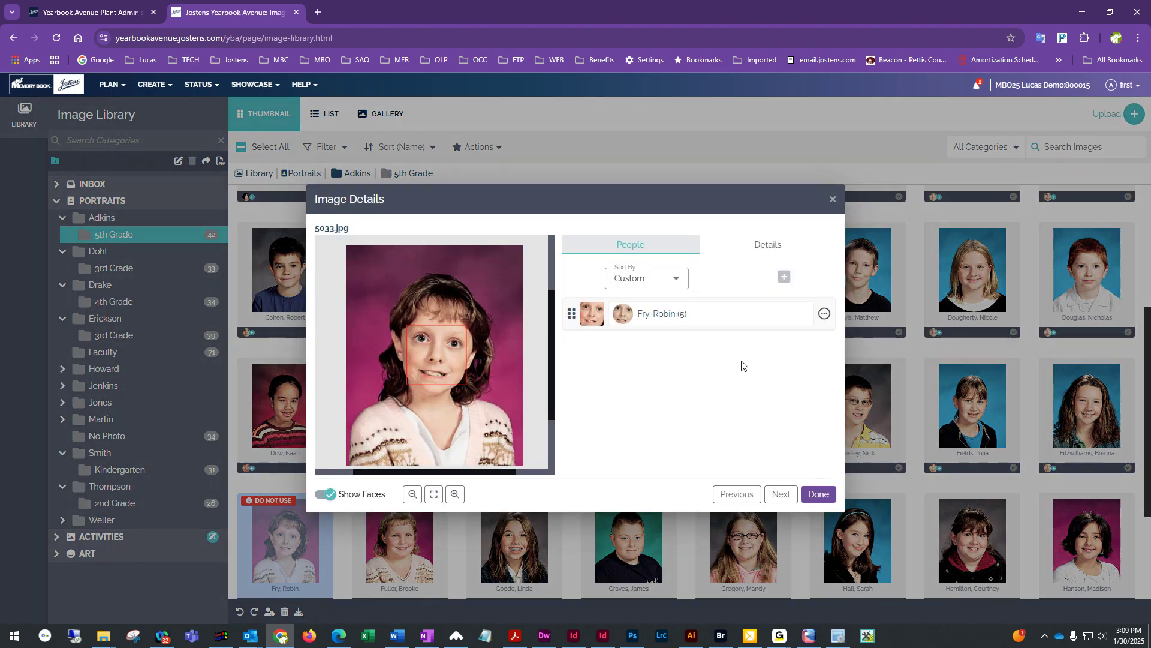
pyautogui.click(773, 247)
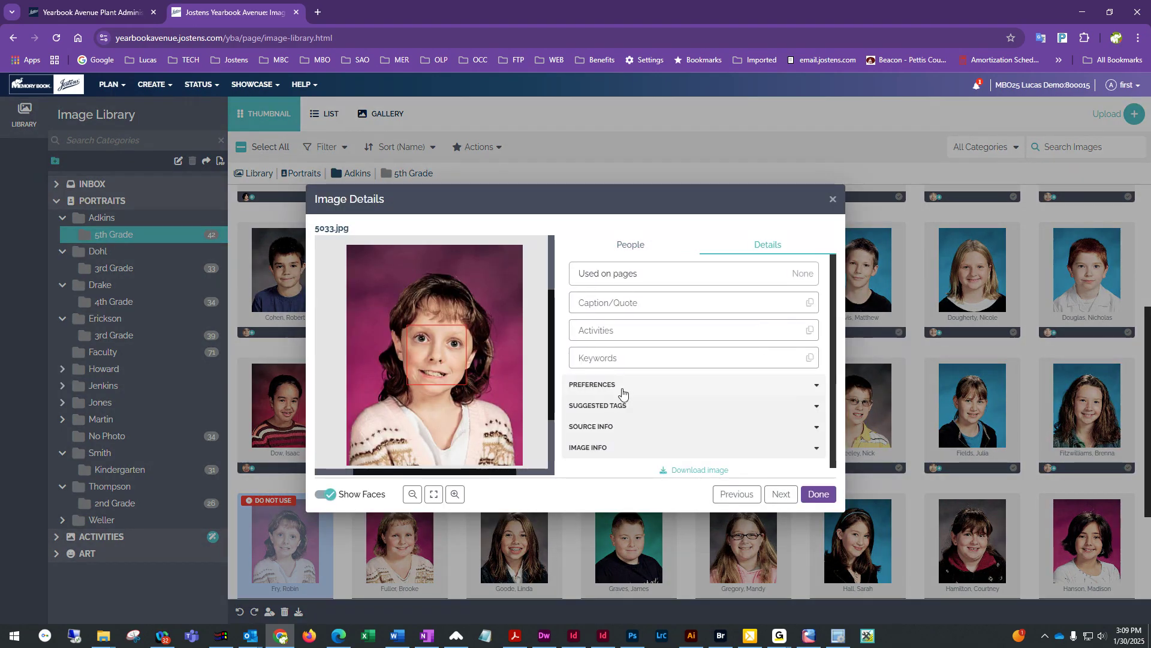
pyautogui.click(622, 387)
pyautogui.click(625, 412)
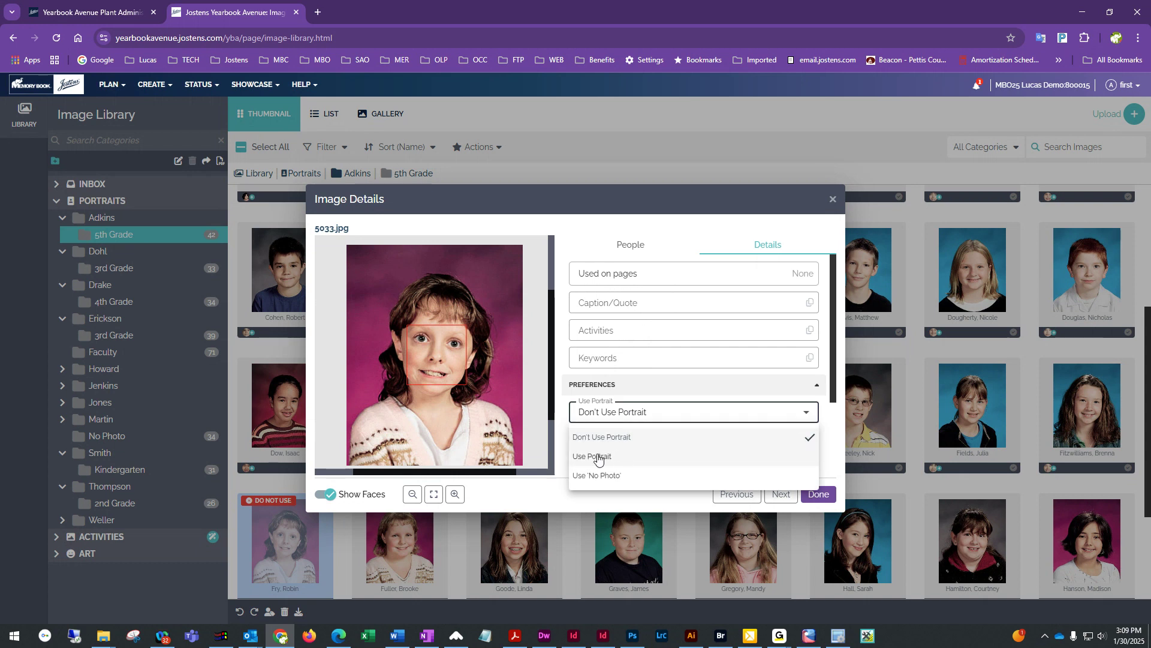
pyautogui.click(668, 456)
pyautogui.click(819, 494)
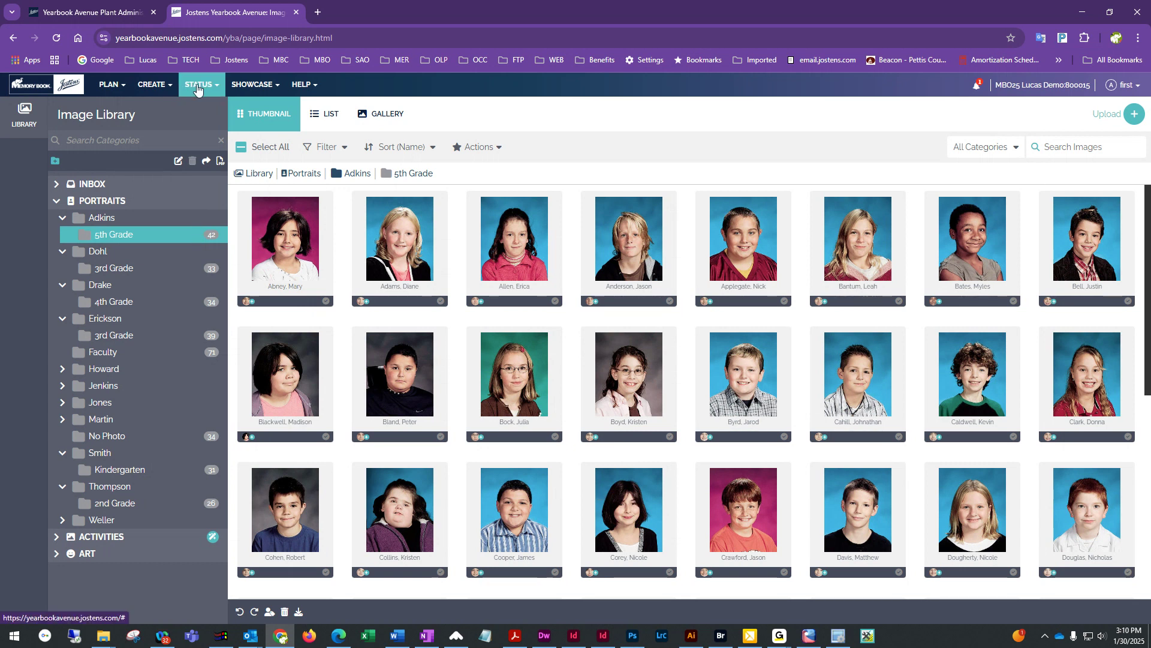
# Open the Coverage Report and look over the beginning of the people list
pyautogui.click(155, 86)
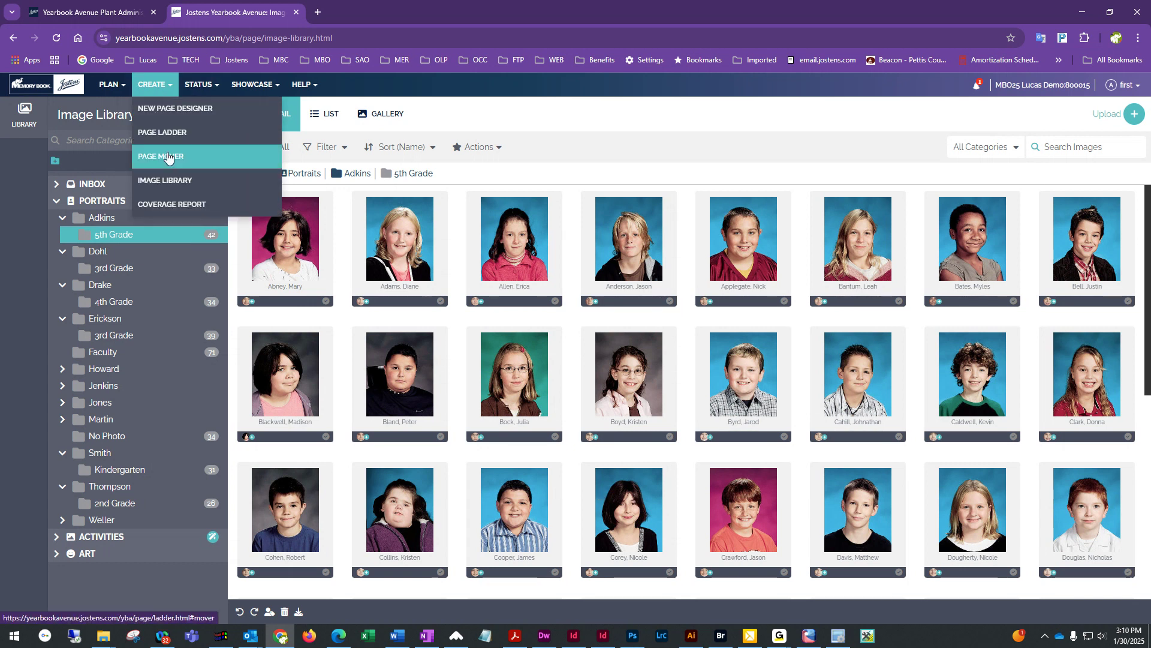
pyautogui.click(169, 204)
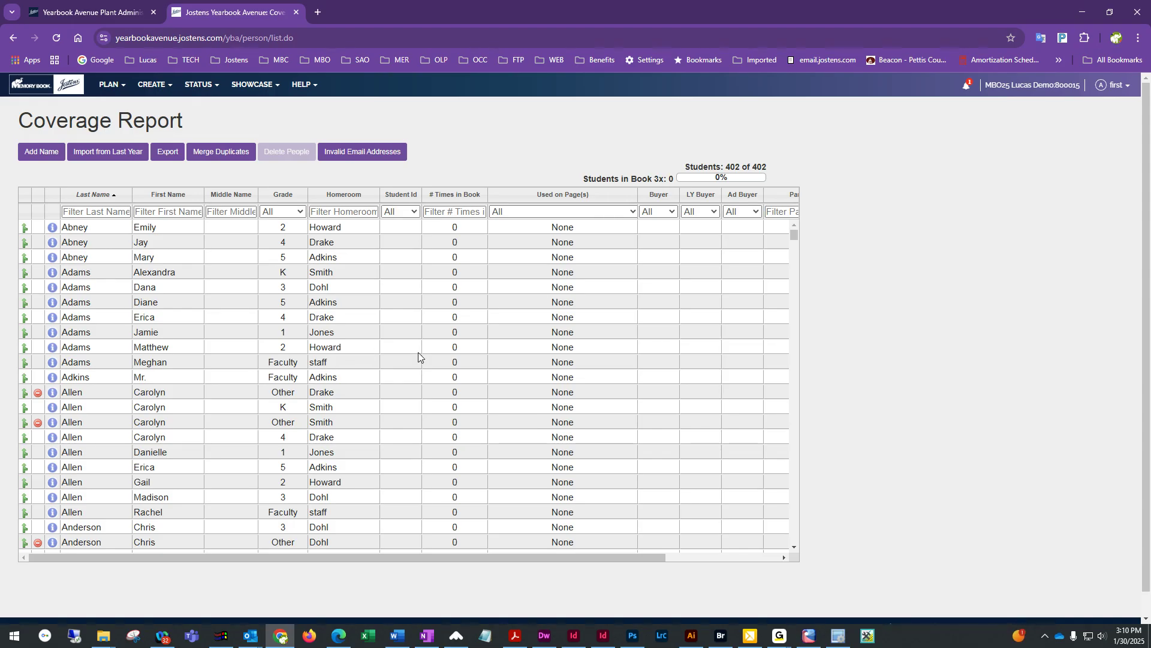
pyautogui.scroll(-3, 418, 353)
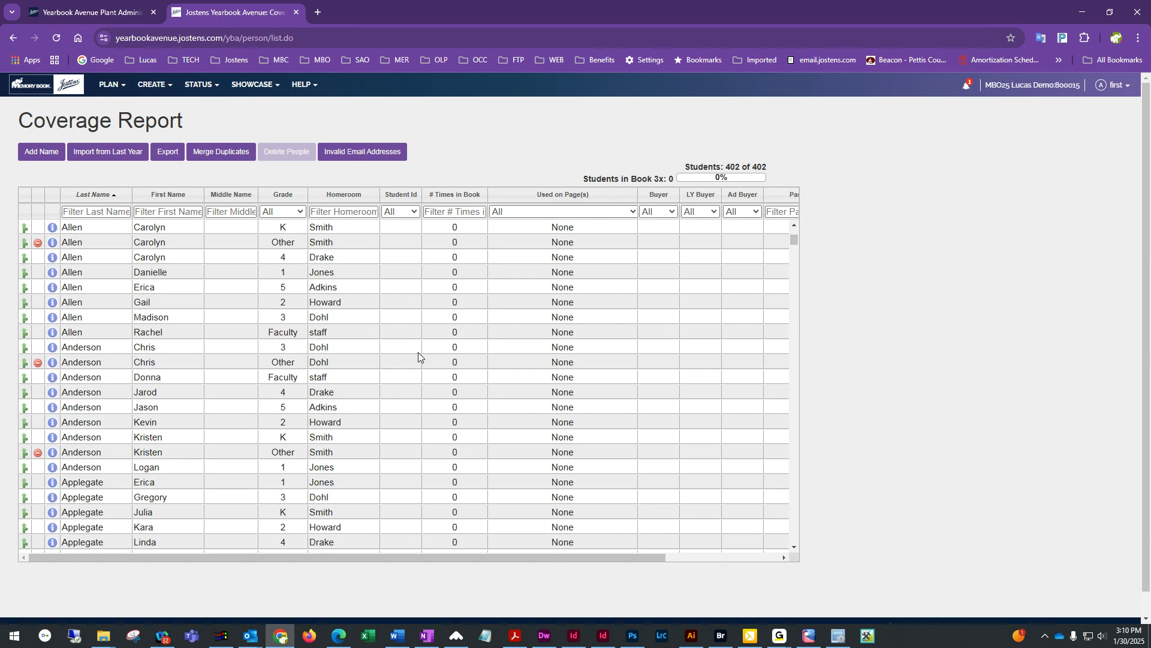
pyautogui.scroll(3, 226, 316)
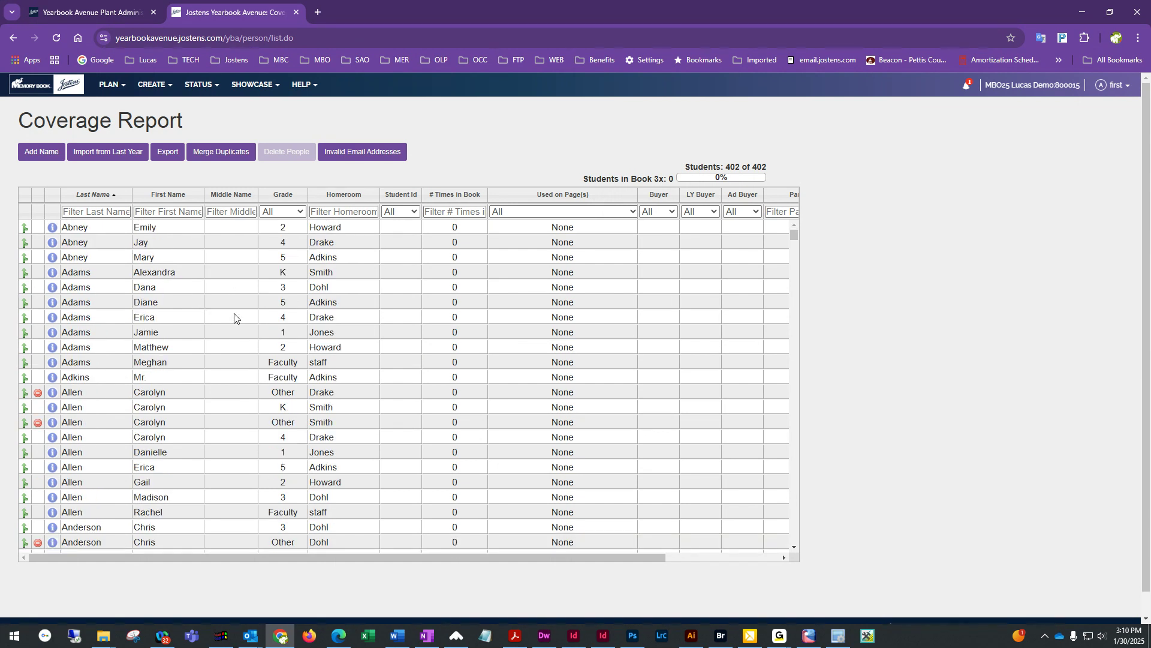
pyautogui.scroll(-1, 157, 445)
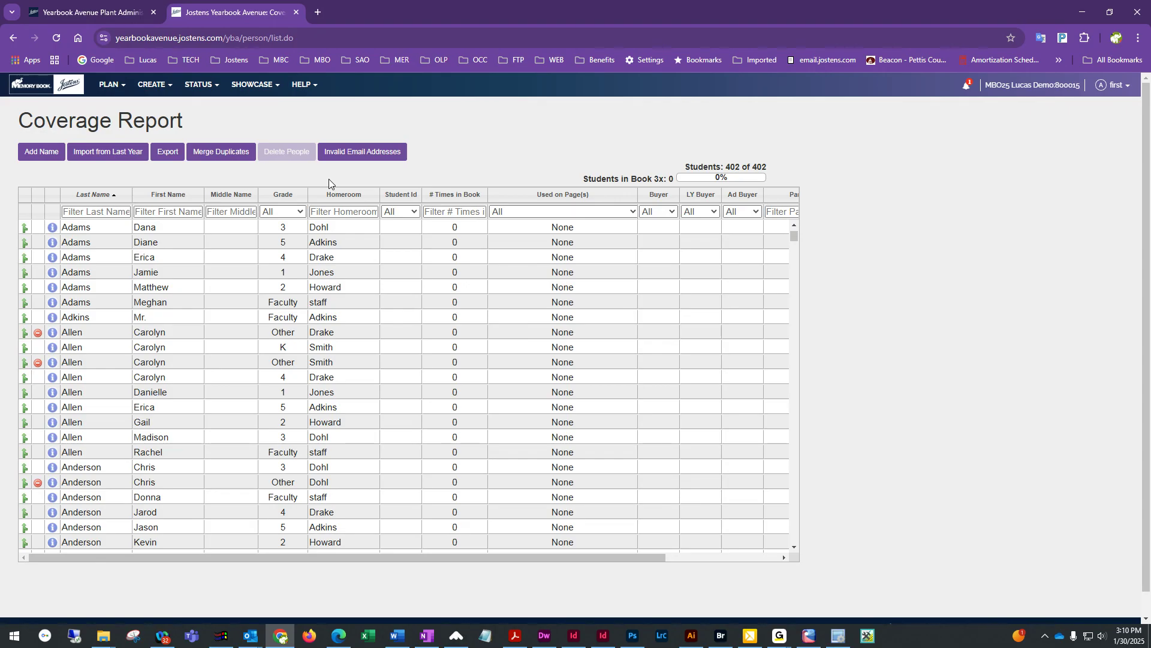
pyautogui.scroll(1, 224, 341)
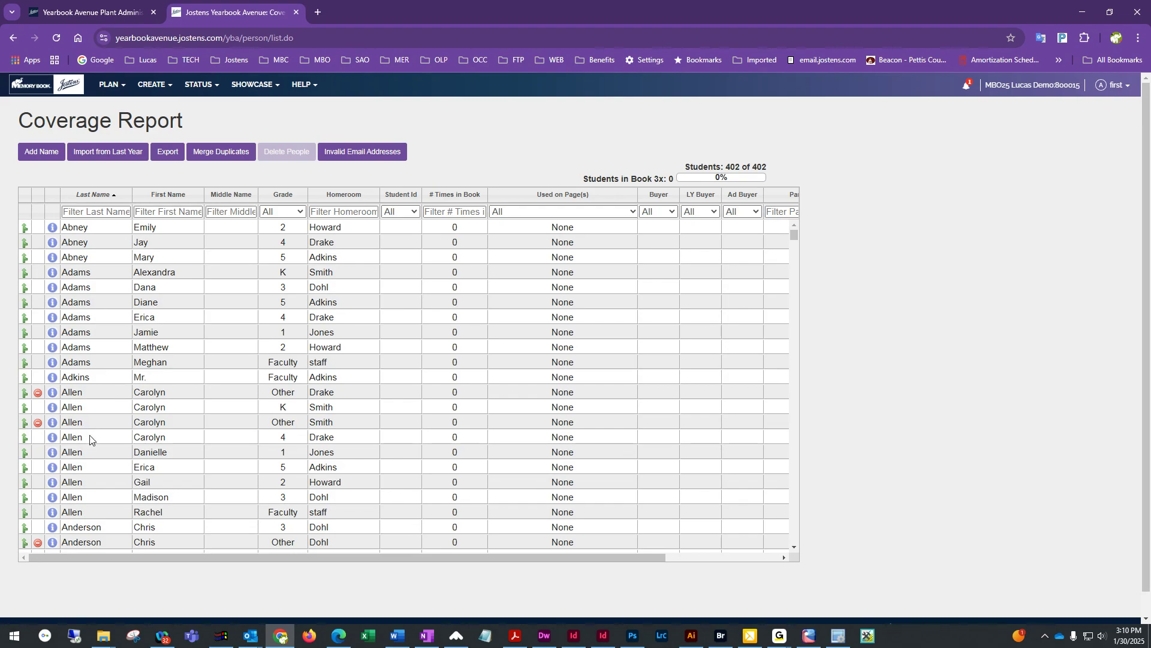
# Try sorting the coverage list by first name and grade, and return it to ascending last-name order
pyautogui.click(102, 195)
pyautogui.click(168, 195)
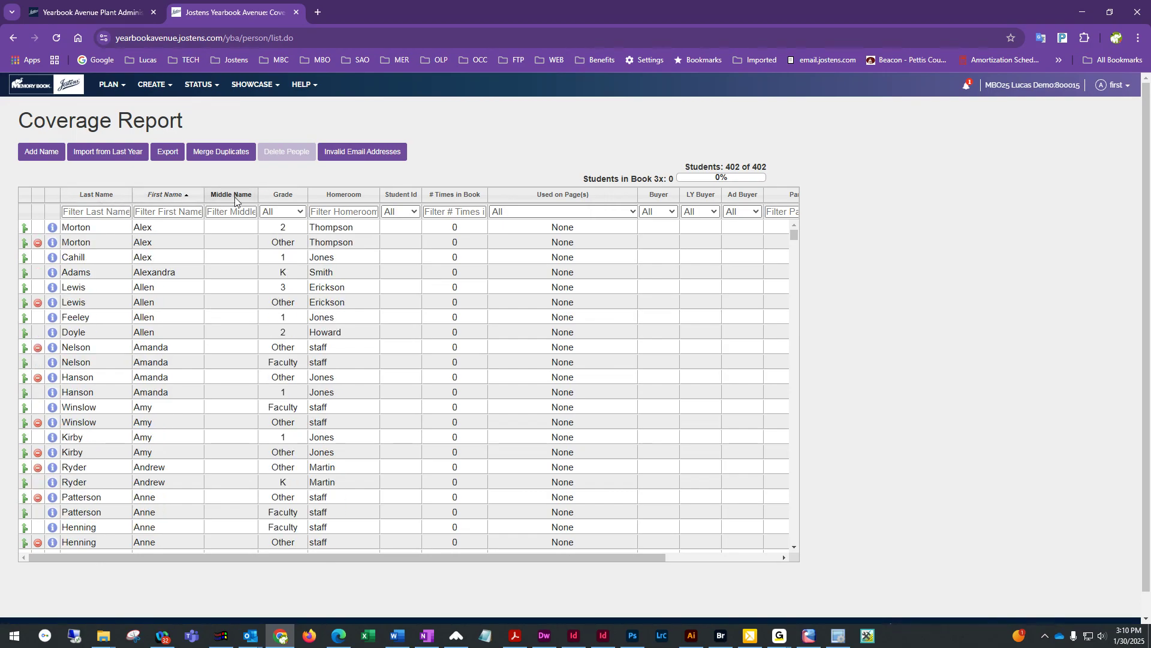
pyautogui.click(287, 195)
pyautogui.click(168, 195)
pyautogui.click(98, 195)
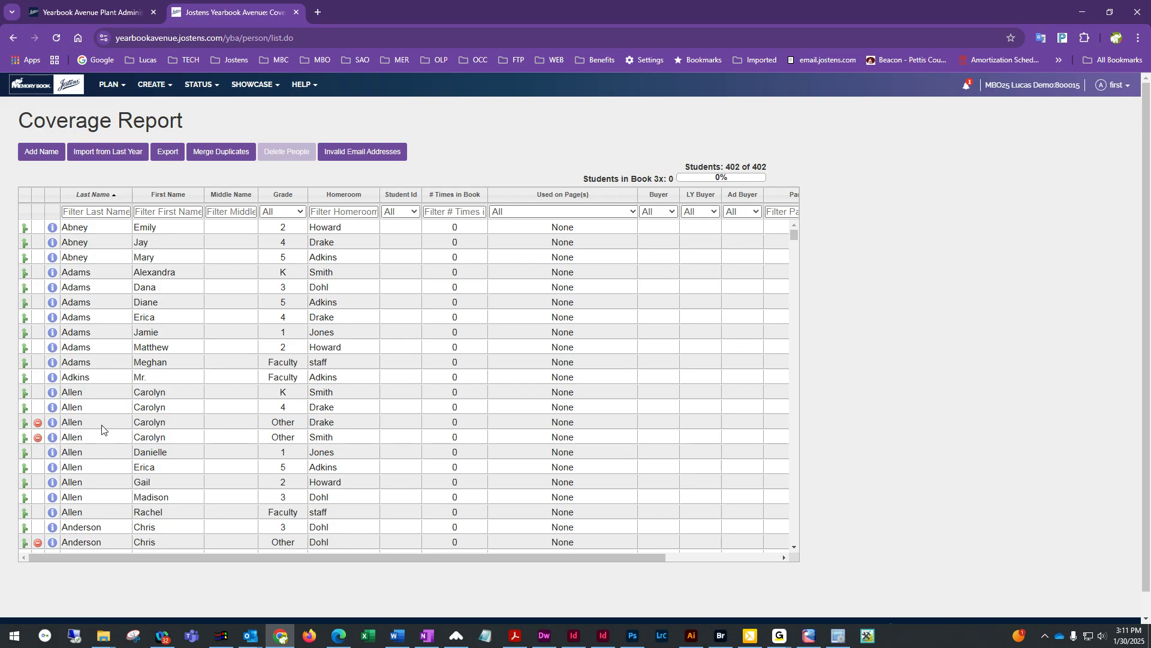
# Look through the Coverage Report's people list for repeated names and entries marked for removal, and return to its beginning
pyautogui.scroll(-2, 104, 418)
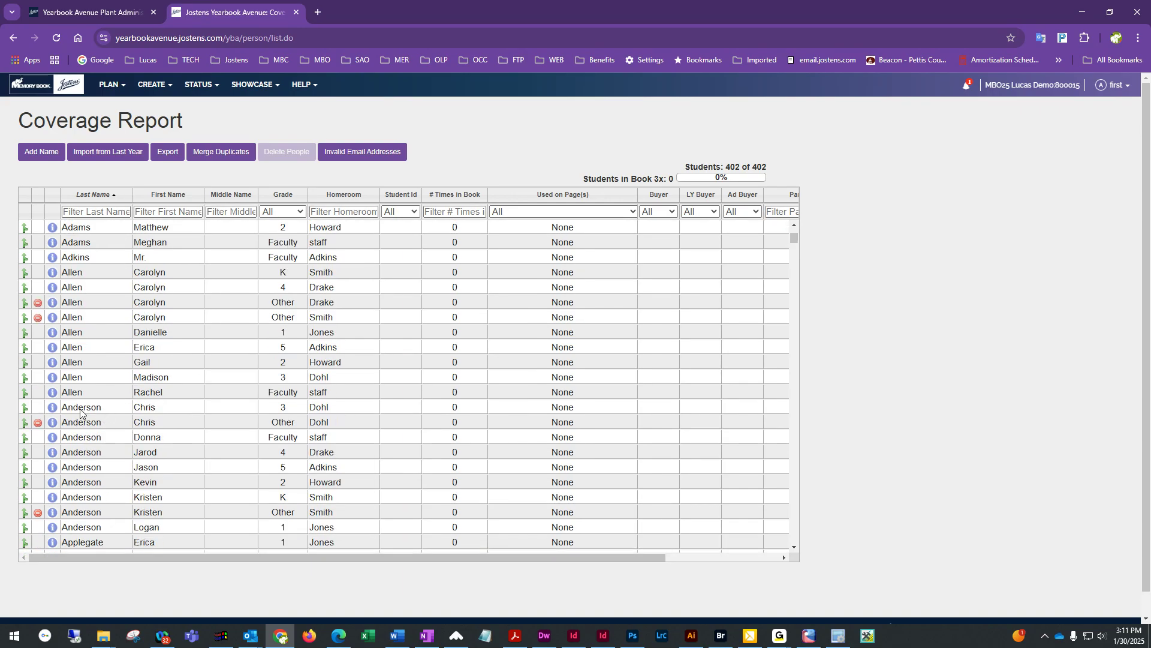
pyautogui.scroll(-2, 235, 410)
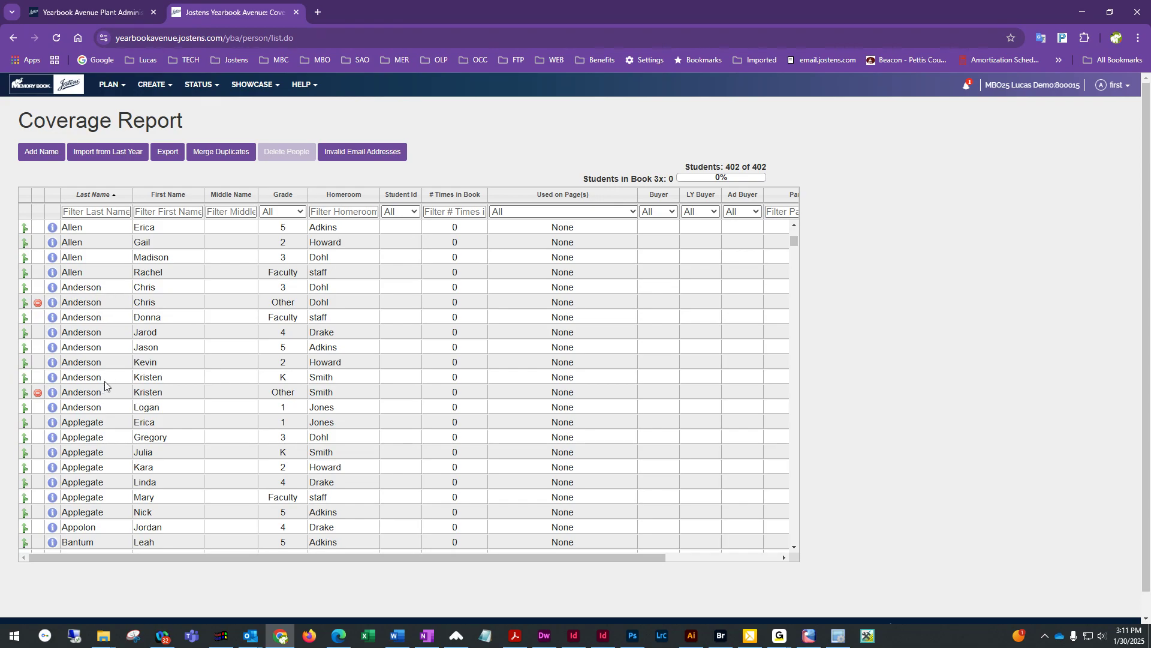
pyautogui.scroll(-1, 108, 393)
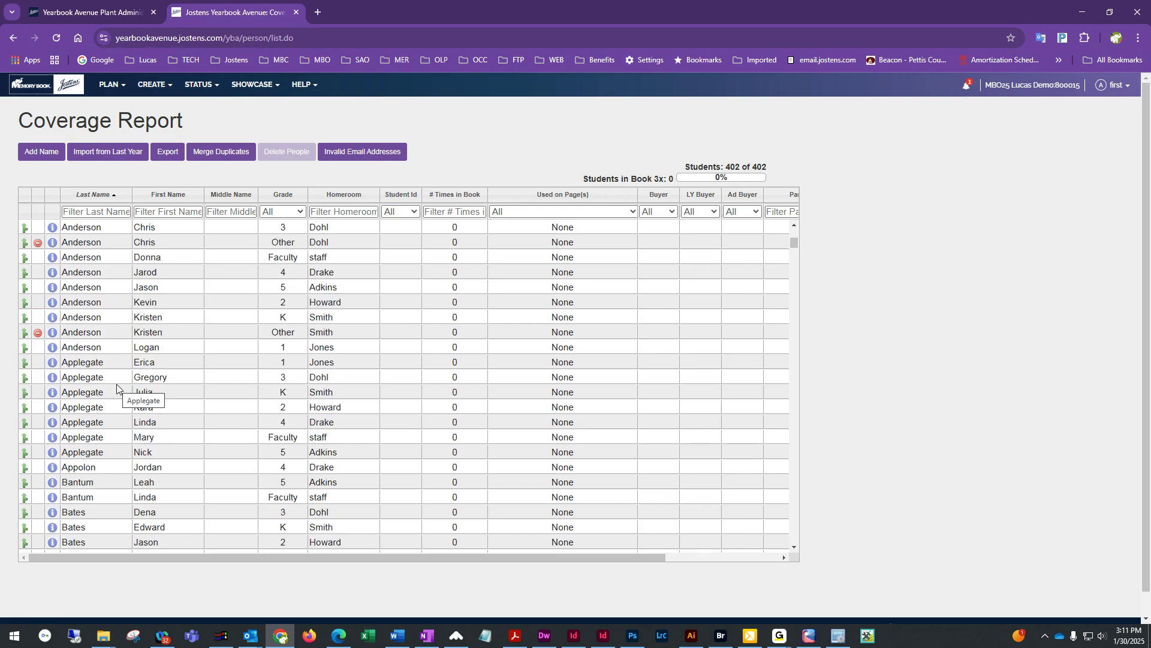
pyautogui.scroll(-1, 116, 384)
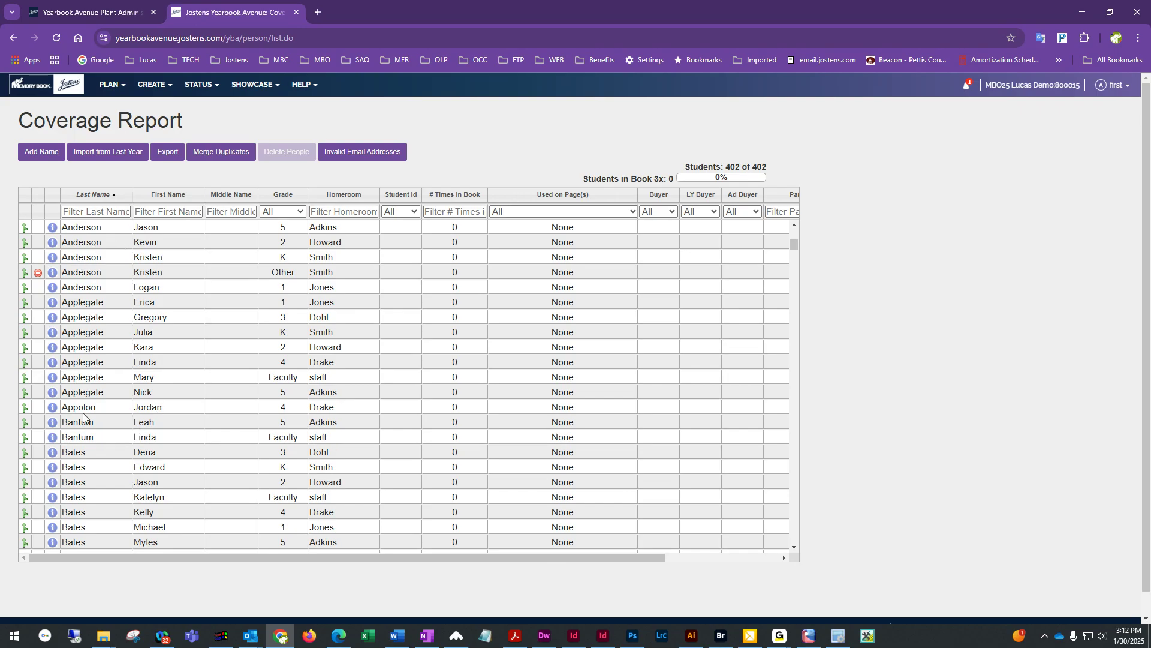
pyautogui.scroll(-2, 116, 416)
pyautogui.scroll(-2, 117, 416)
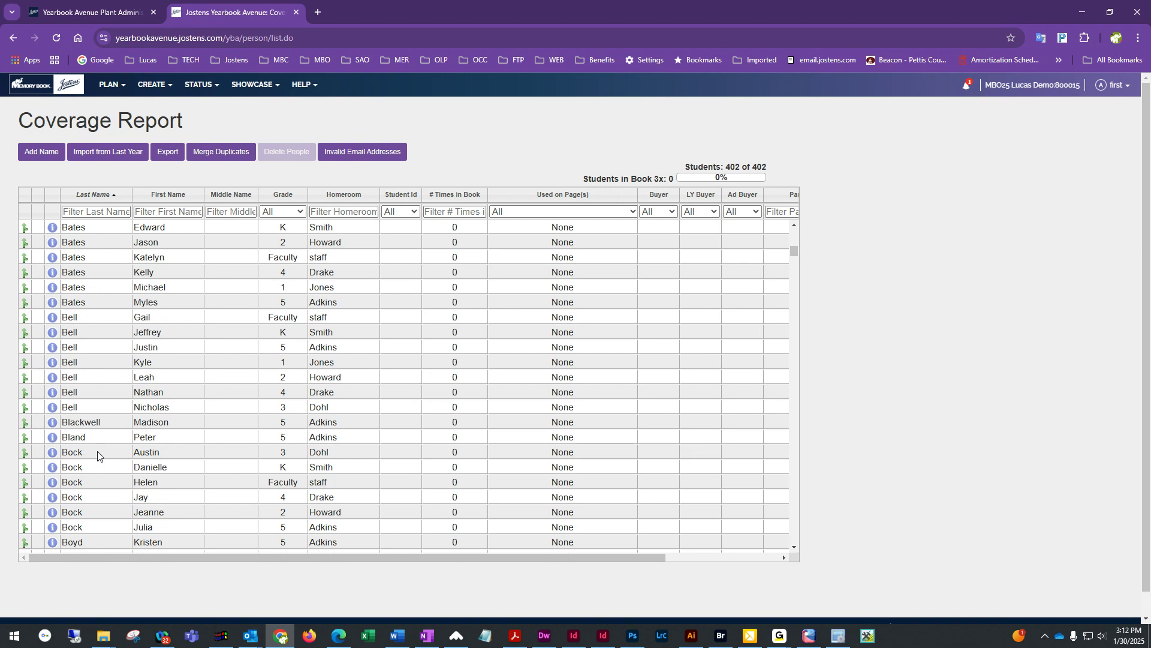
pyautogui.scroll(-1, 83, 511)
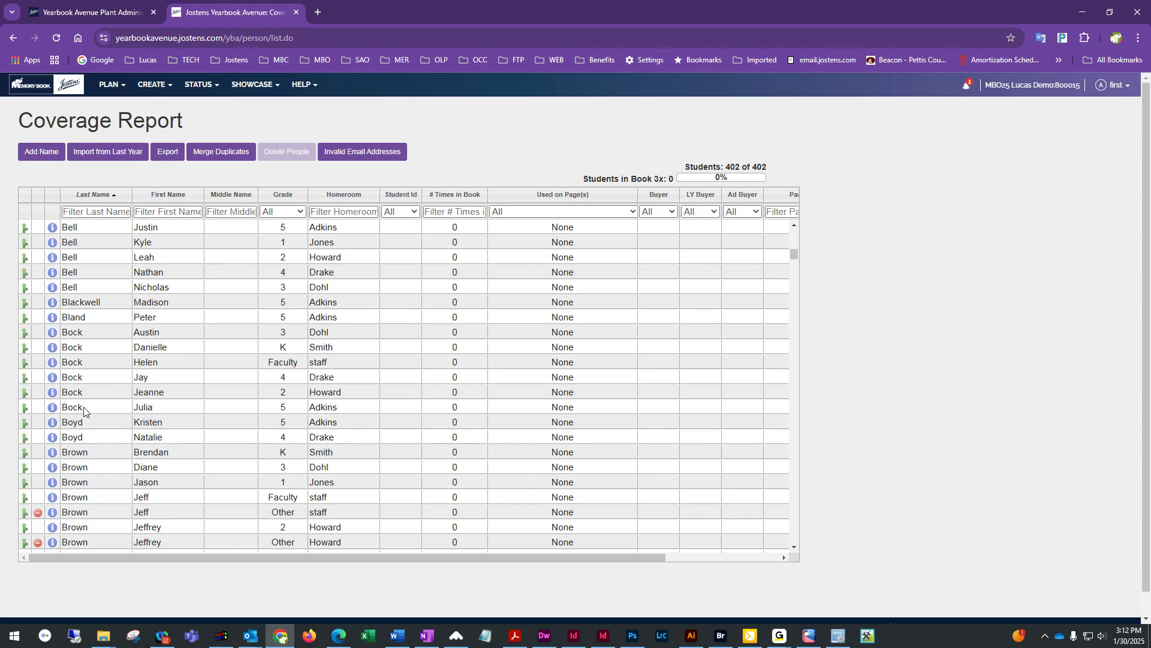
pyautogui.scroll(-3, 94, 430)
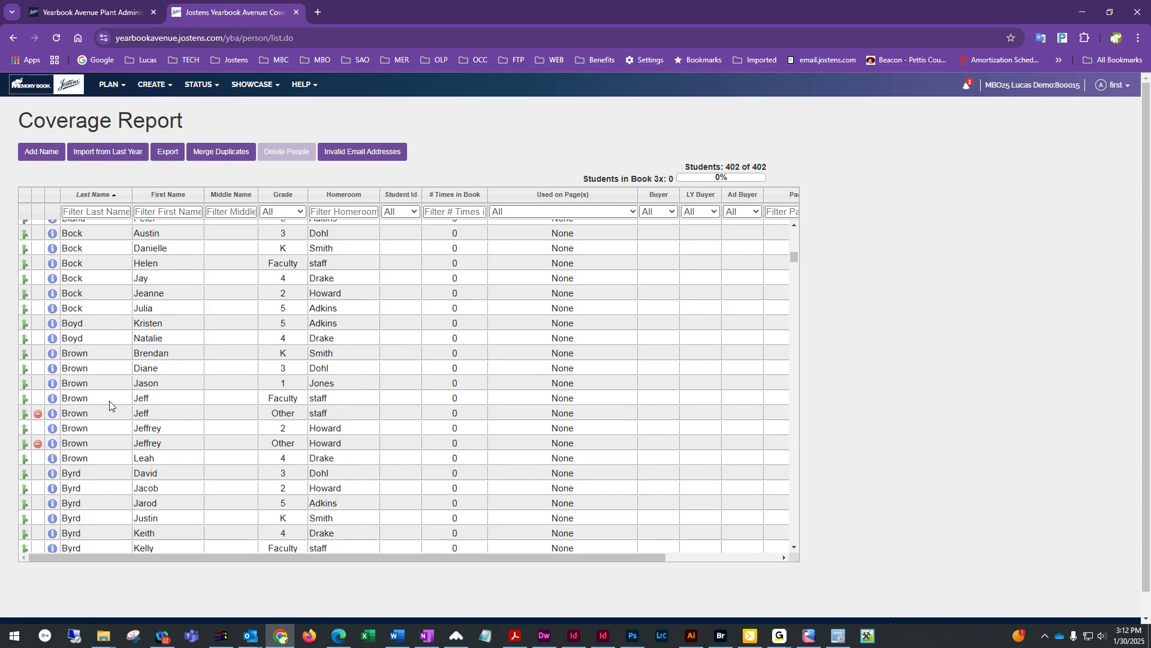
pyautogui.scroll(8, 199, 346)
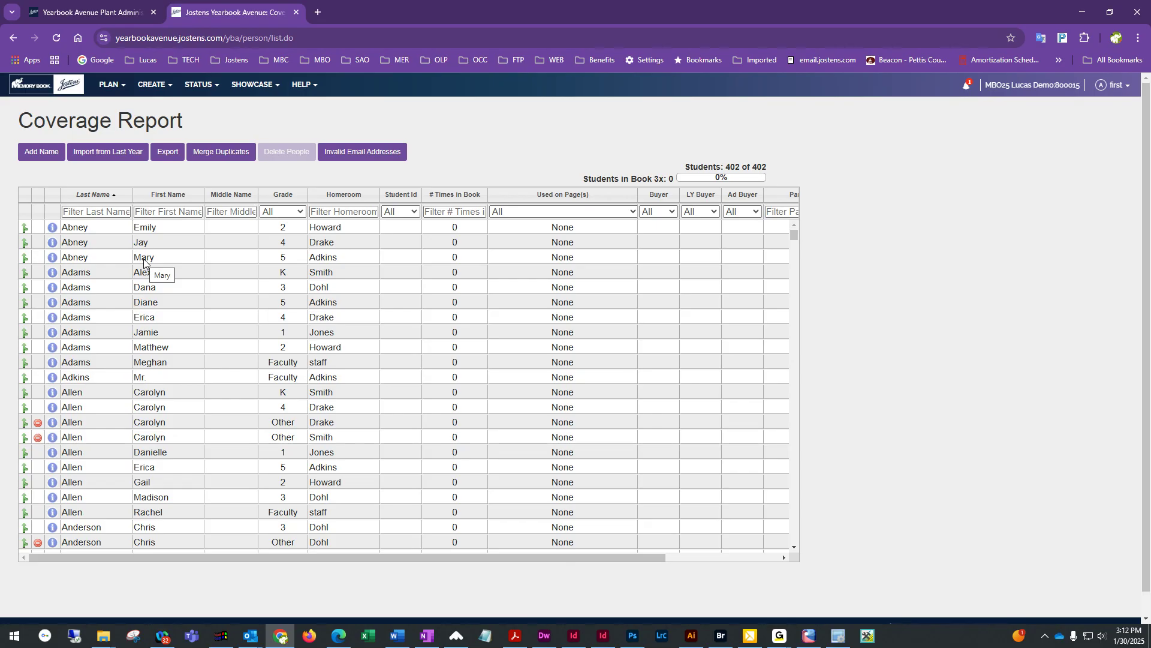
# Change the first name of the 5th Grade student in the third row directly in the Coverage Report
pyautogui.click(168, 256)
pyautogui.click(172, 252)
pyautogui.click(187, 289)
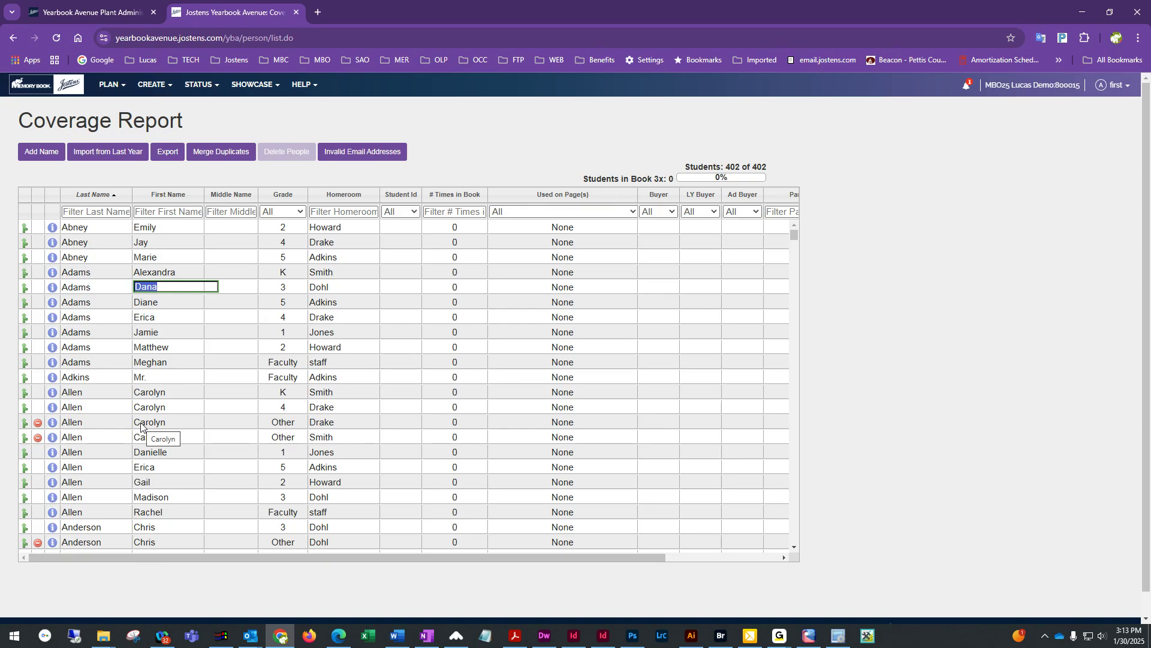
pyautogui.click(222, 334)
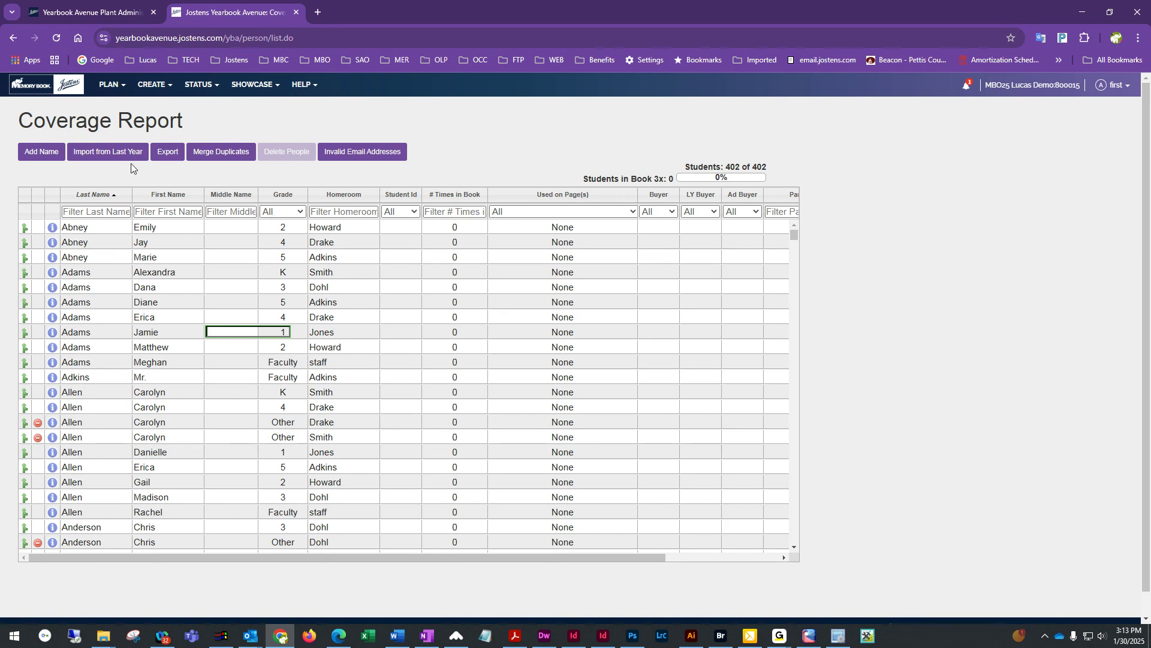
# Open the Image Library and check the name tagged on the first 5th Grade portrait, 5001.jpg, in its image details
pyautogui.click(158, 88)
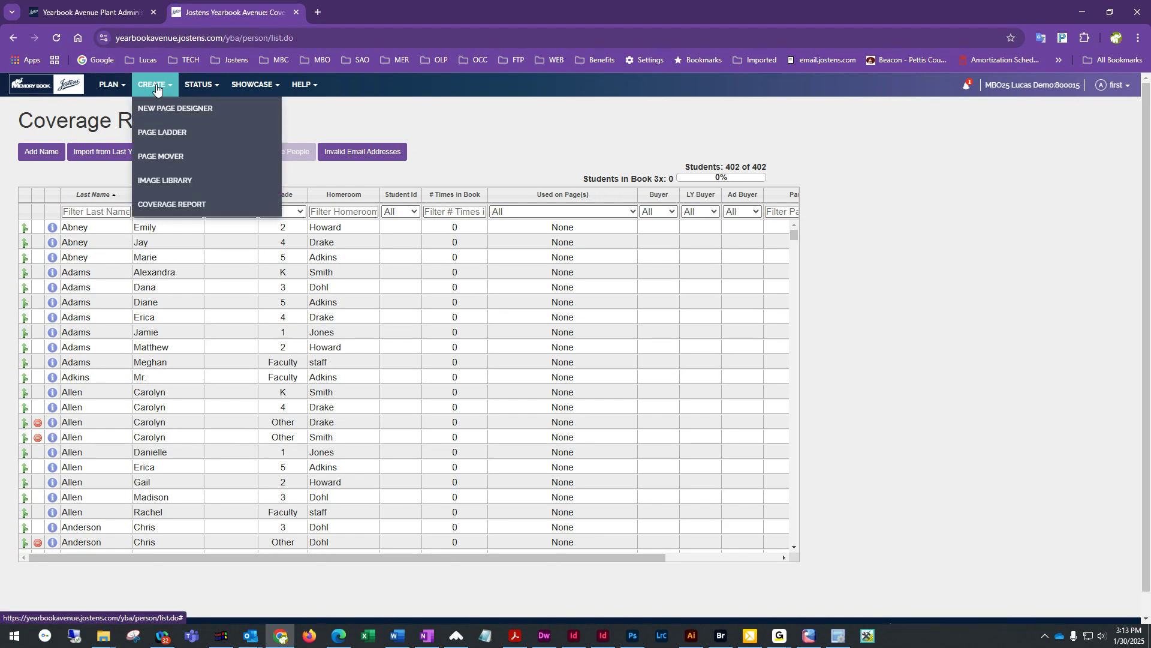
pyautogui.click(173, 182)
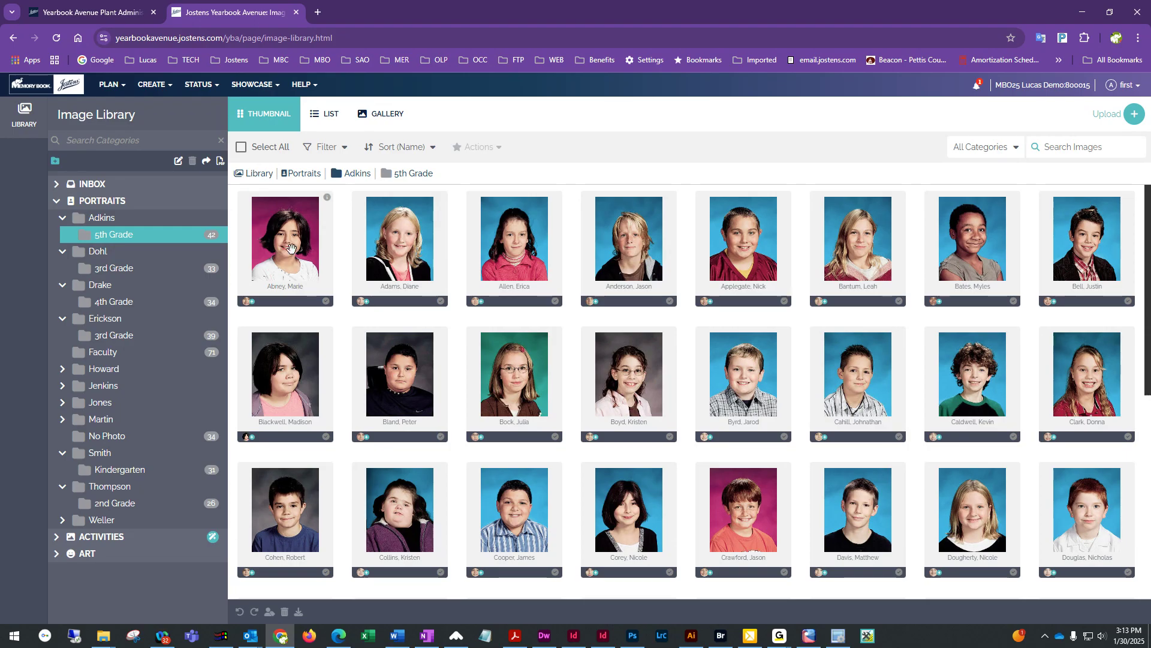
pyautogui.doubleClick(262, 223)
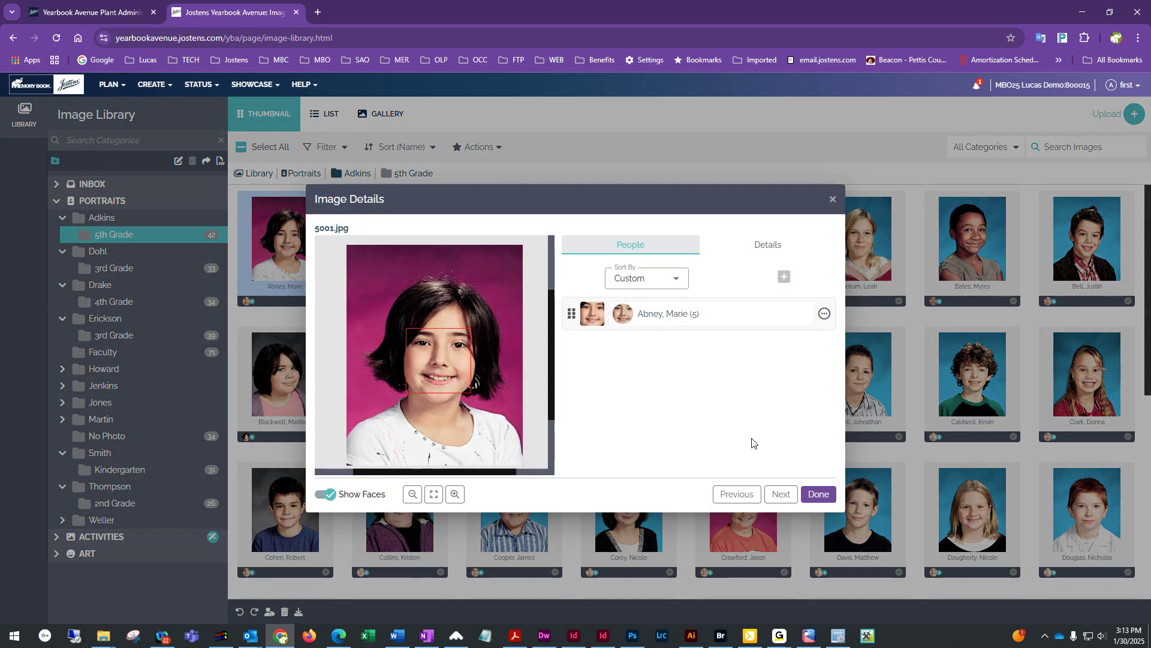
pyautogui.click(819, 494)
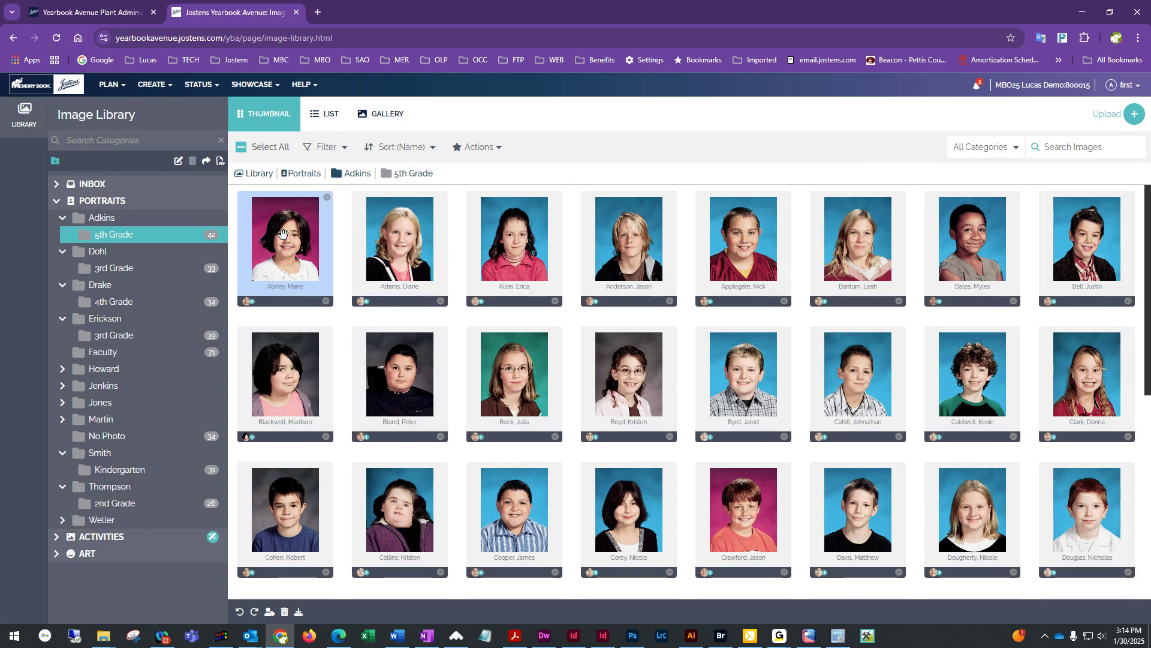
# Correct the student's first name for portrait 5001.jpg by editing the person information in its image details, and save it
pyautogui.click(327, 201)
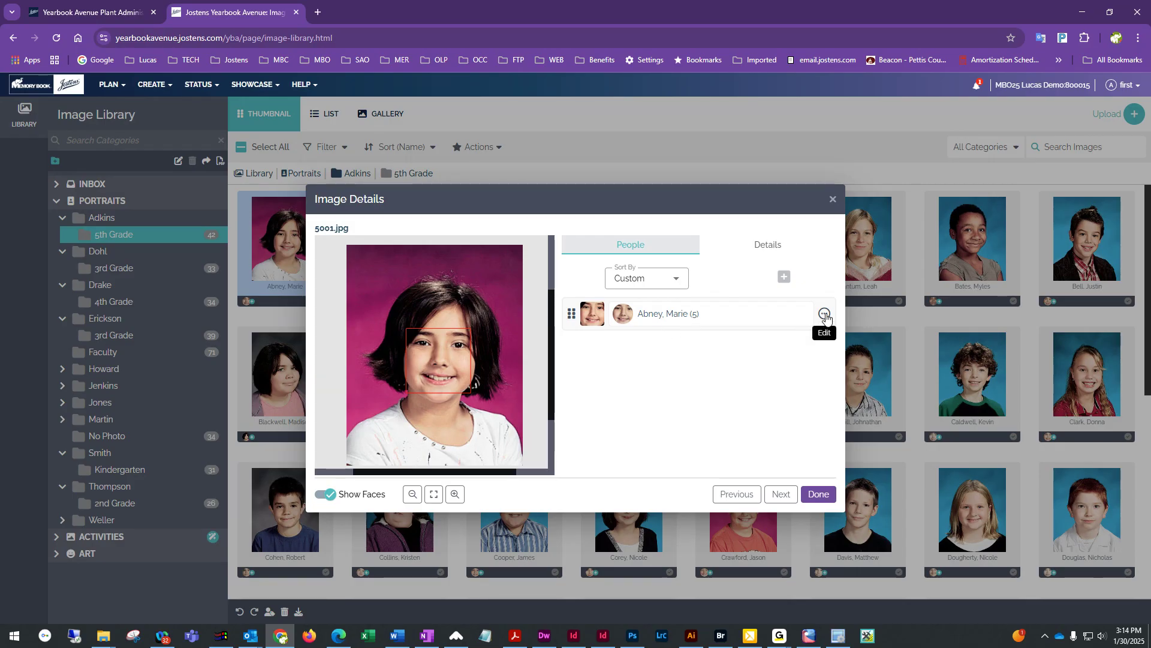
pyautogui.click(825, 314)
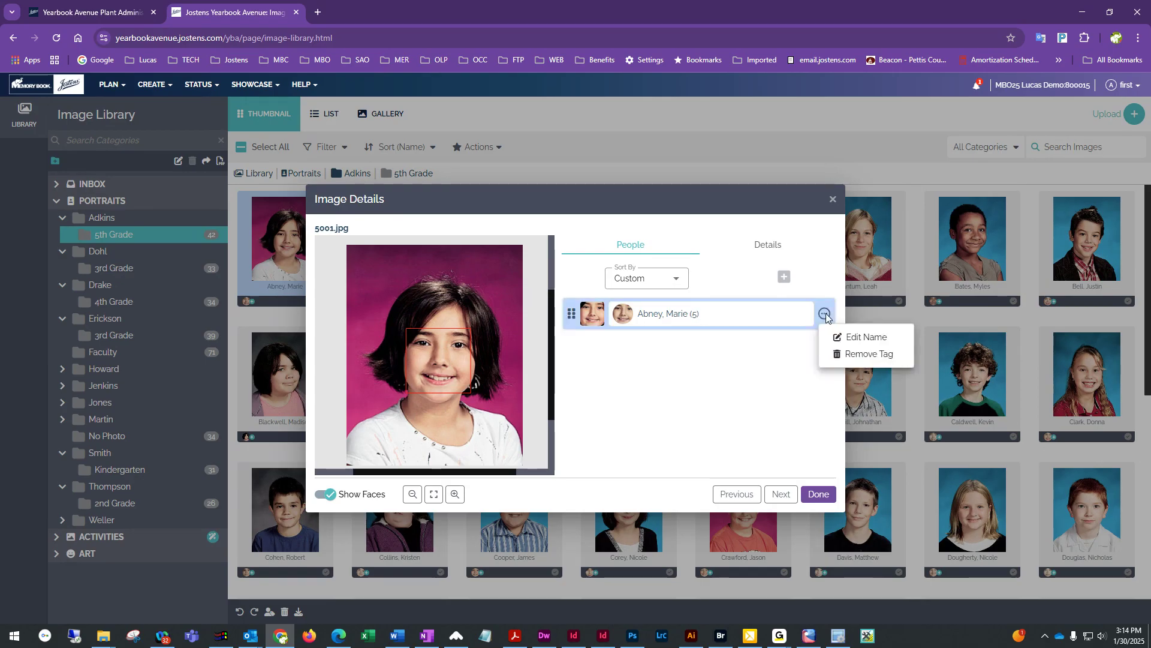
pyautogui.click(851, 340)
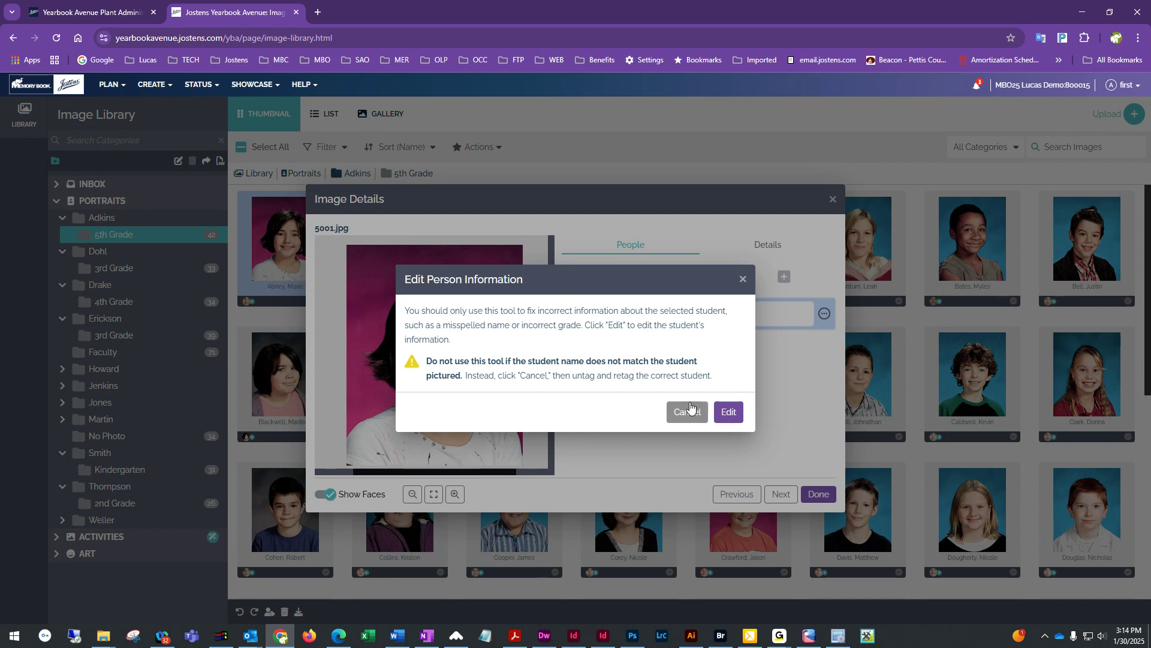
pyautogui.click(726, 413)
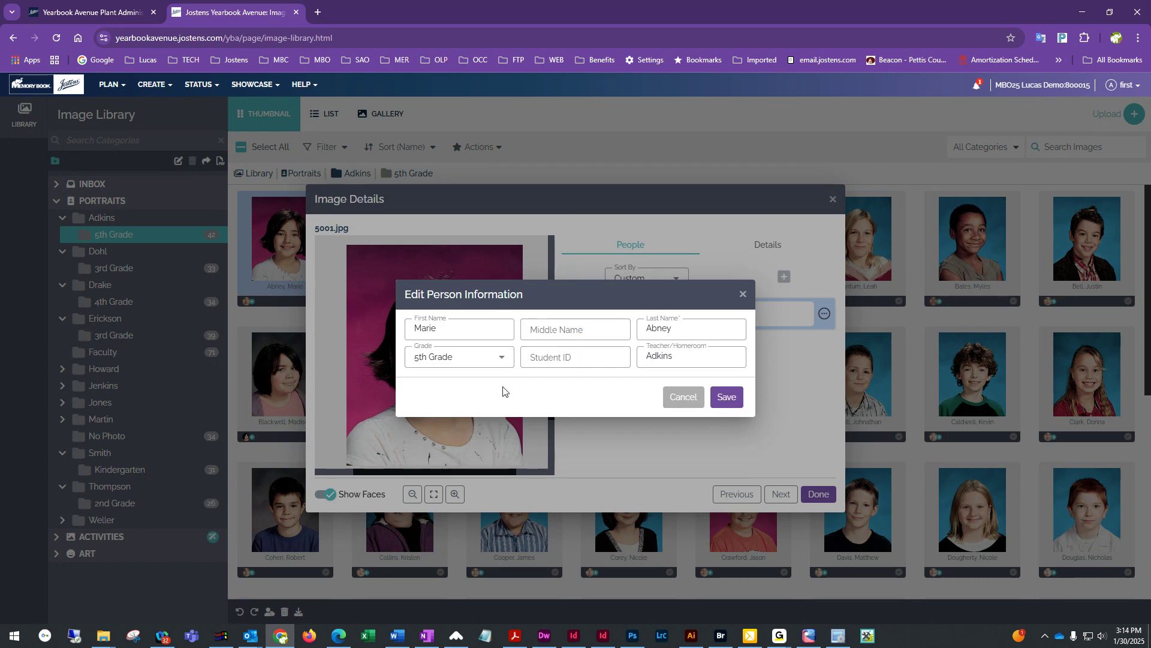
pyautogui.click(463, 331)
pyautogui.click(727, 397)
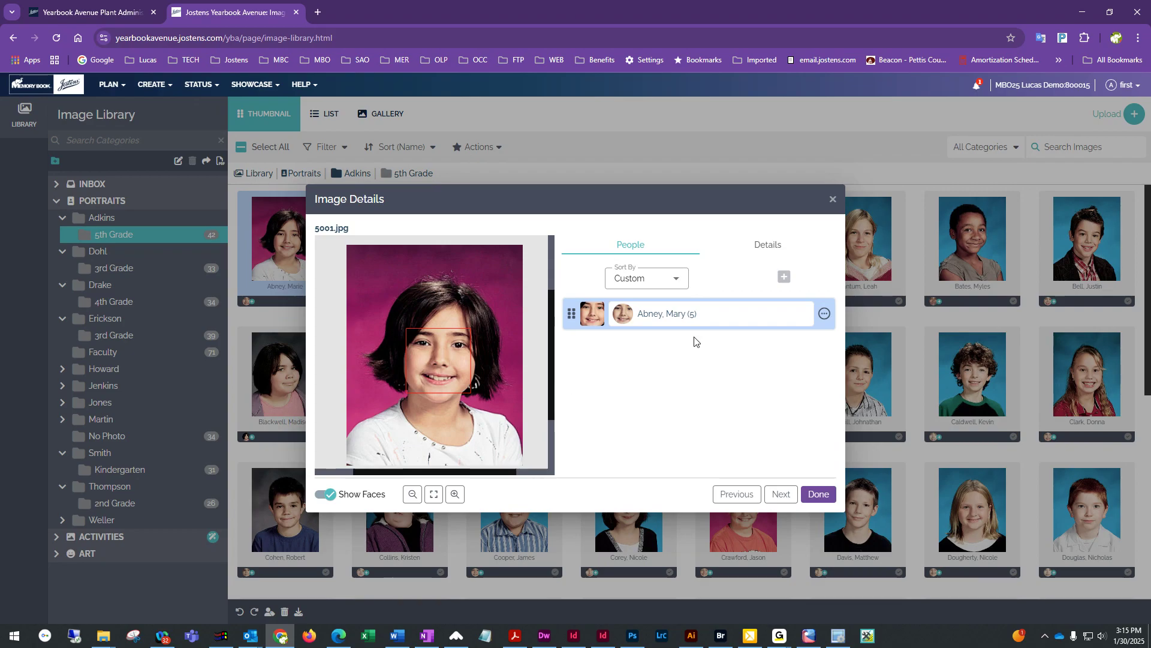
pyautogui.click(816, 494)
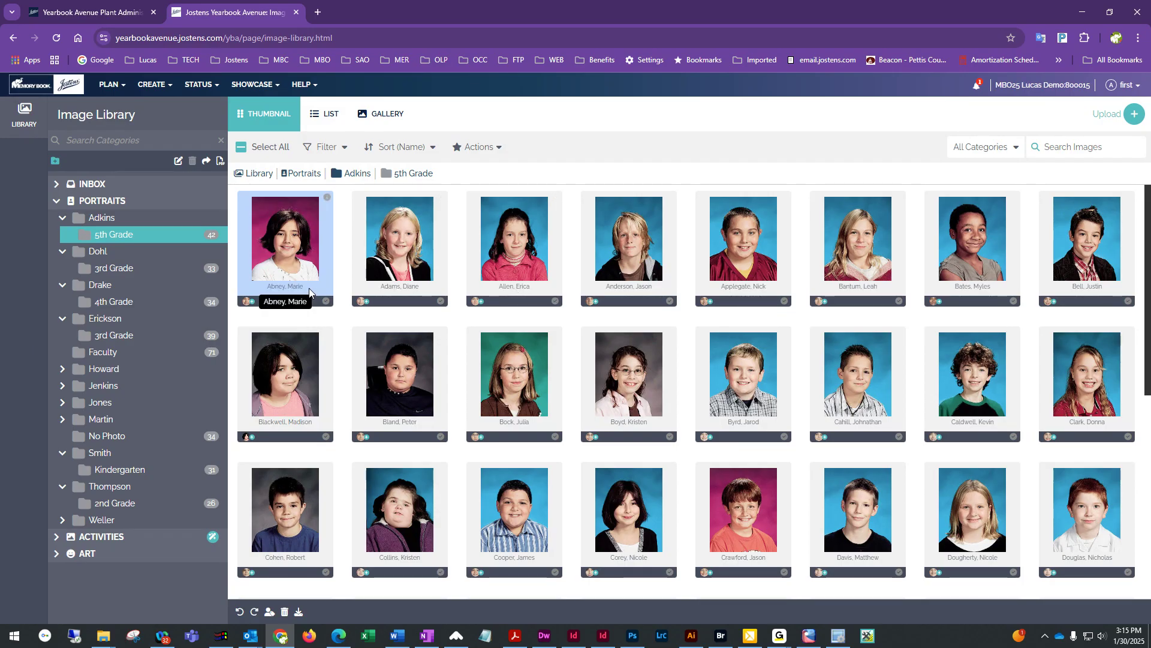
# Reload the 5th Grade portrait folder to check the edited name, and compare it with the Coverage Report
pyautogui.click(100, 252)
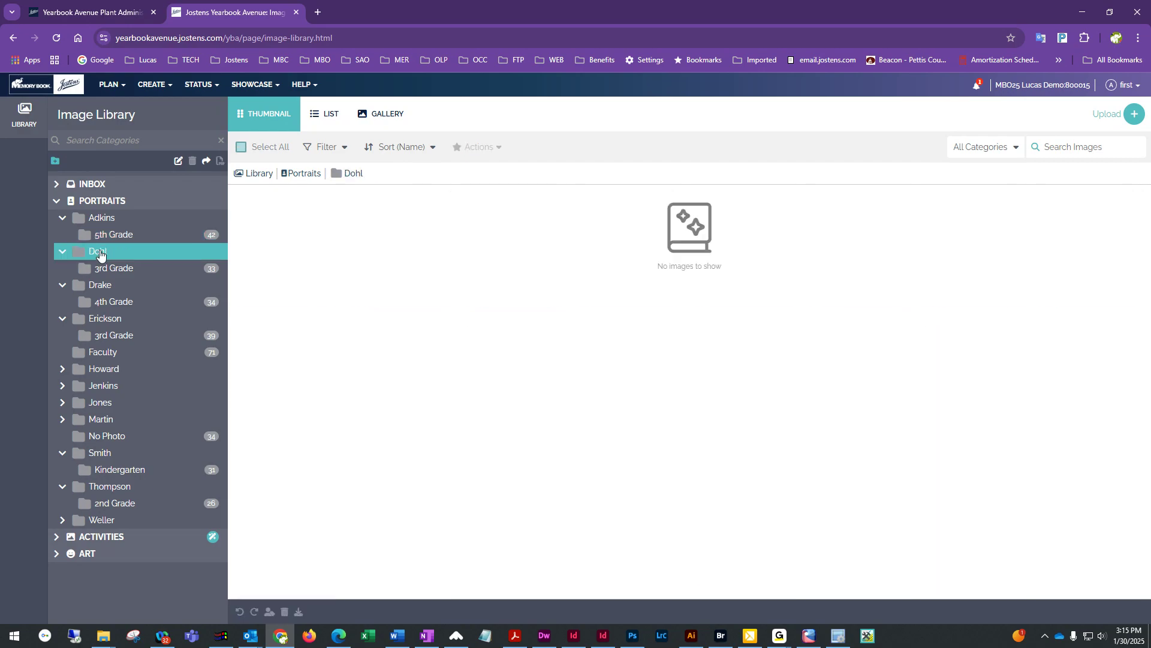
pyautogui.click(106, 236)
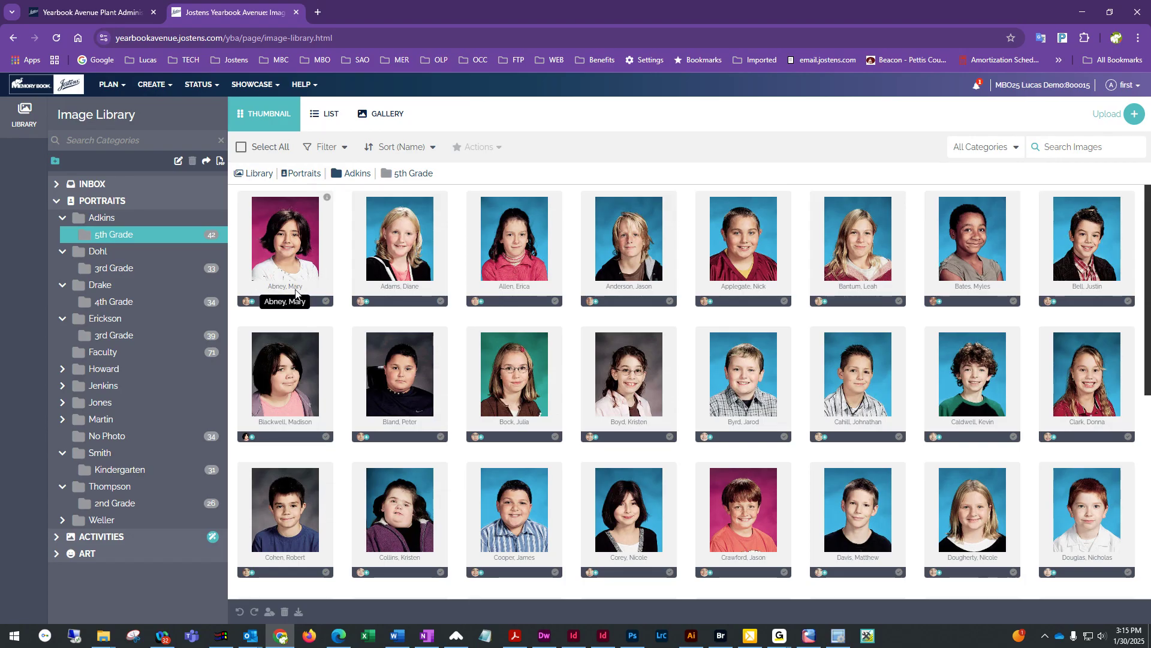
pyautogui.press('shift')
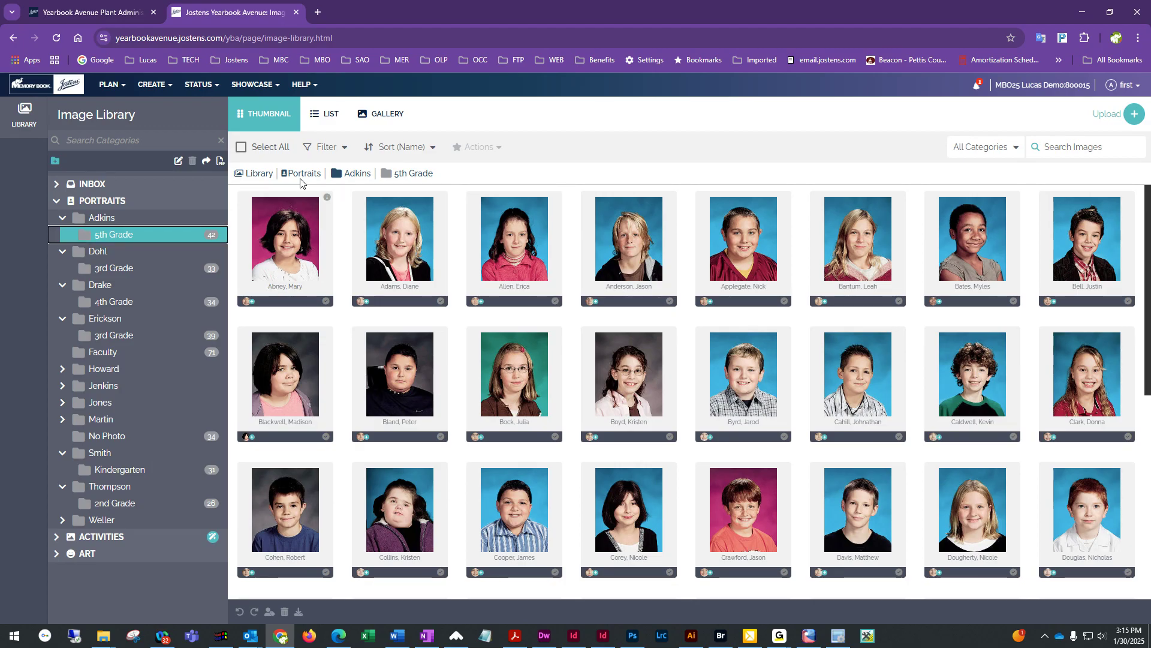
pyautogui.click(154, 89)
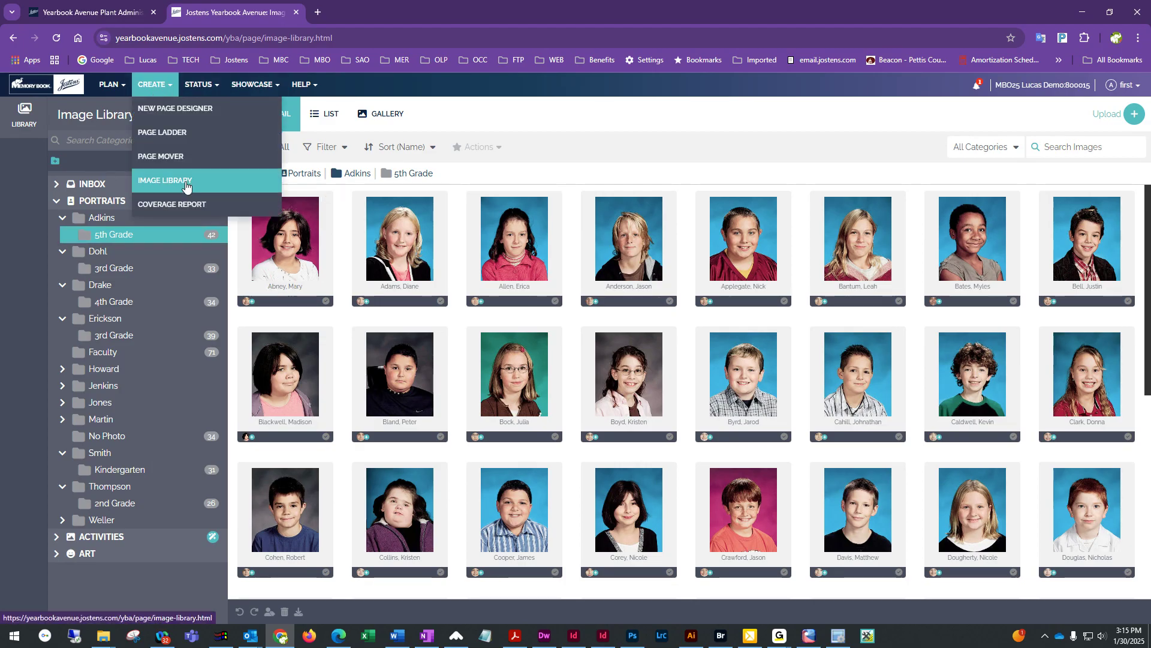
pyautogui.click(185, 206)
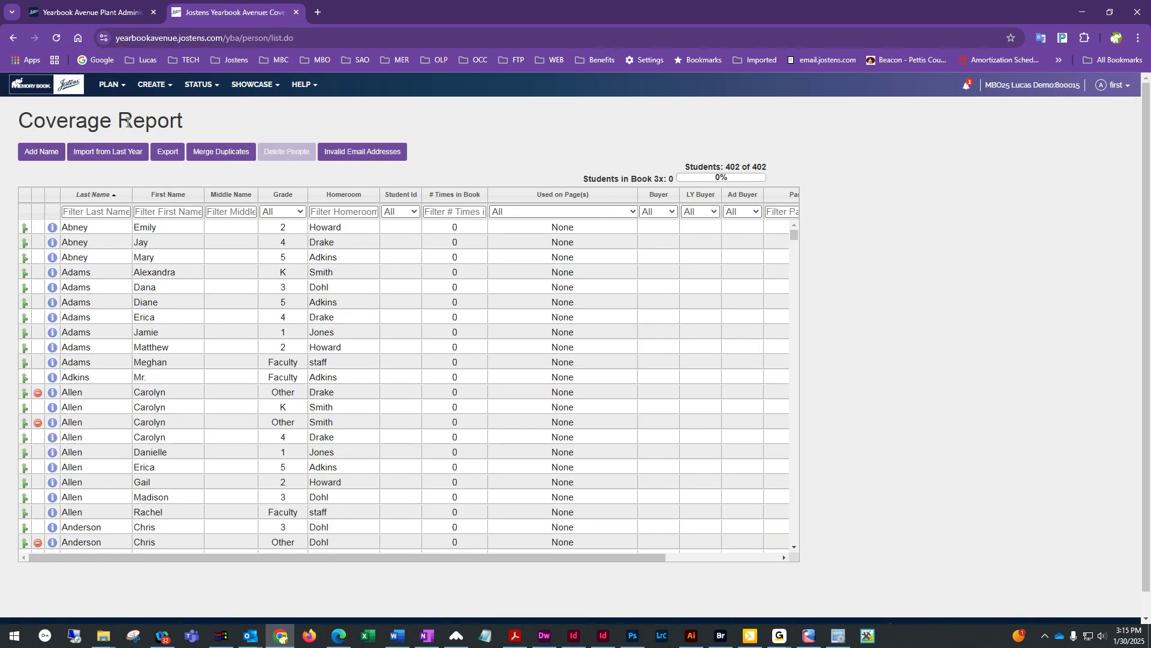
# Return to the Image Library and look through the remaining portraits and names in the 5th Grade folder
pyautogui.click(161, 86)
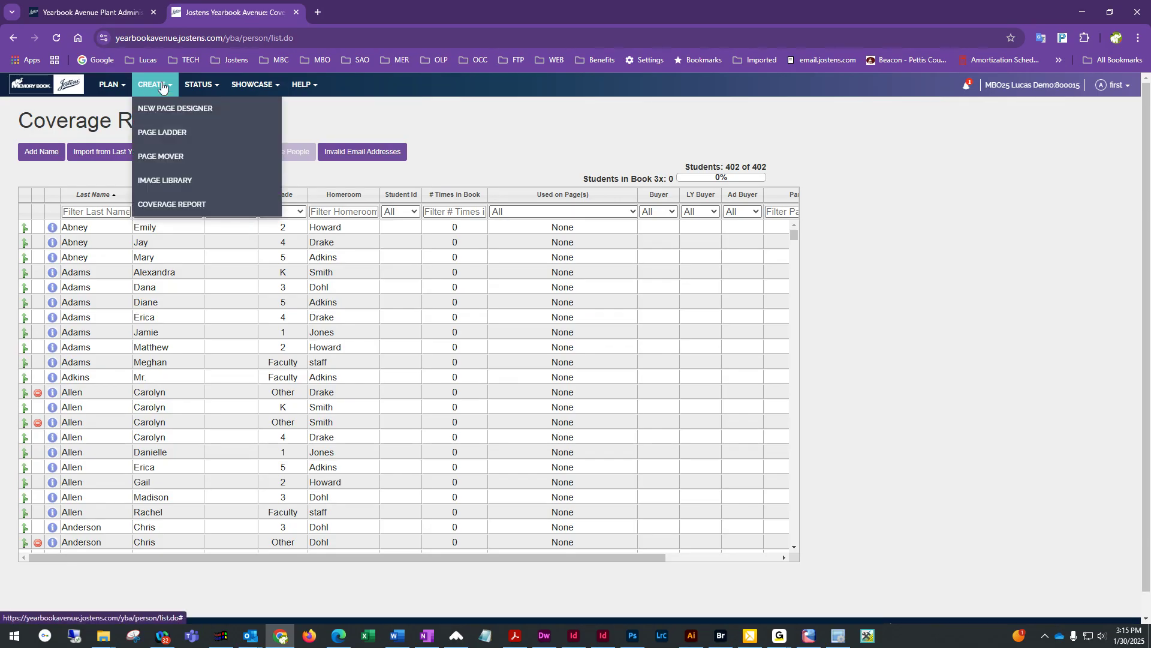
pyautogui.click(169, 180)
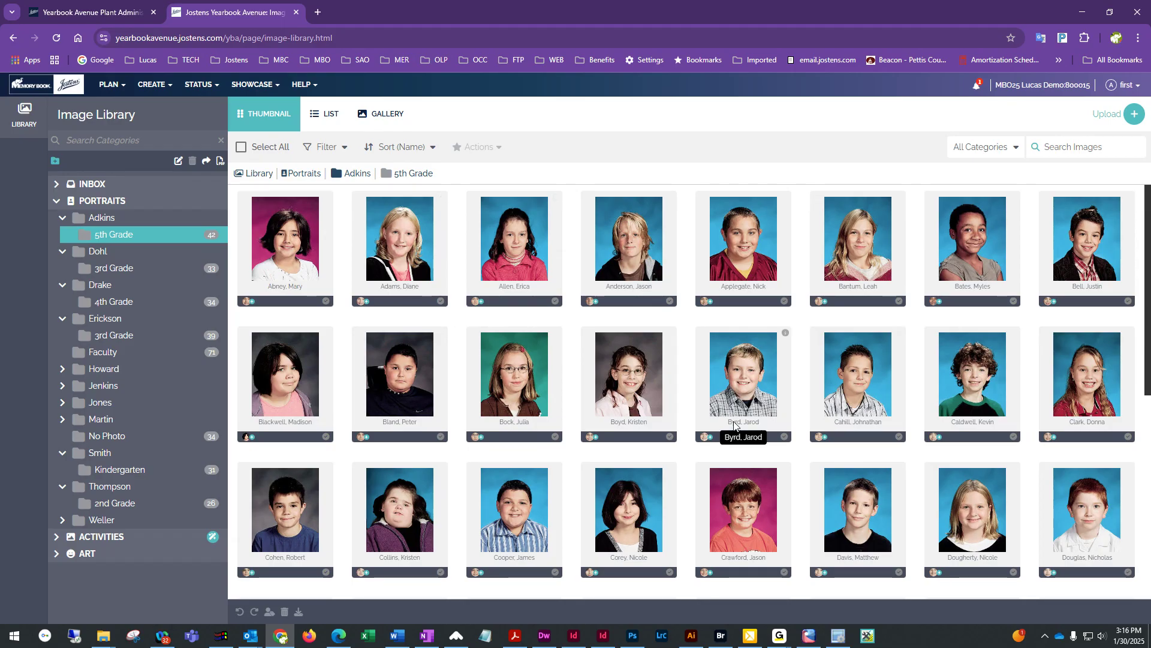
pyautogui.scroll(-2, 733, 420)
pyautogui.scroll(-4, 733, 420)
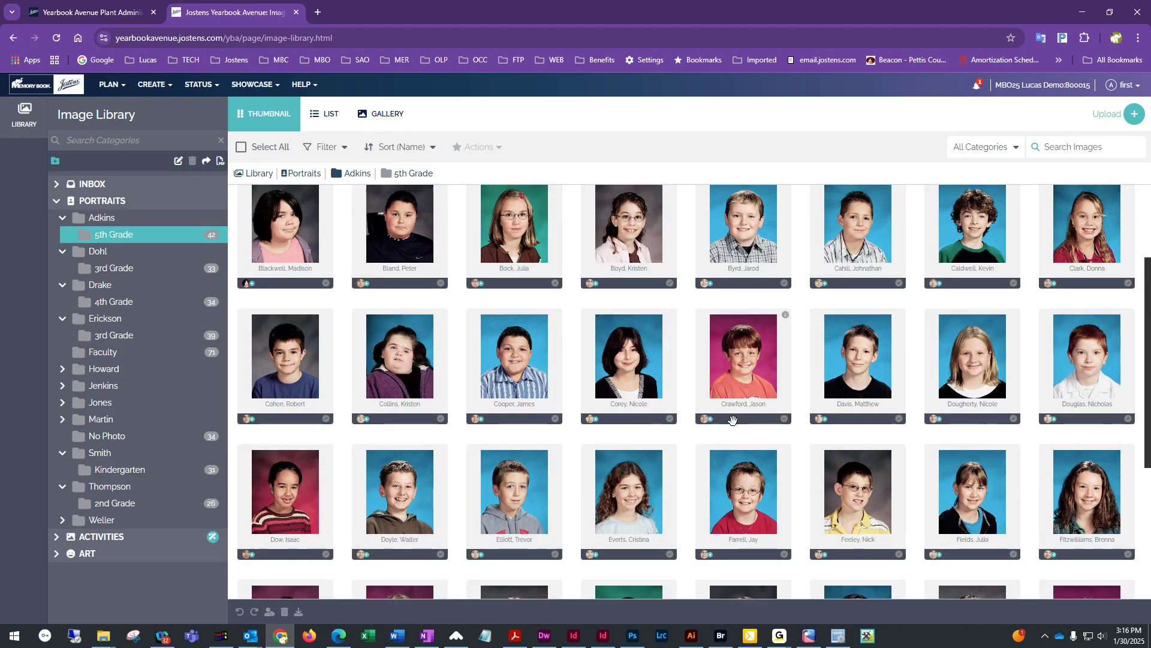
pyautogui.scroll(-1, 733, 420)
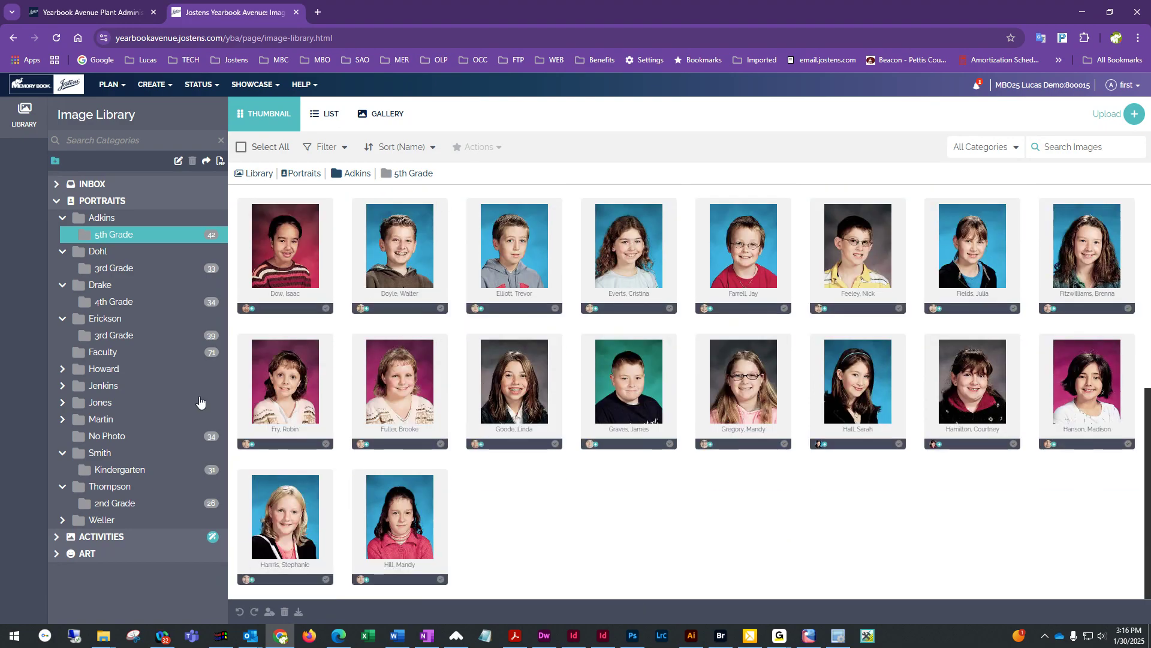
# Search the image library for a last name with duplicate Coverage Report entries, look over the matching images, and clear the search
pyautogui.click(1072, 150)
pyautogui.write('Allen')
pyautogui.press('Return')
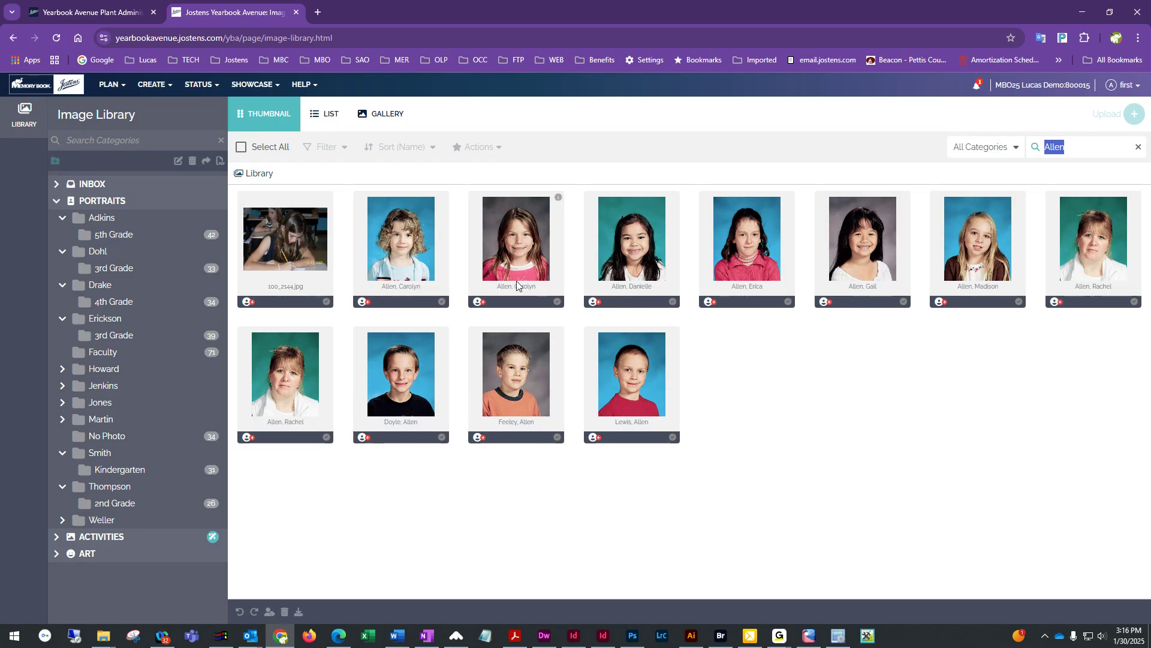
pyautogui.click(729, 384)
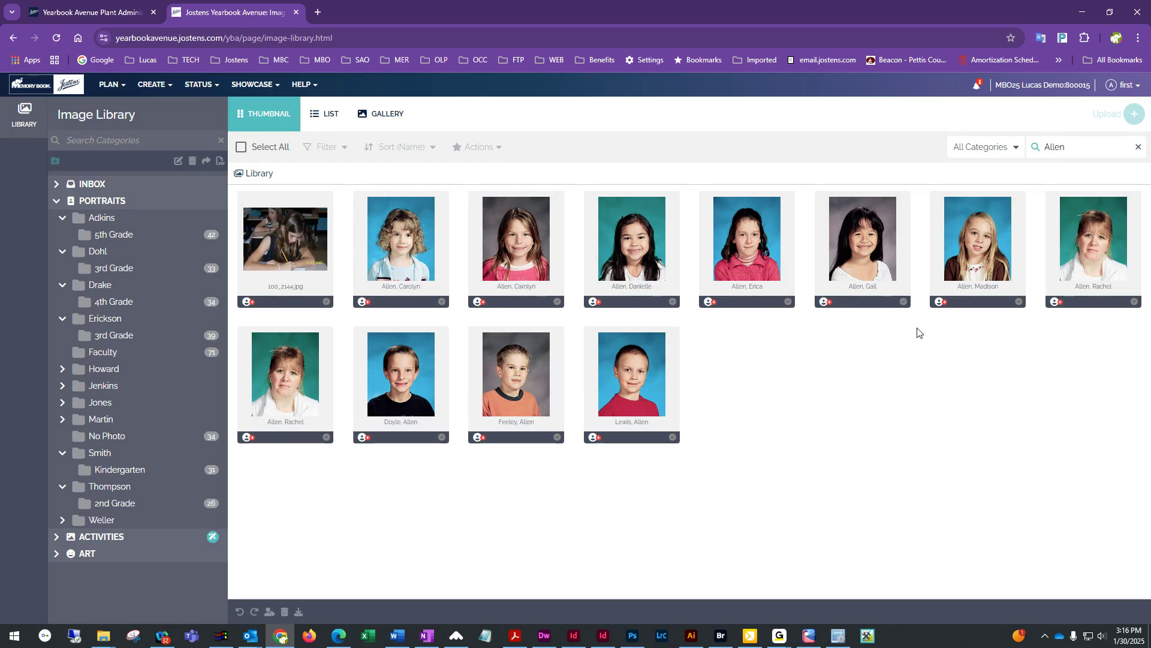
pyautogui.click(1139, 147)
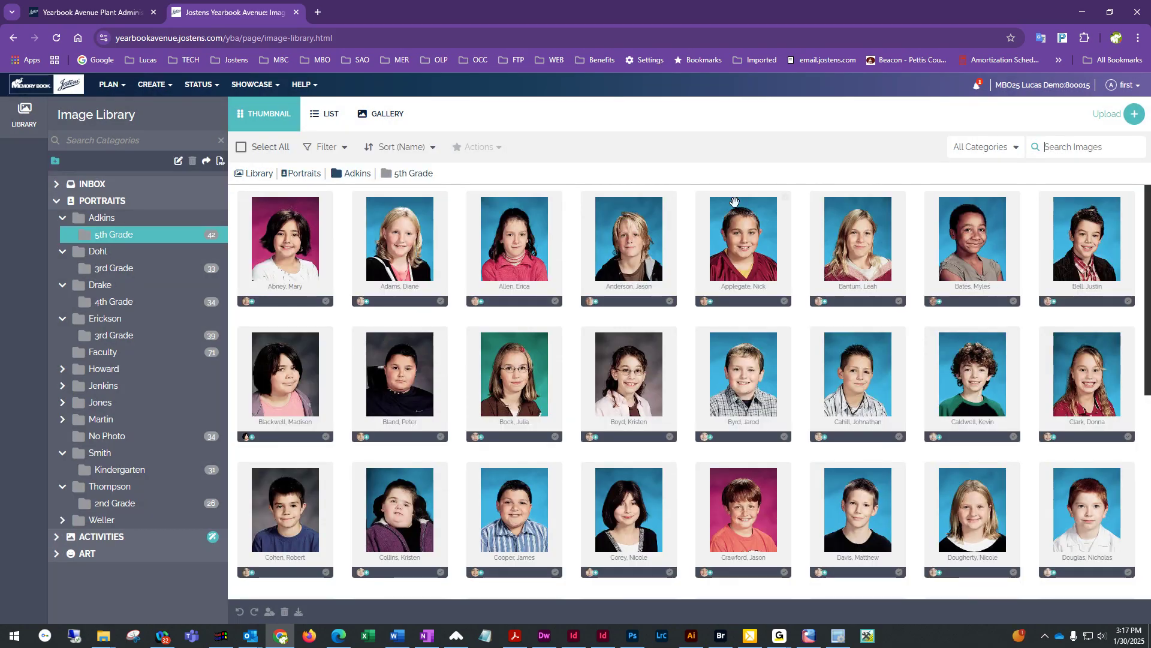
# Set the Use Portrait preference of portrait 5034.jpg in the 5th Grade folder to Don't Use Portrait and save it
pyautogui.scroll(-1, 828, 384)
pyautogui.scroll(-5, 828, 384)
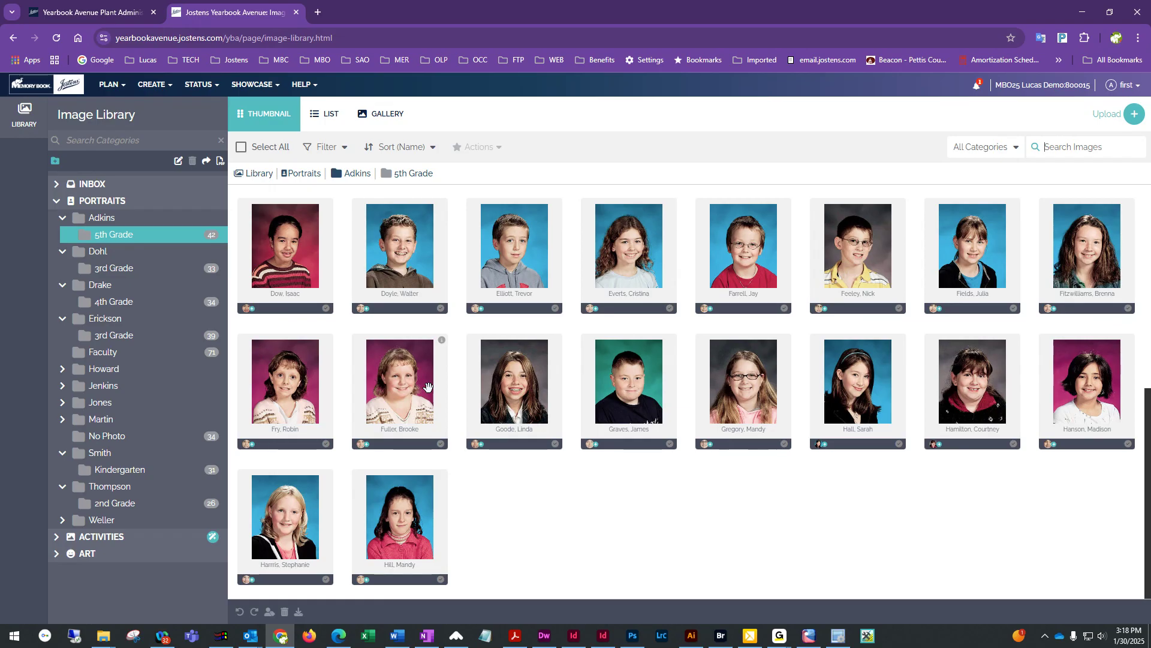
pyautogui.click(442, 341)
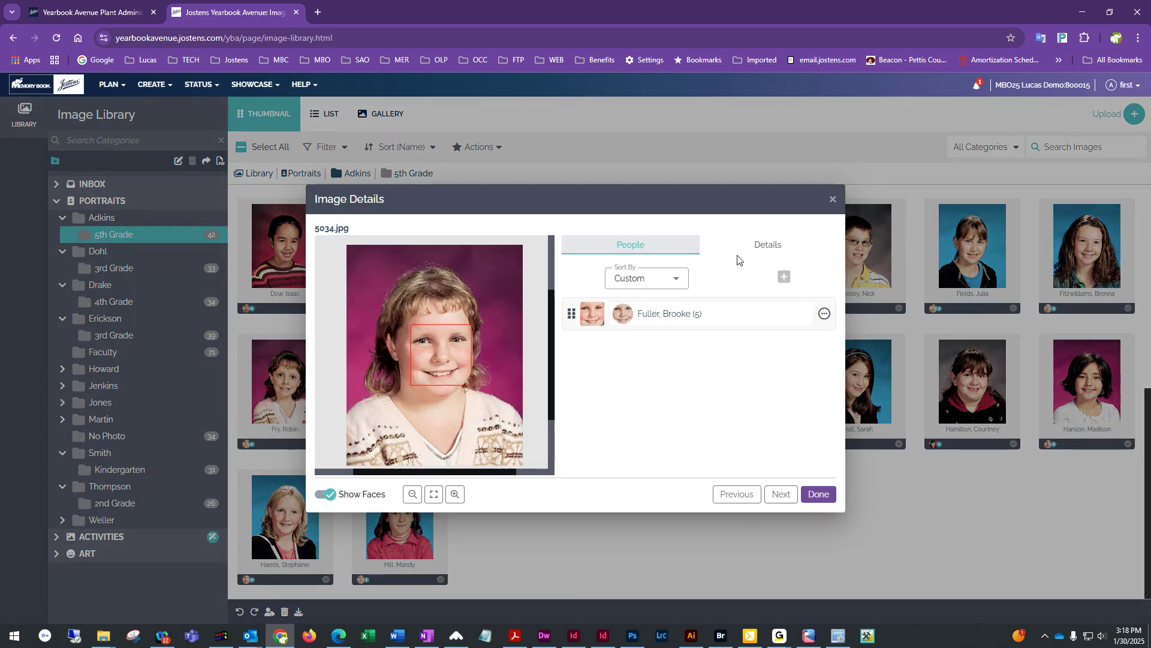
pyautogui.click(769, 252)
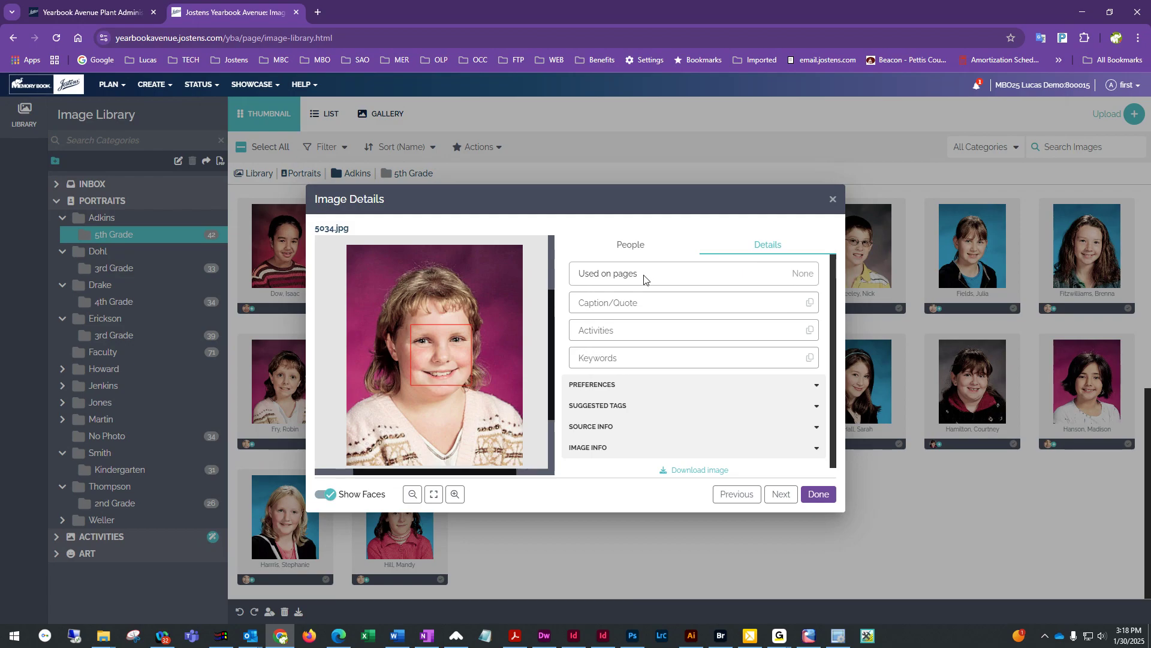
pyautogui.click(642, 389)
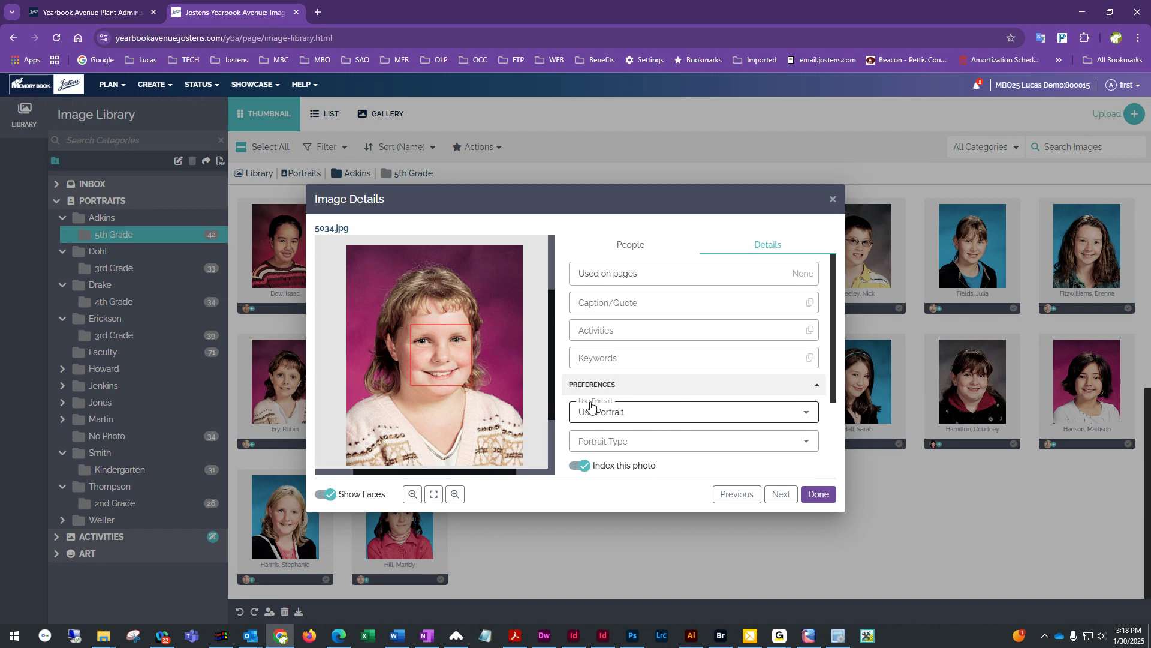
pyautogui.click(669, 415)
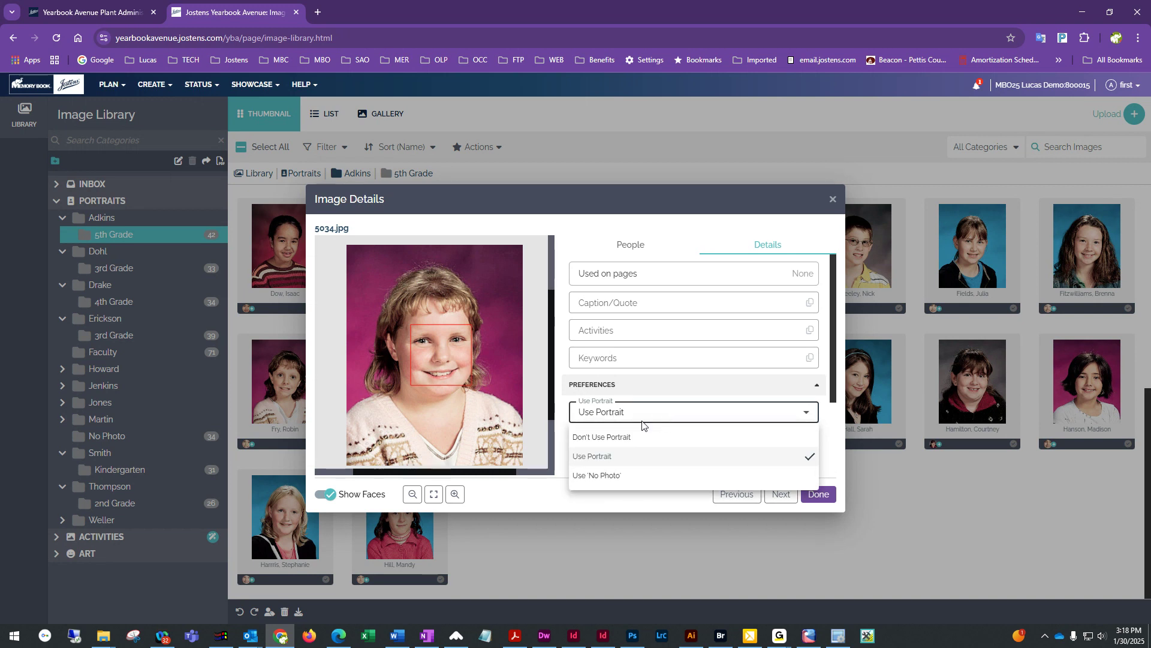
pyautogui.click(621, 437)
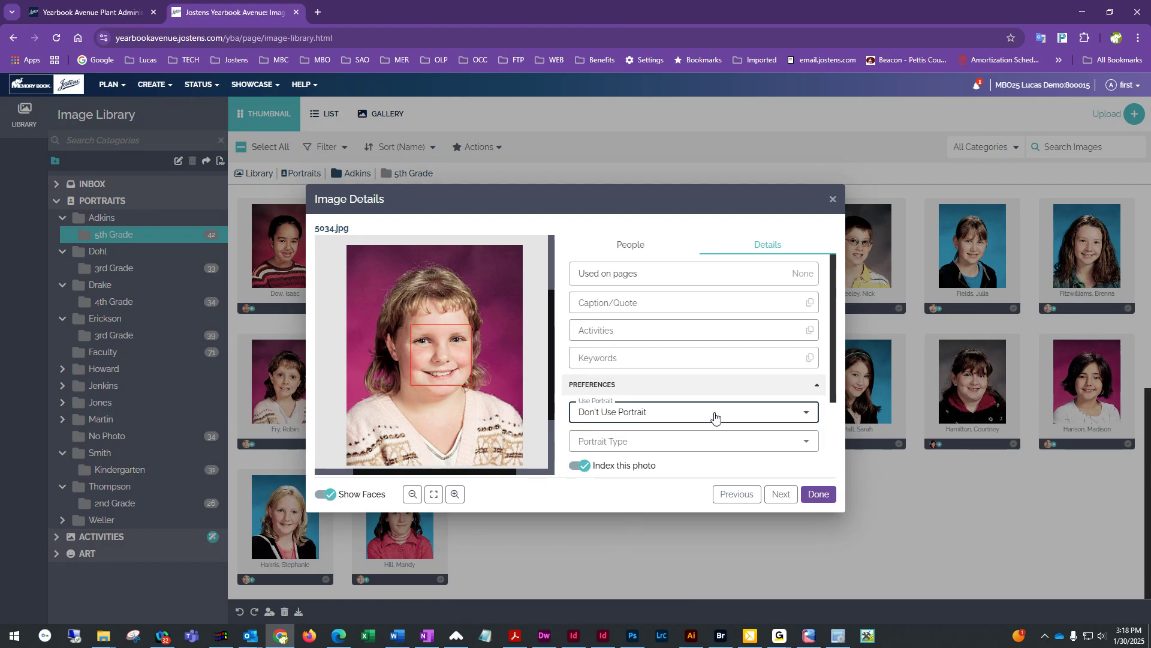
pyautogui.click(820, 495)
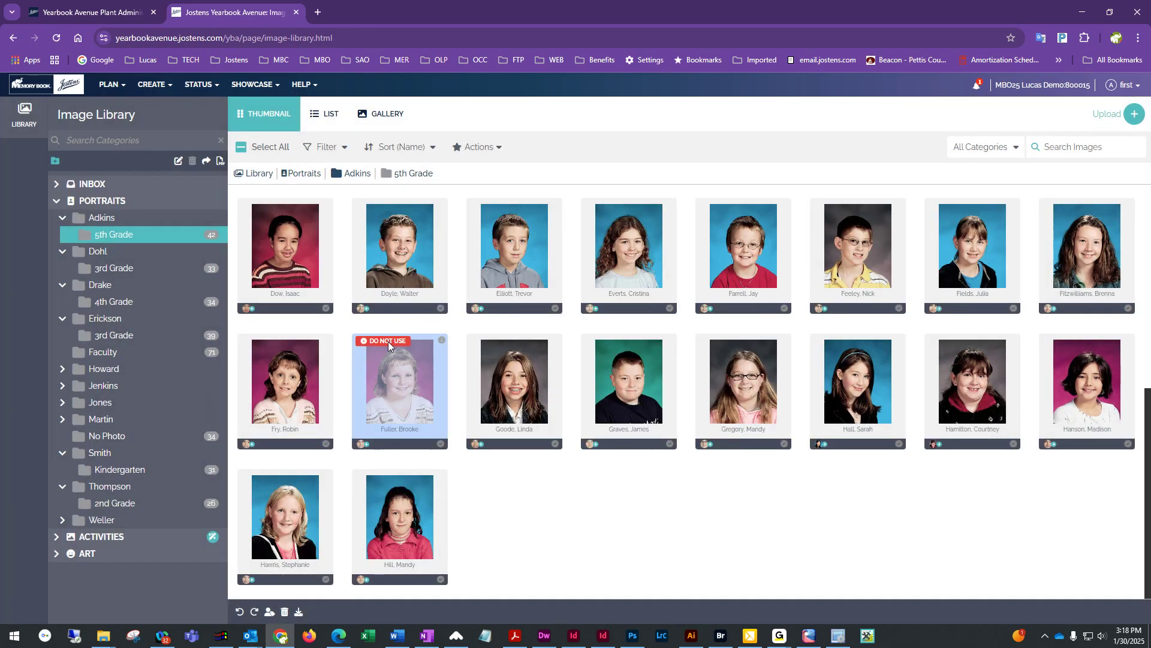
pyautogui.click(565, 502)
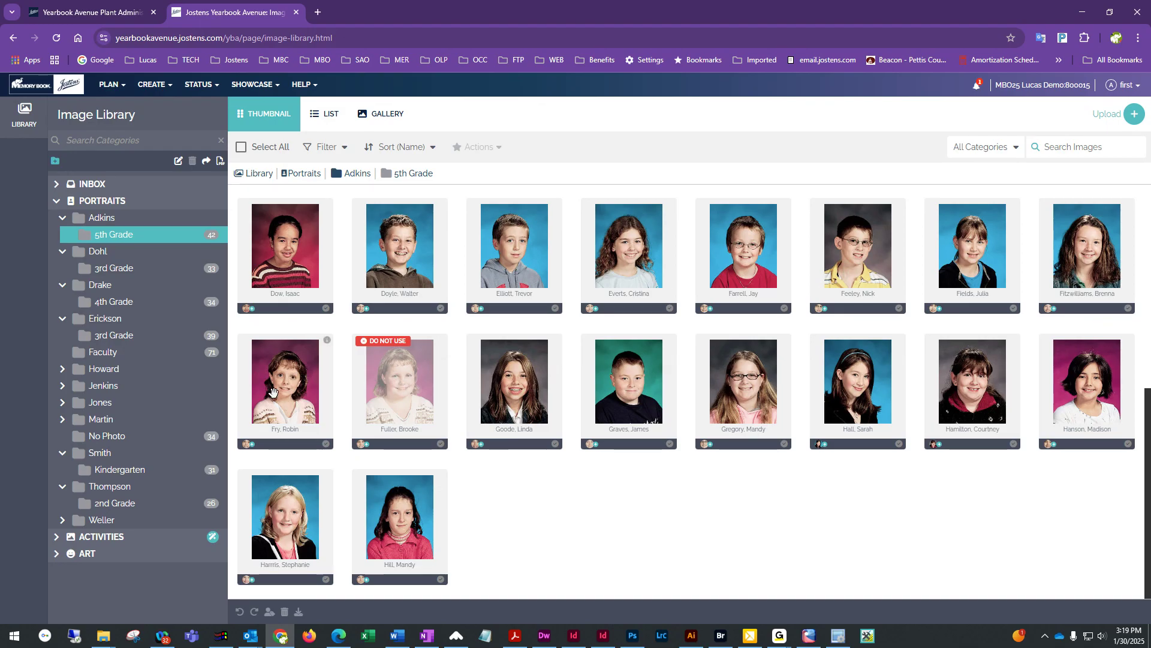
# Reopen the image details of portrait 5034.jpg and examine its Use Portrait options without changing the setting
pyautogui.doubleClick(405, 369)
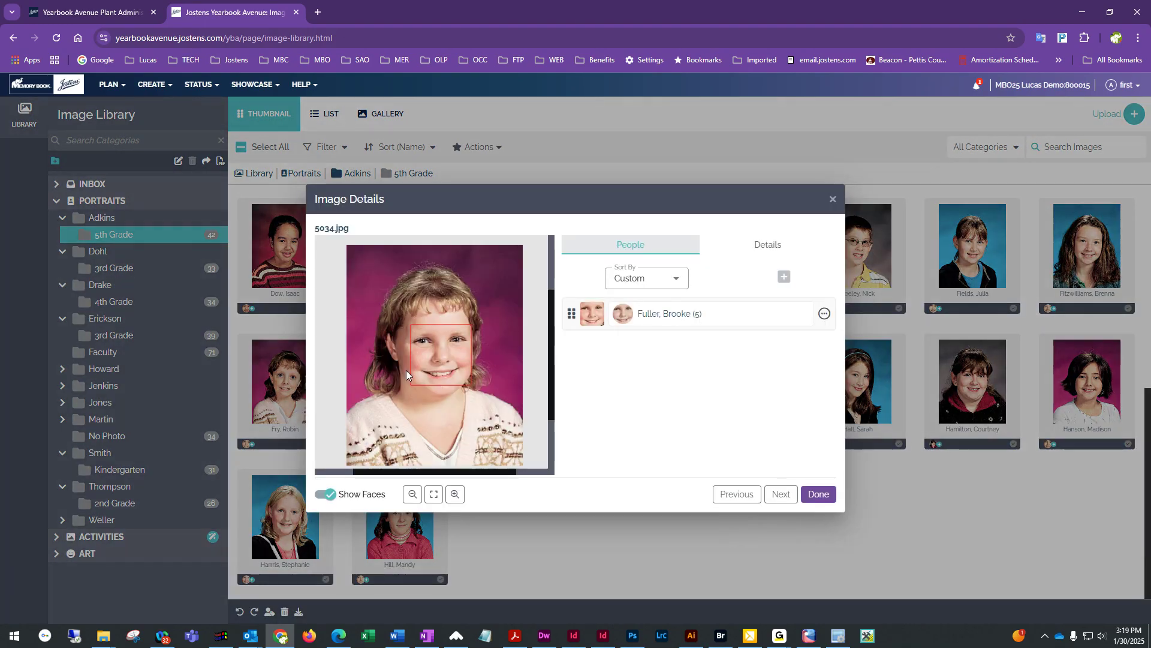
pyautogui.click(766, 246)
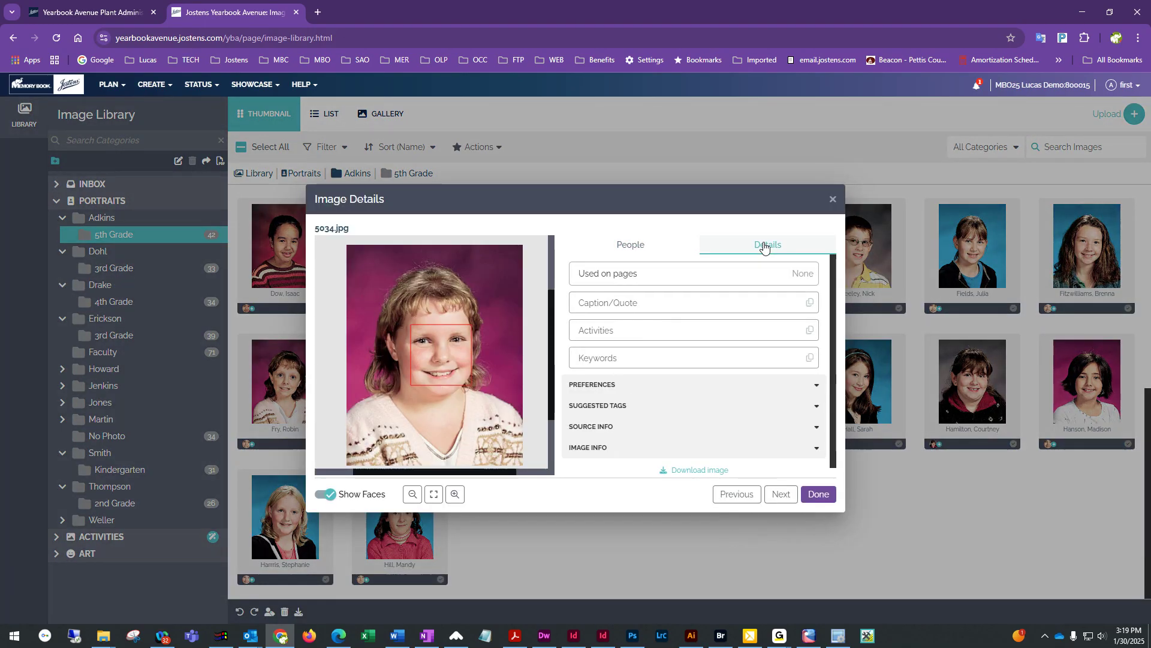
pyautogui.click(667, 389)
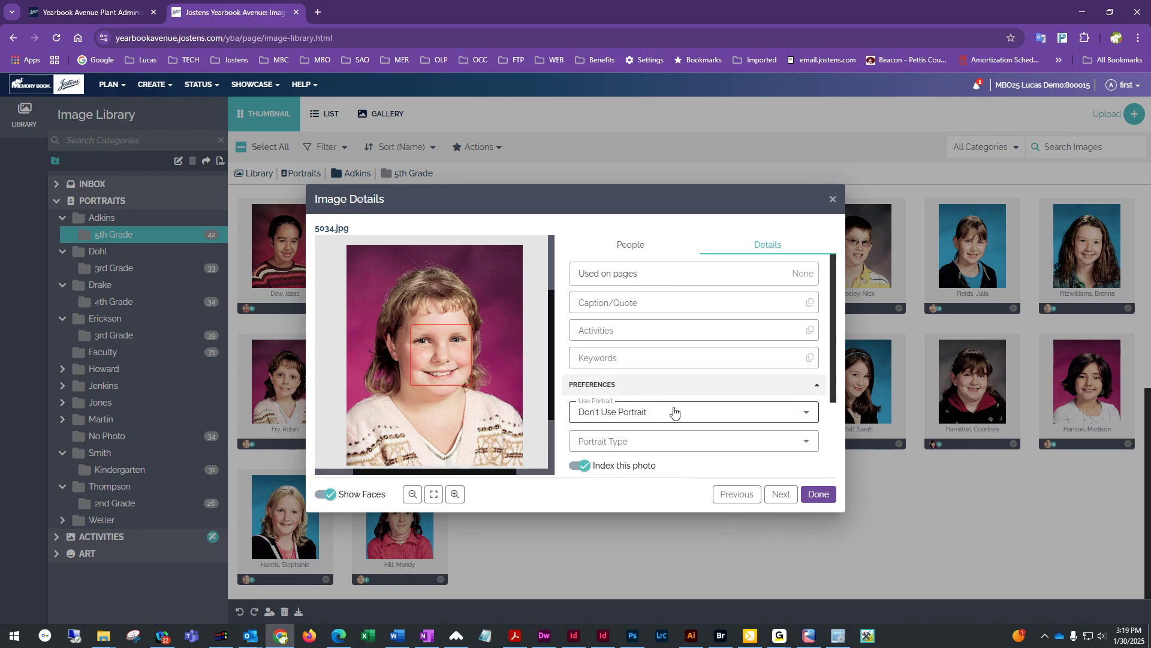
pyautogui.click(672, 414)
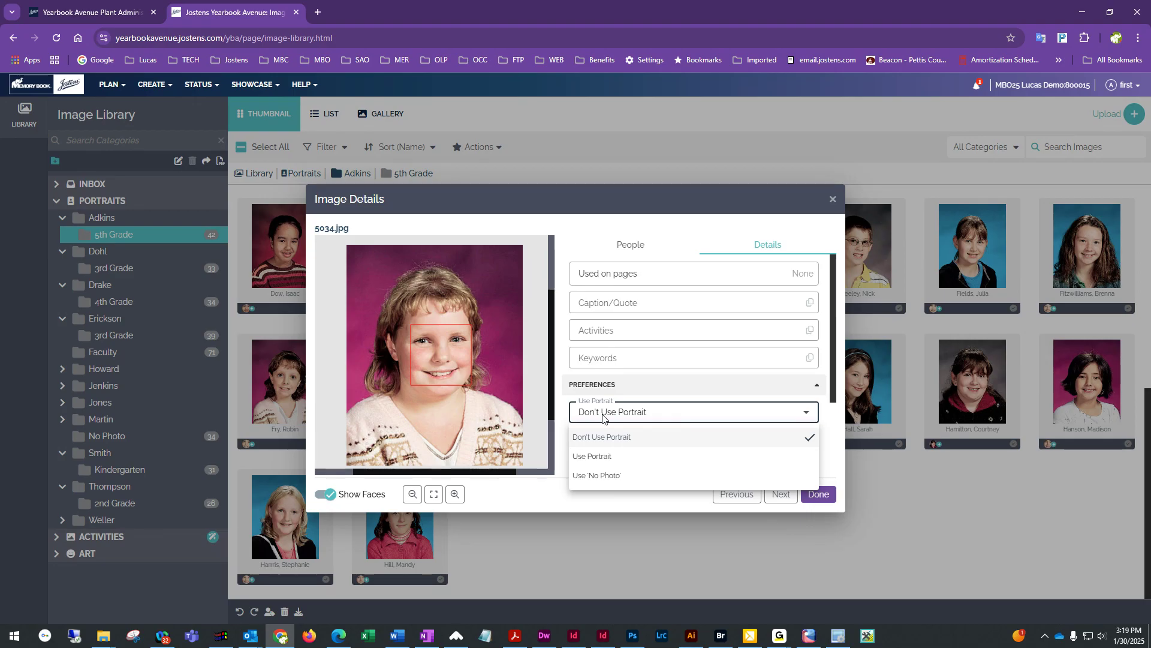
pyautogui.click(837, 457)
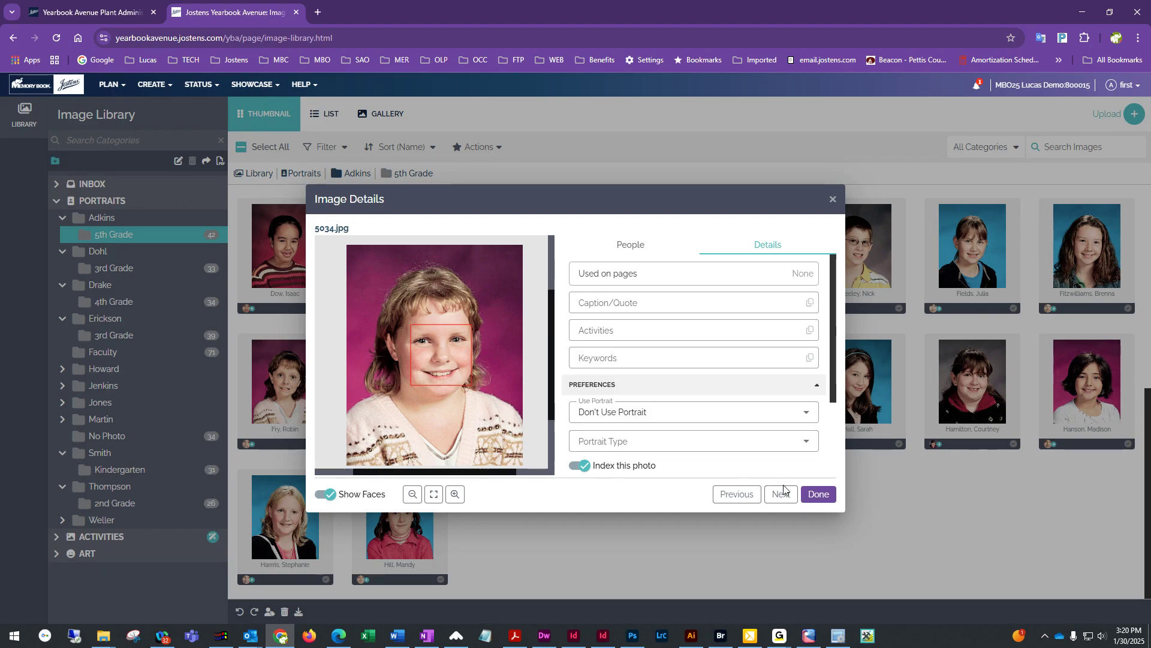
pyautogui.click(818, 494)
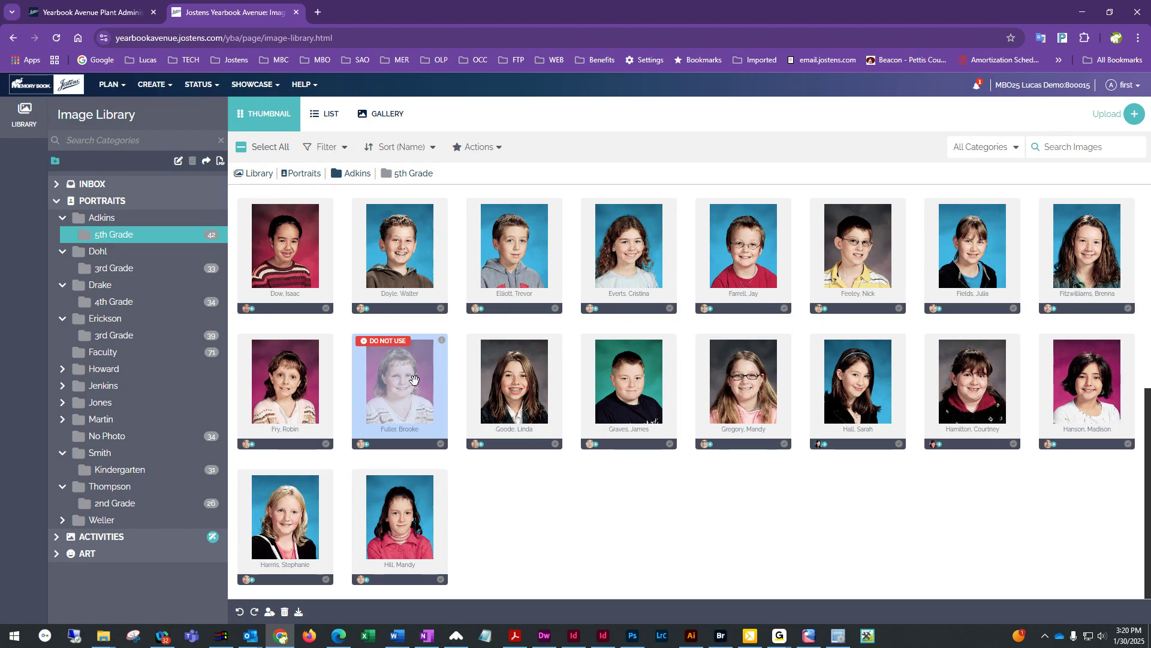
# Look through all portraits in the 5th Grade folder again to see whether any are in the wrong folder
pyautogui.scroll(7, 602, 503)
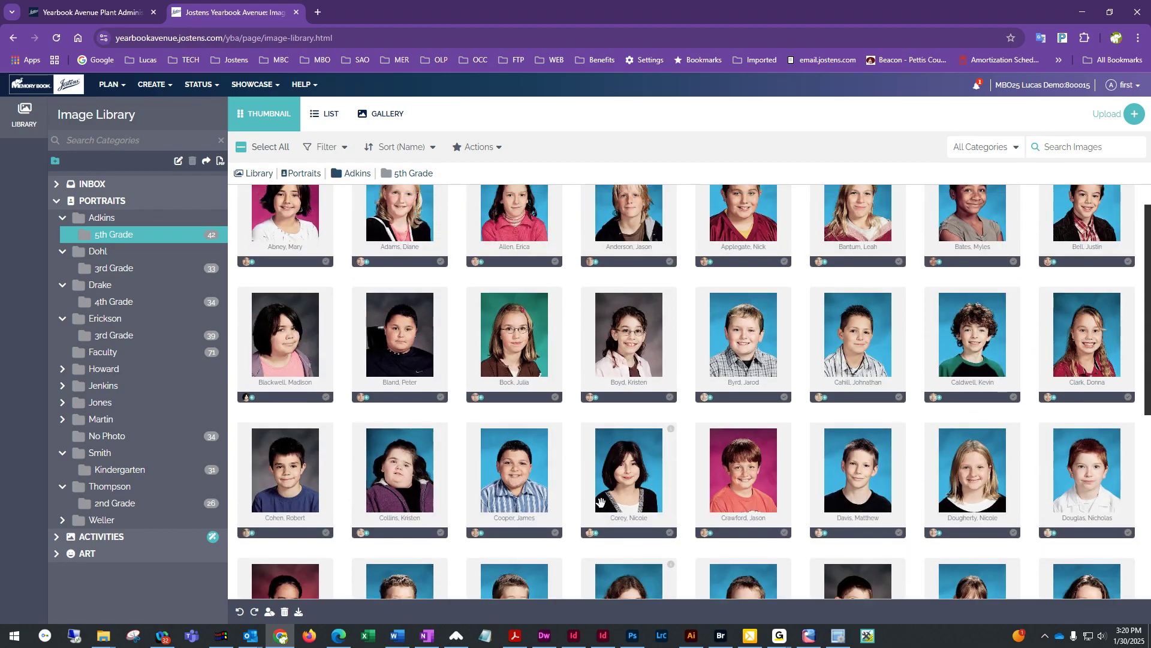
pyautogui.scroll(1, 602, 503)
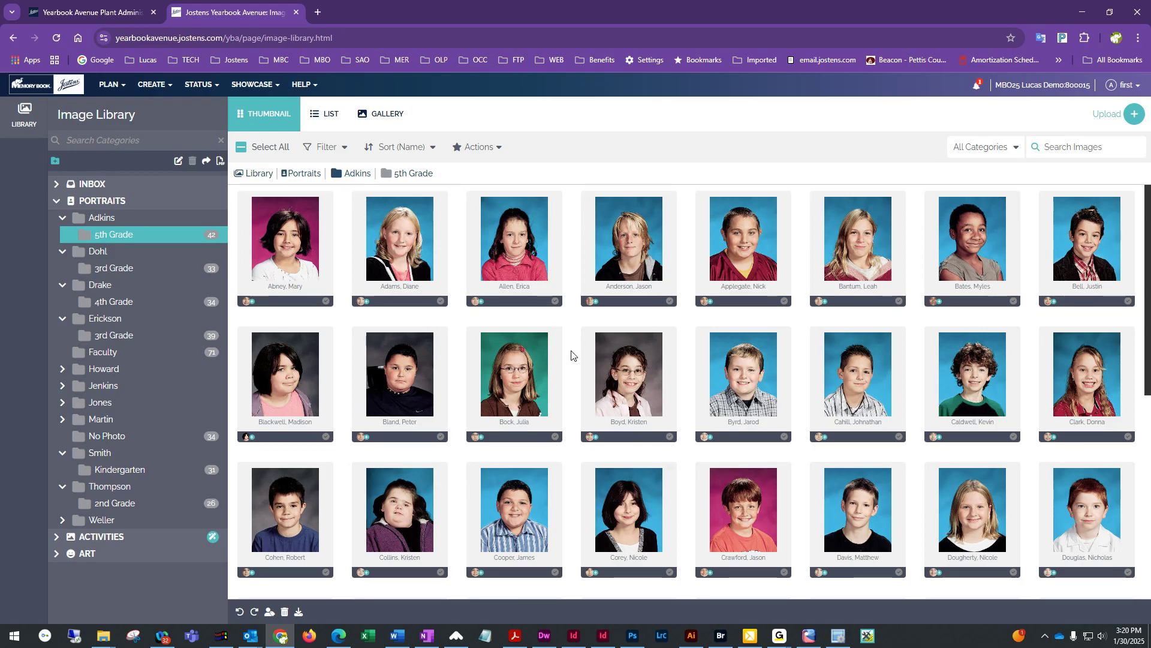
pyautogui.scroll(-2, 572, 357)
pyautogui.scroll(-5, 572, 357)
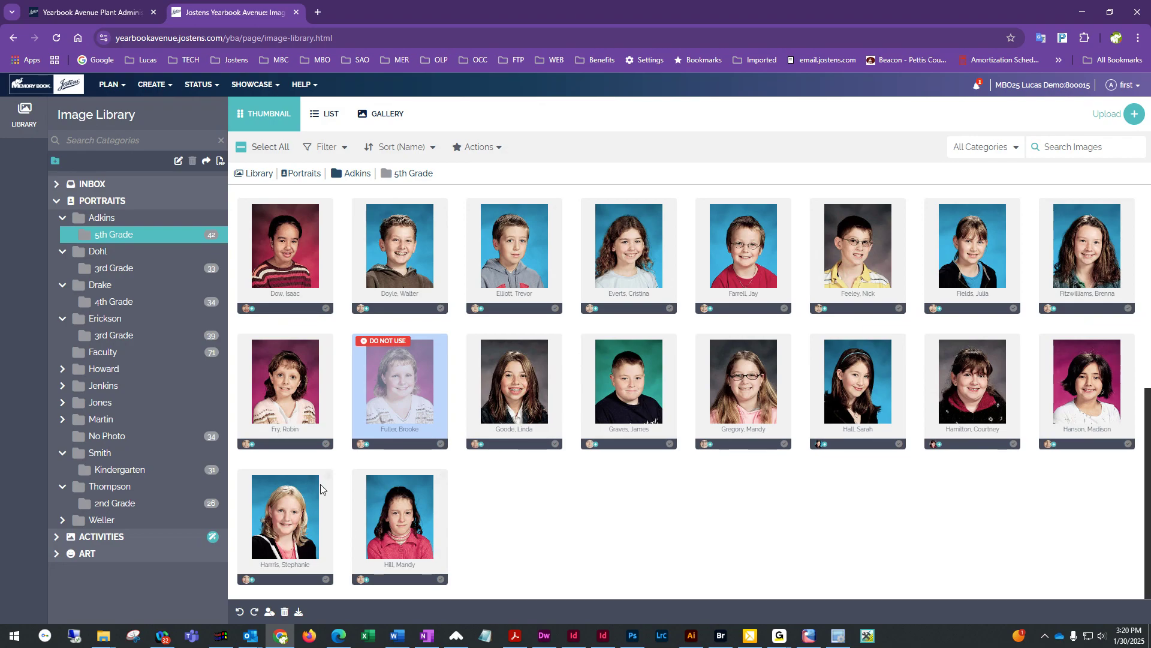
pyautogui.scroll(6, 614, 475)
pyautogui.scroll(1, 615, 475)
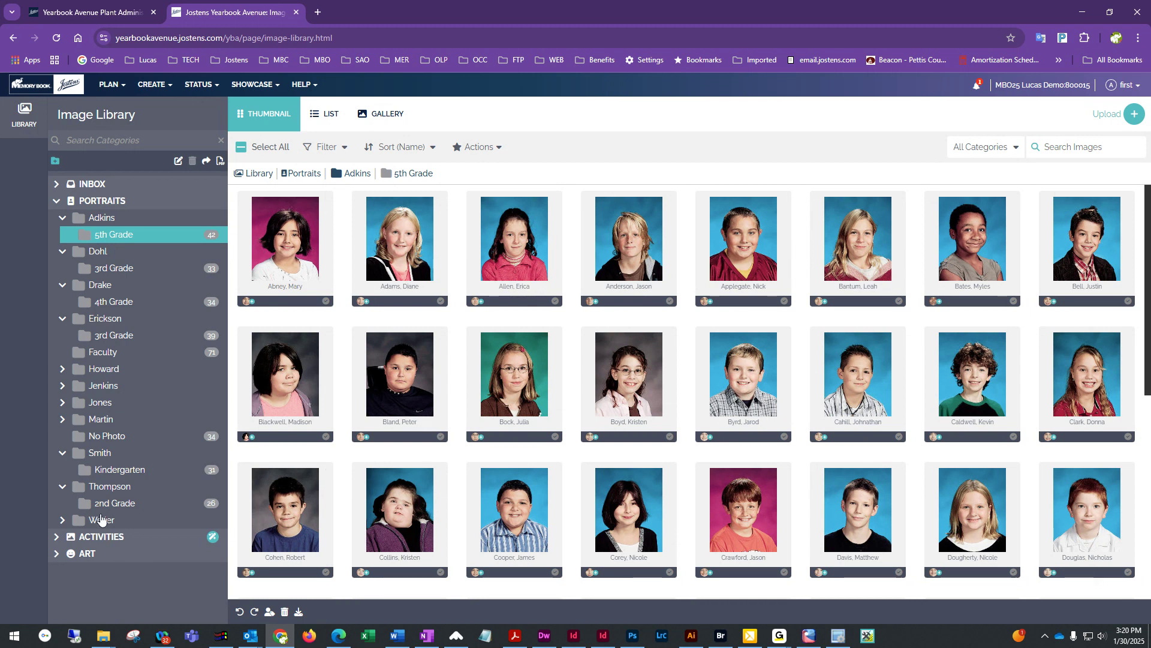
# Move the named thumbs-up portrait from the Faculty folder to the first teacher's 5th Grade folder and confirm the move
pyautogui.click(106, 354)
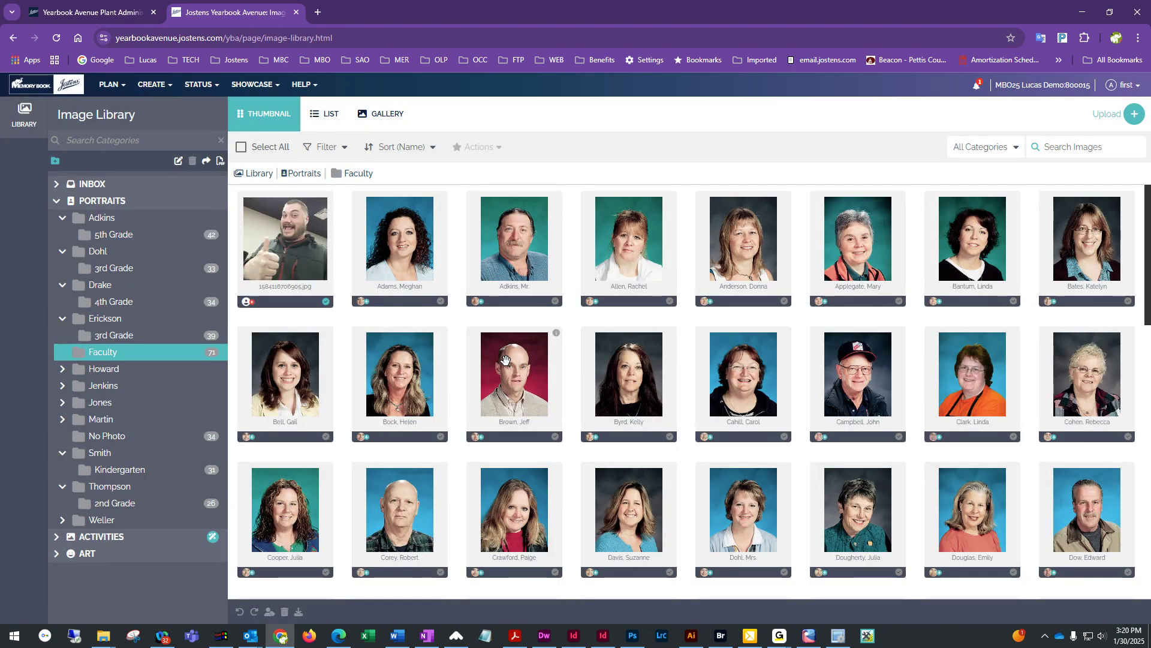
pyautogui.scroll(-7, 505, 359)
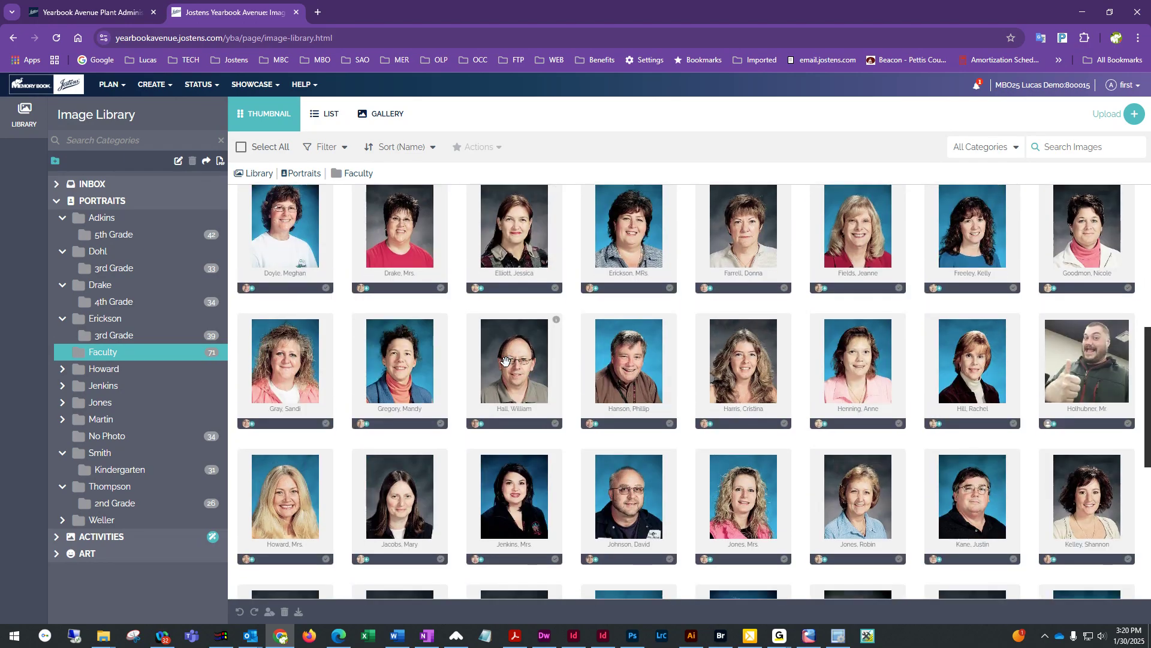
pyautogui.scroll(-3, 505, 360)
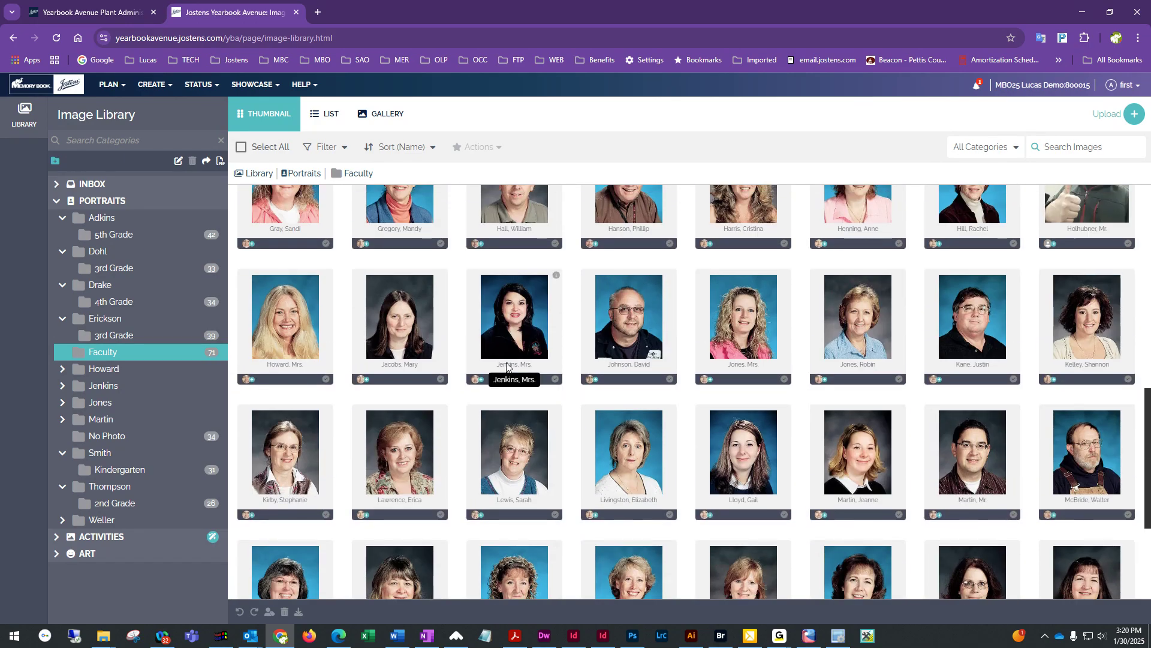
pyautogui.scroll(10, 506, 362)
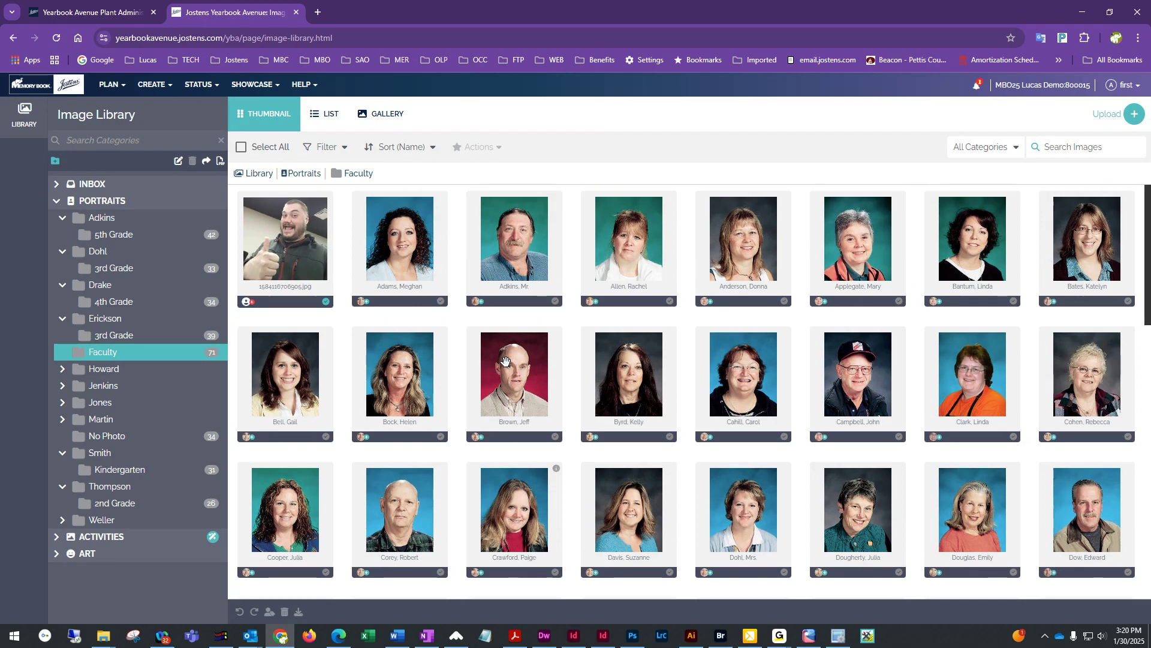
pyautogui.scroll(-8, 840, 450)
pyautogui.scroll(8, 843, 453)
pyautogui.scroll(-5, 462, 465)
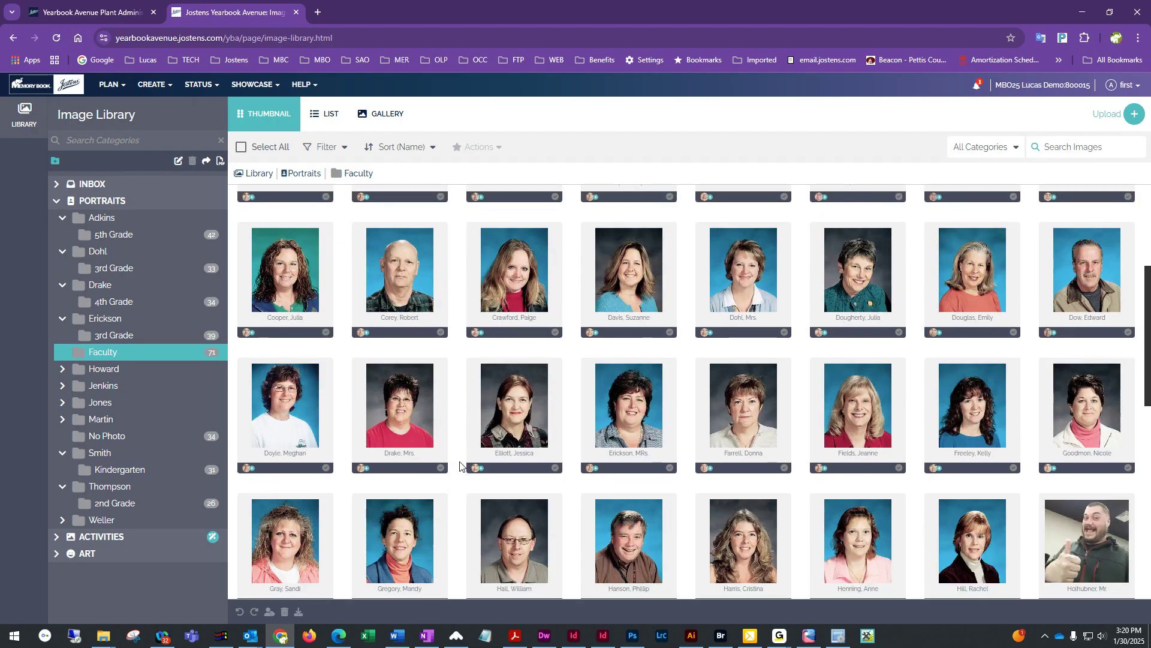
pyautogui.scroll(-2, 777, 494)
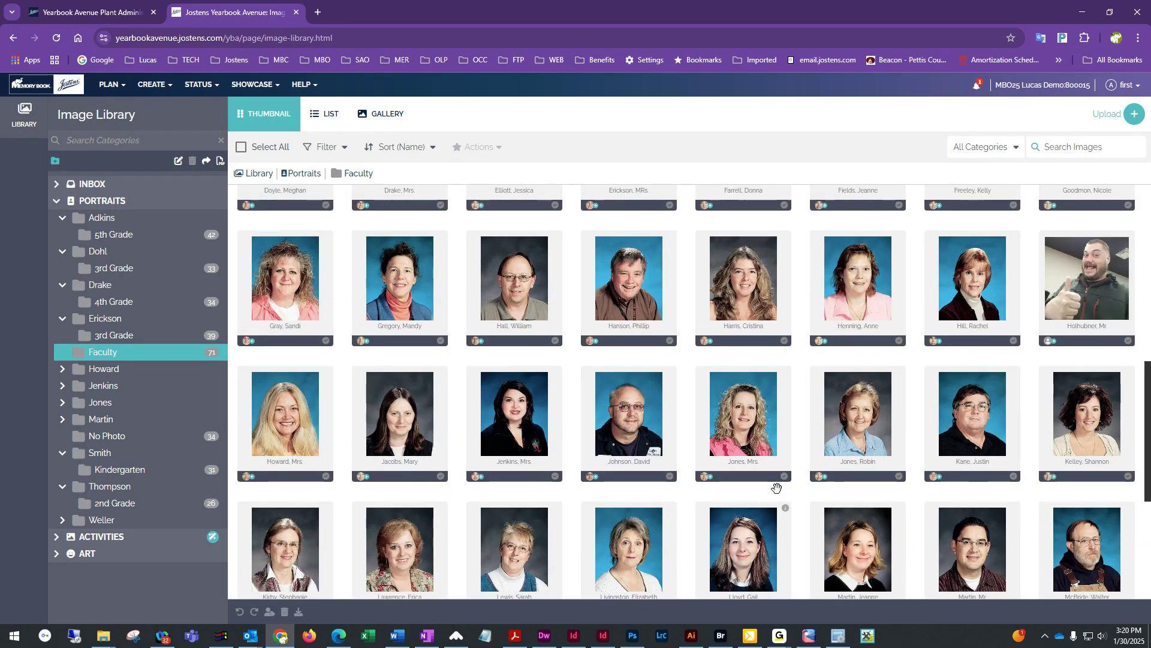
pyautogui.moveTo(1090, 418); pyautogui.dragTo(114, 234)
pyautogui.click(681, 384)
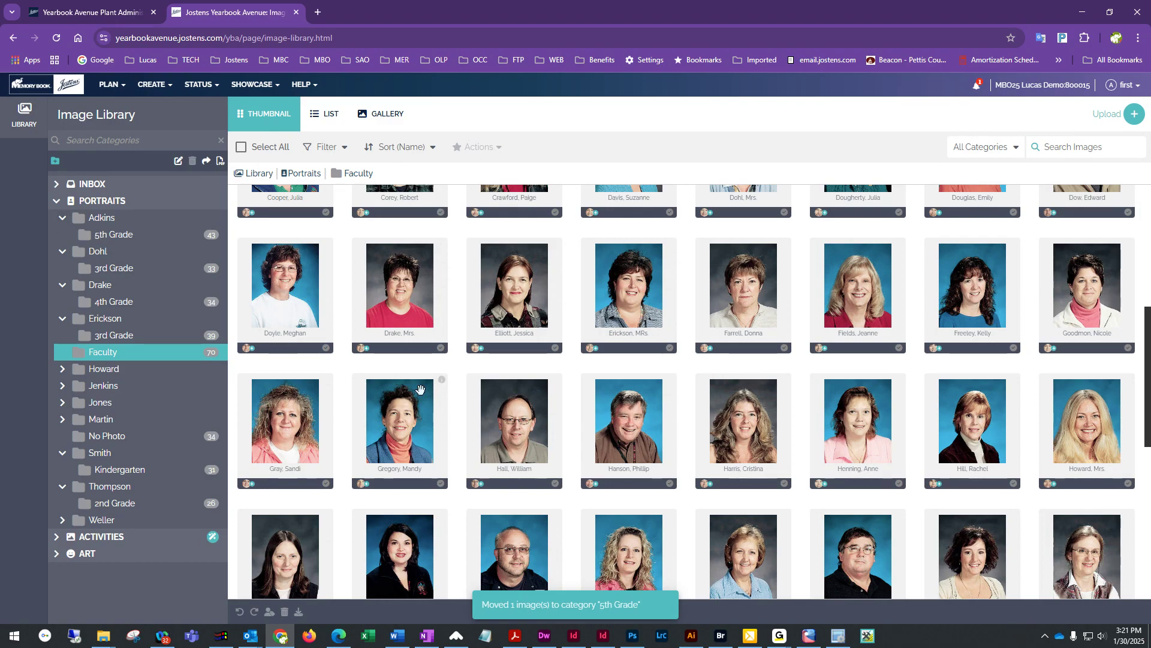
pyautogui.scroll(6, 377, 475)
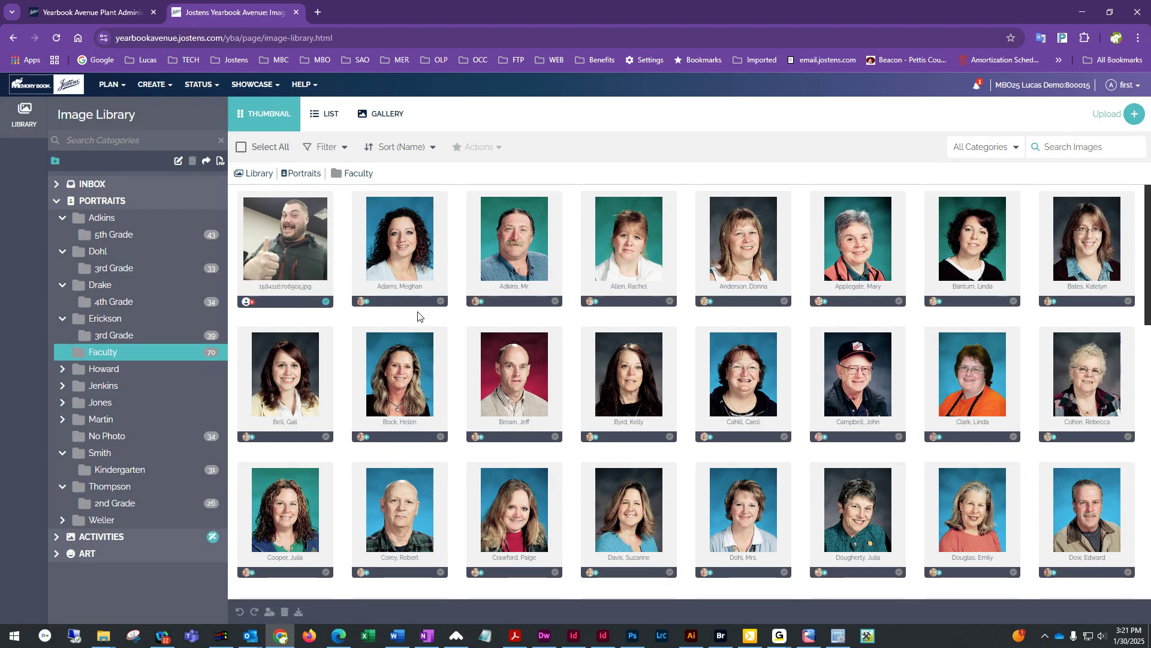
# Expand more teacher folders and move the second portrait from the first teacher's 5th Grade folder to the last teacher's 5th Grade folder
pyautogui.click(116, 239)
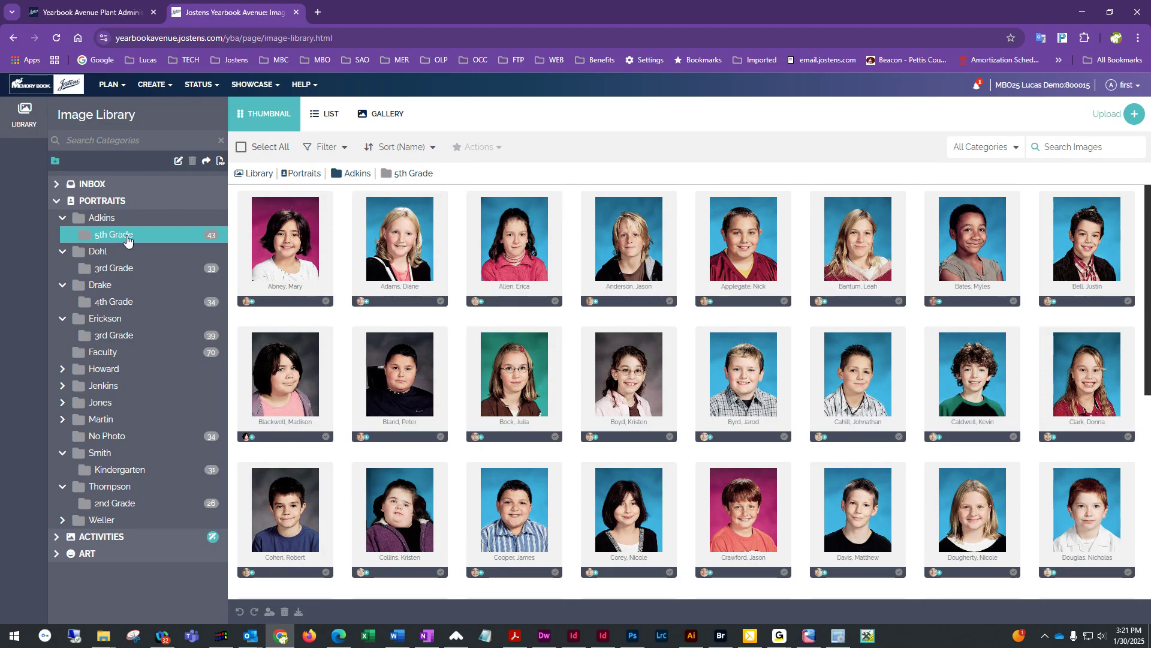
pyautogui.click(62, 370)
pyautogui.click(62, 404)
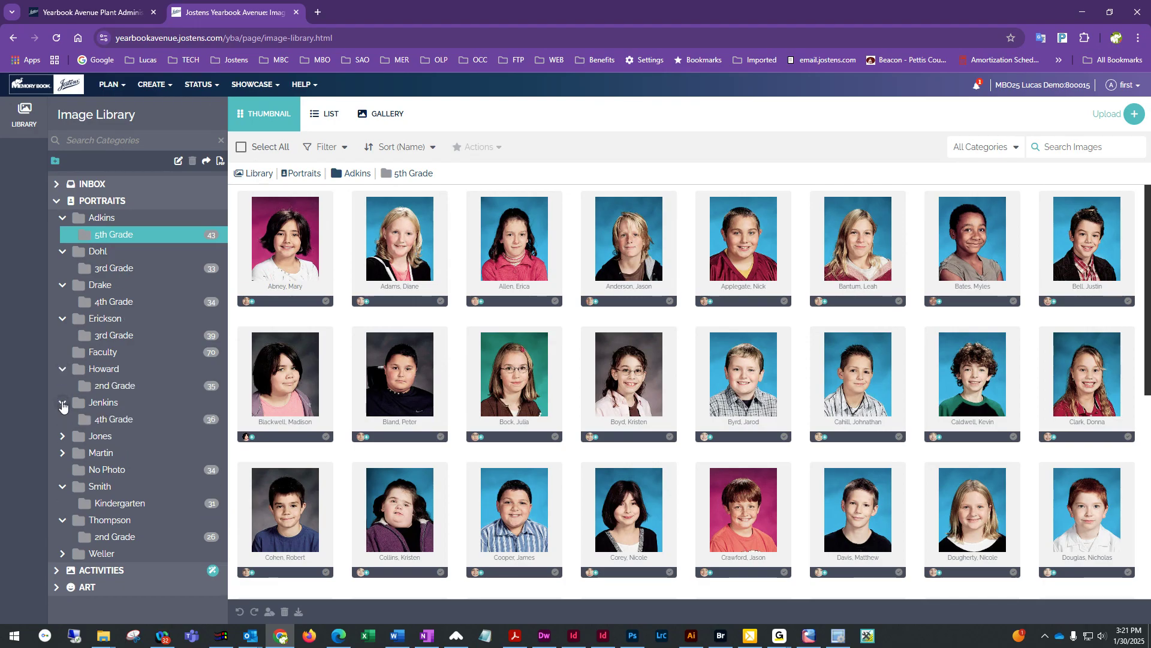
pyautogui.click(63, 437)
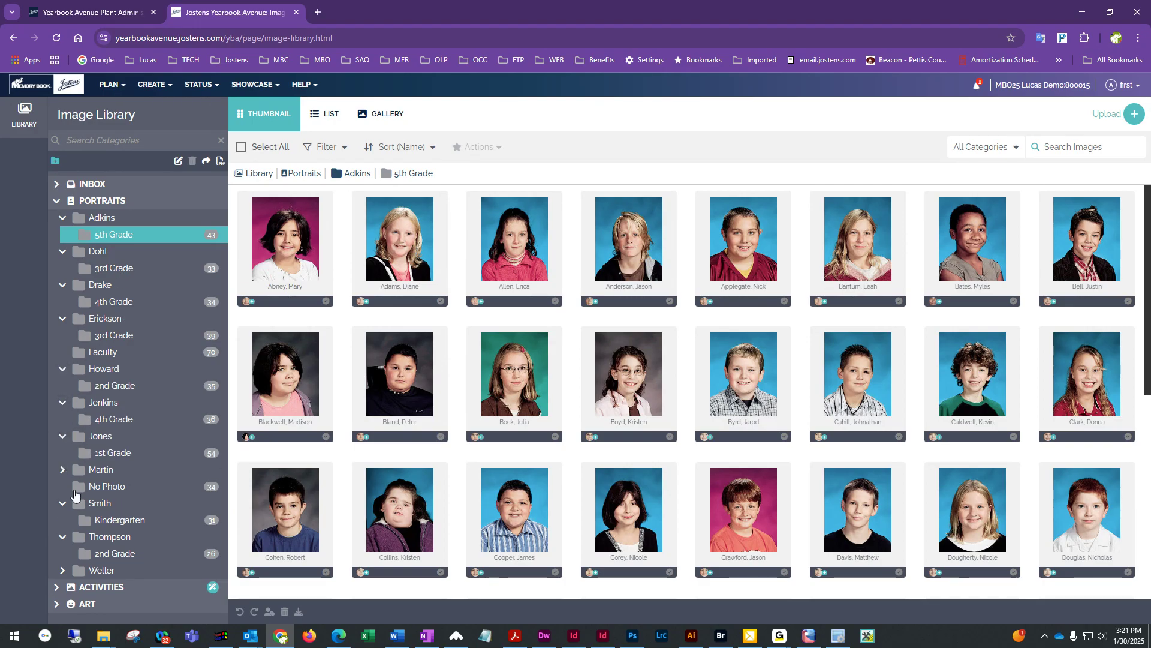
pyautogui.click(62, 570)
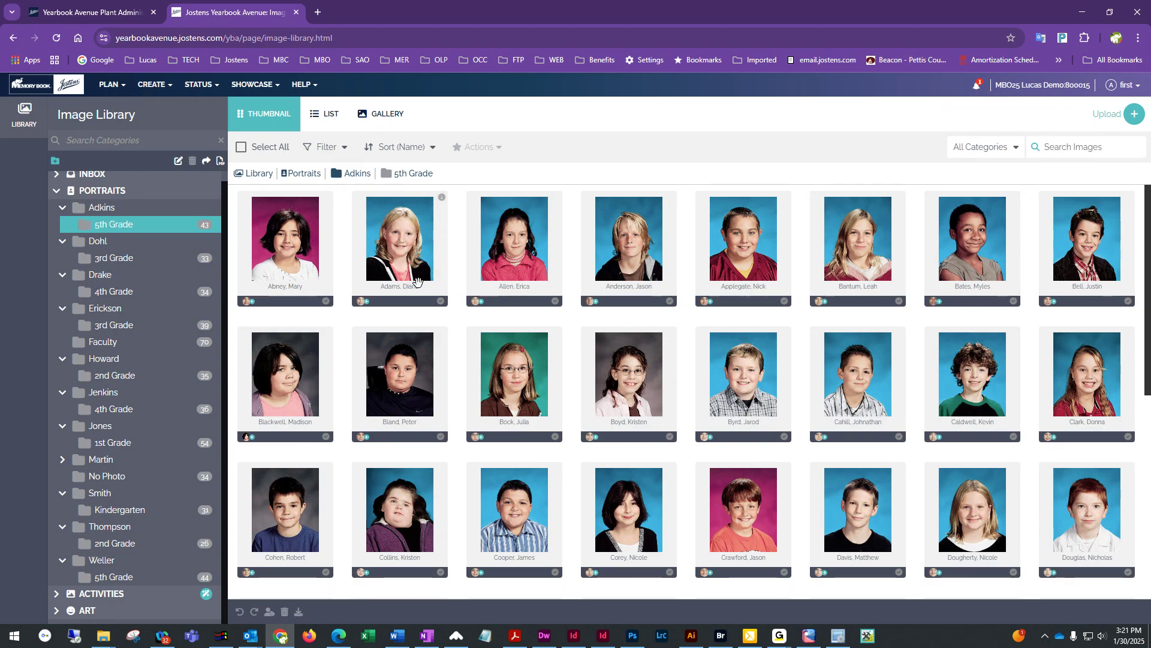
pyautogui.moveTo(408, 251); pyautogui.dragTo(117, 577)
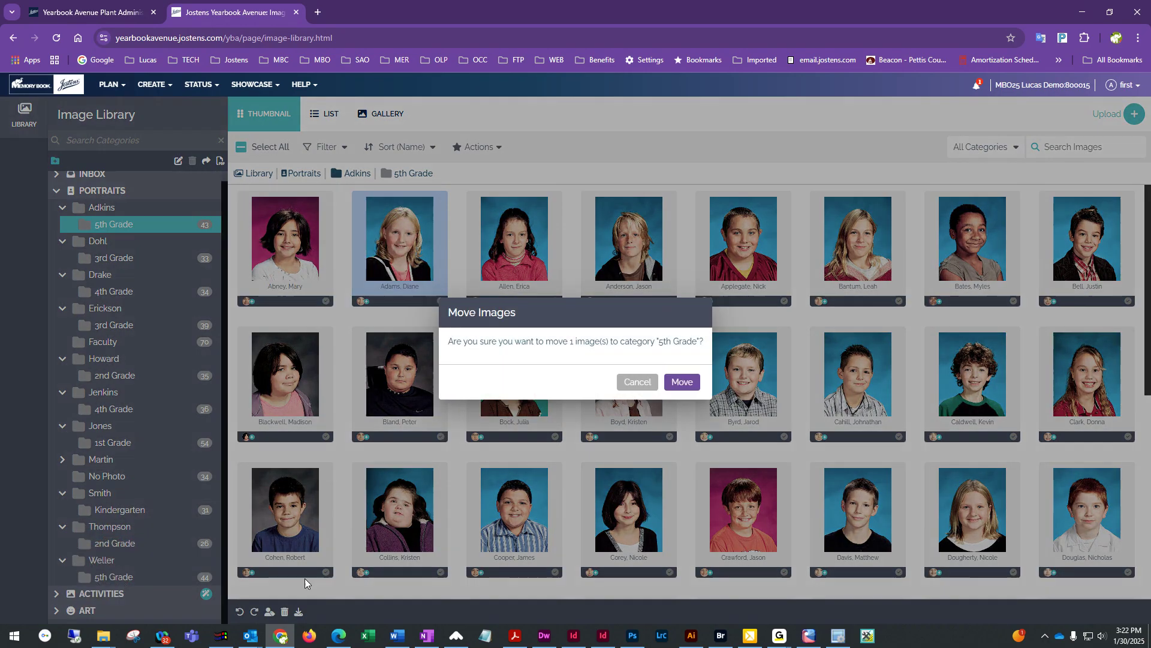
pyautogui.click(687, 383)
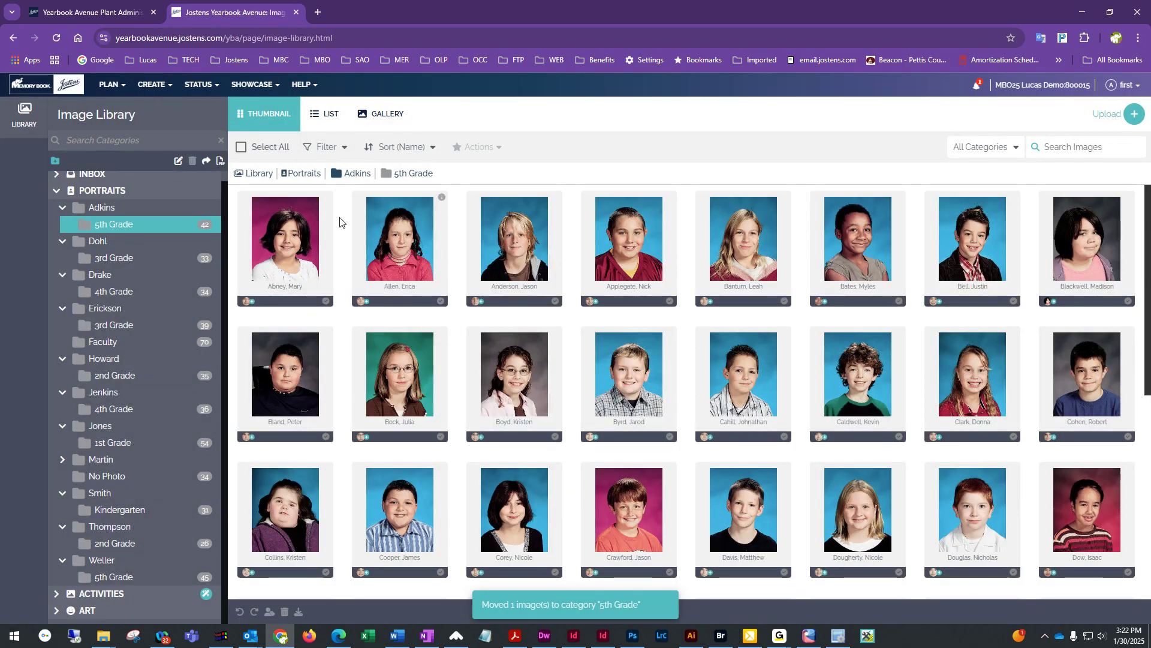
# Move the first portrait in the last teacher's 5th Grade folder back to the first teacher's 5th Grade folder
pyautogui.click(113, 577)
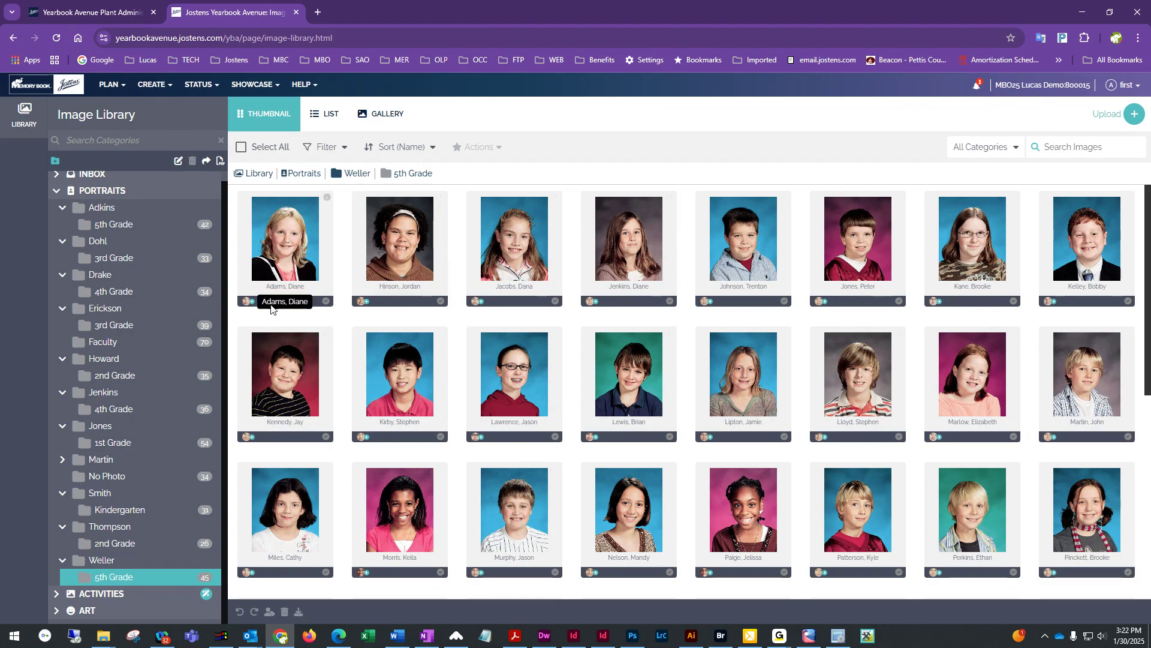
pyautogui.moveTo(291, 251); pyautogui.dragTo(114, 224)
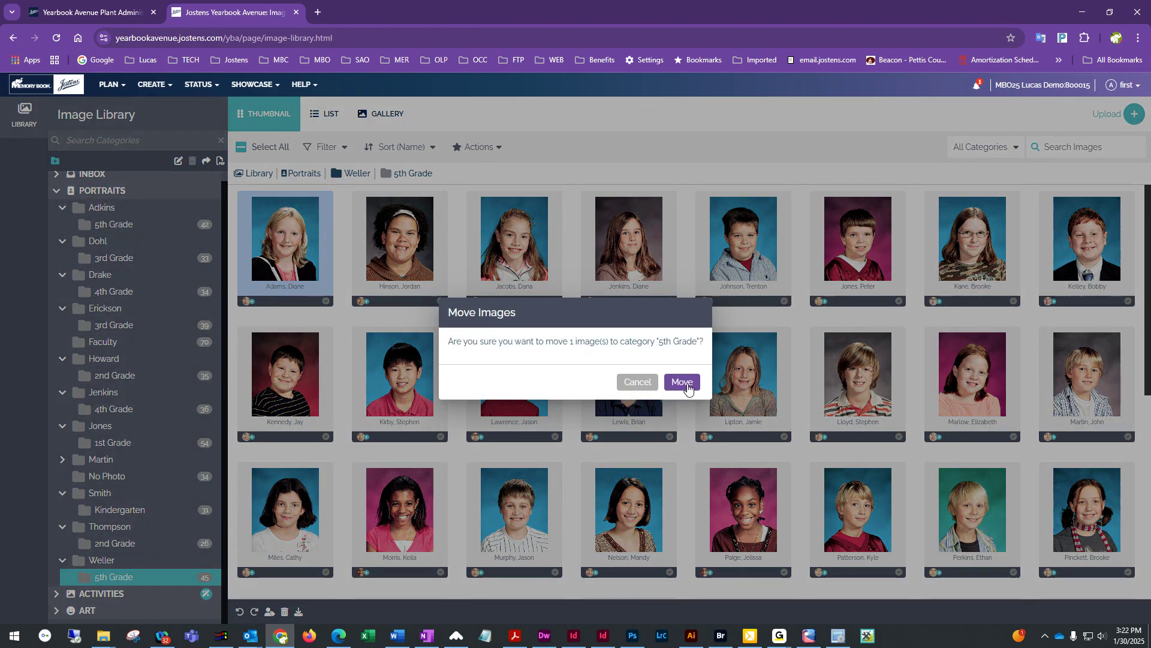
pyautogui.click(681, 385)
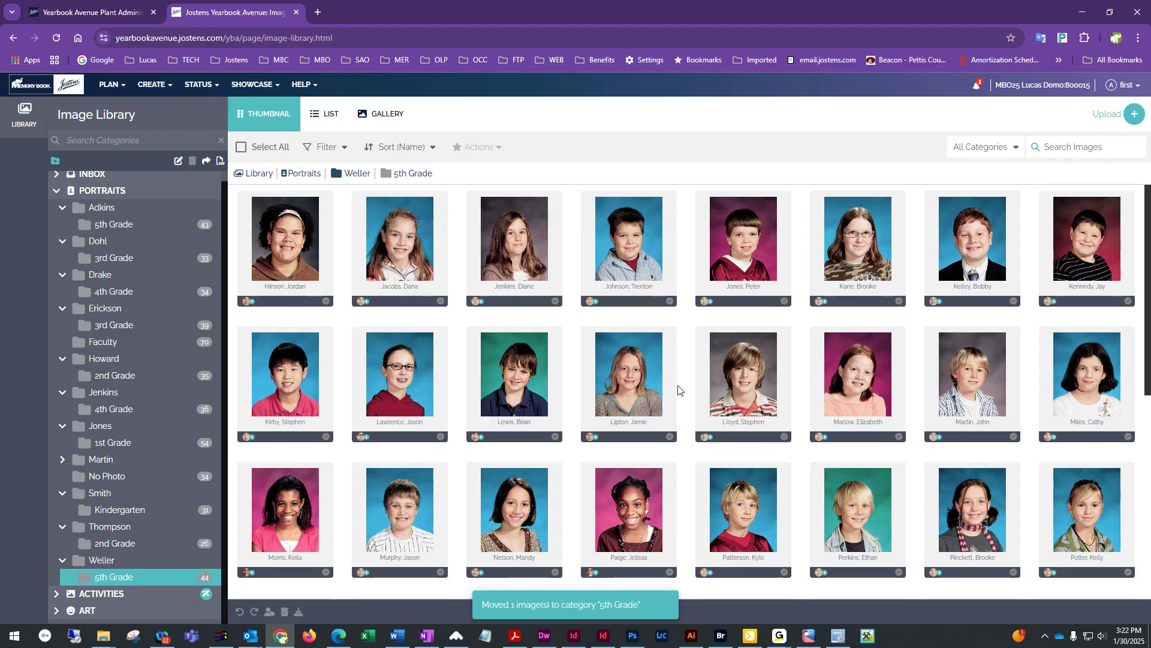
# Set the portrait type of the thumbs-up portrait in the first teacher's 5th Grade folder to Teacher
pyautogui.click(102, 225)
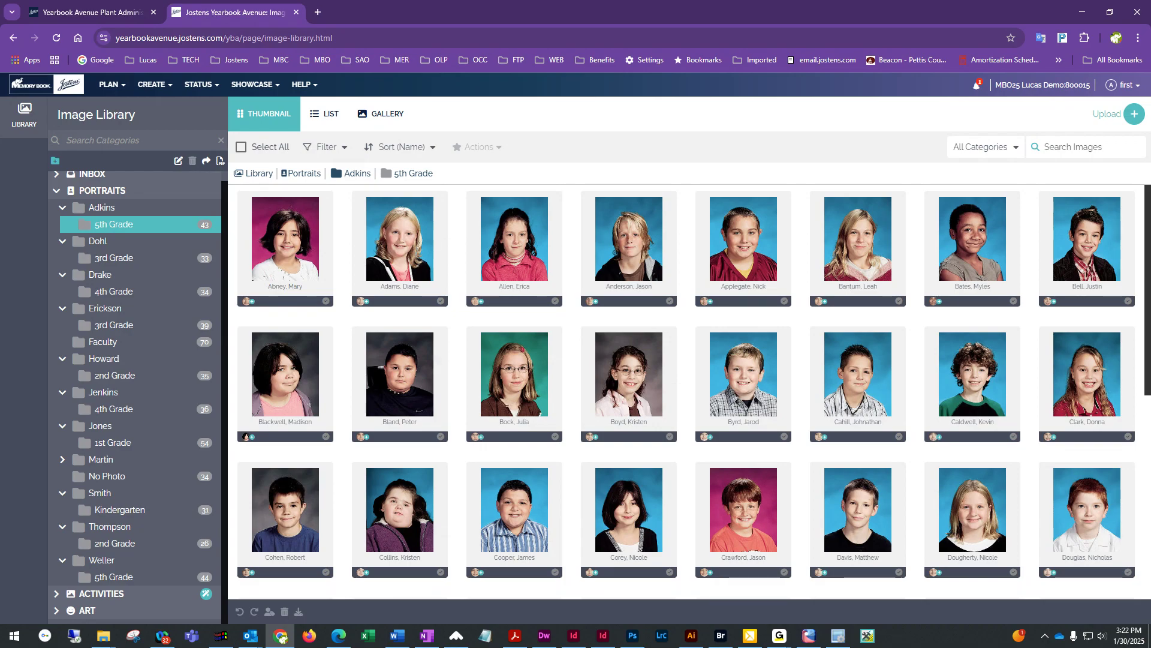
pyautogui.scroll(-6, 573, 398)
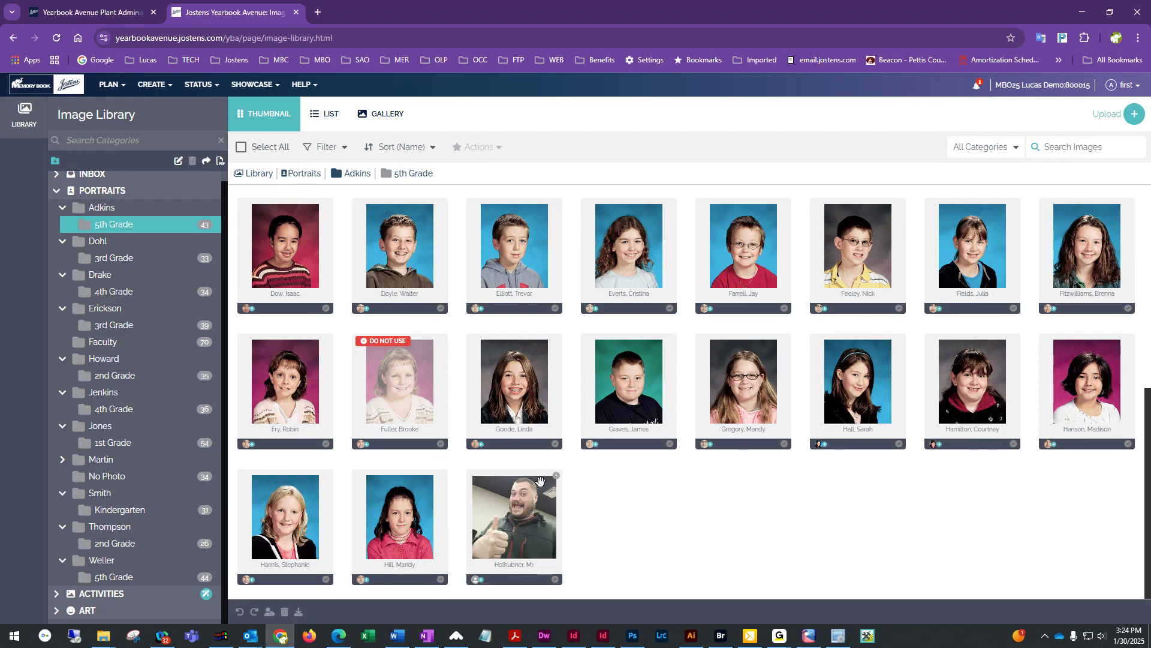
pyautogui.doubleClick(543, 505)
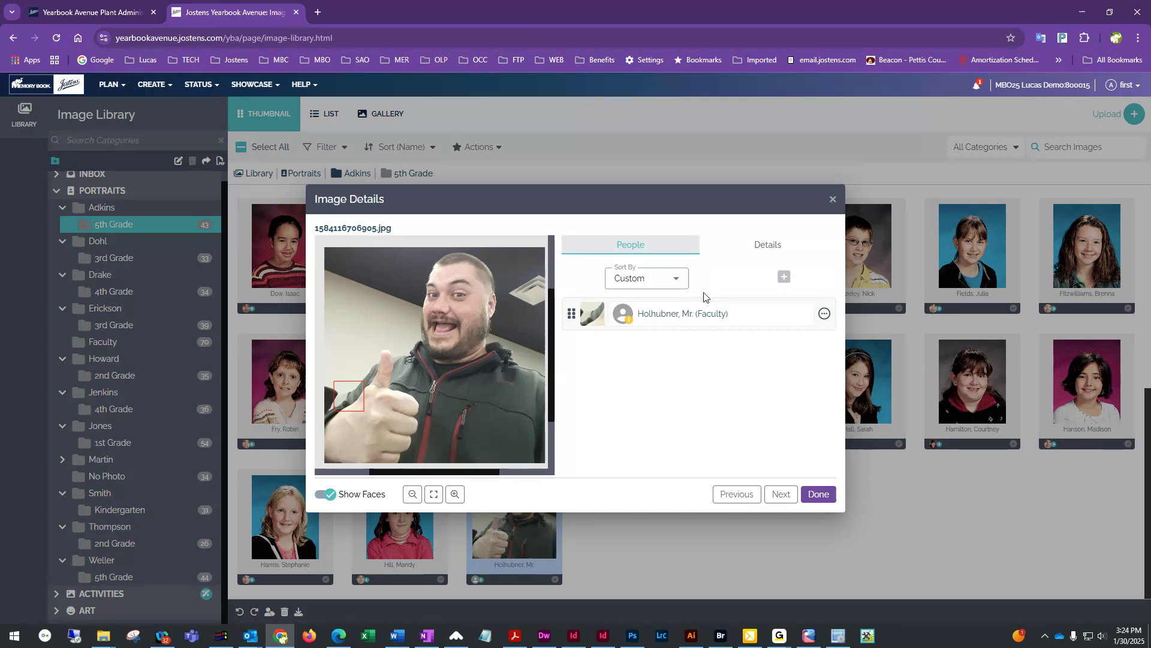
pyautogui.click(775, 249)
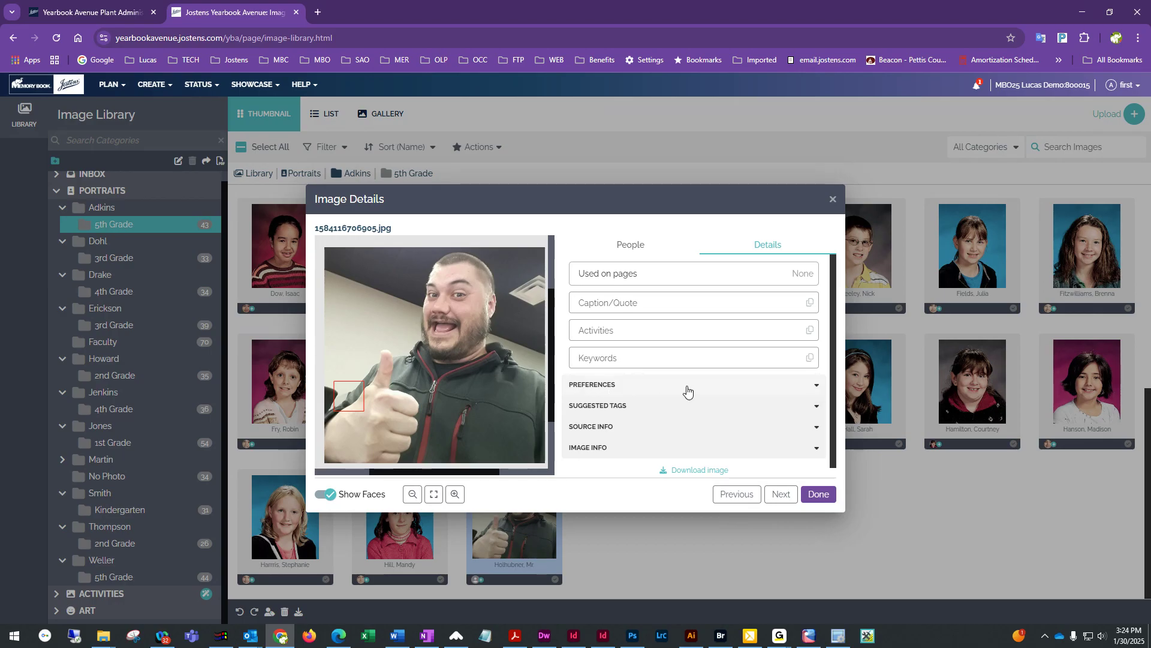
pyautogui.click(634, 388)
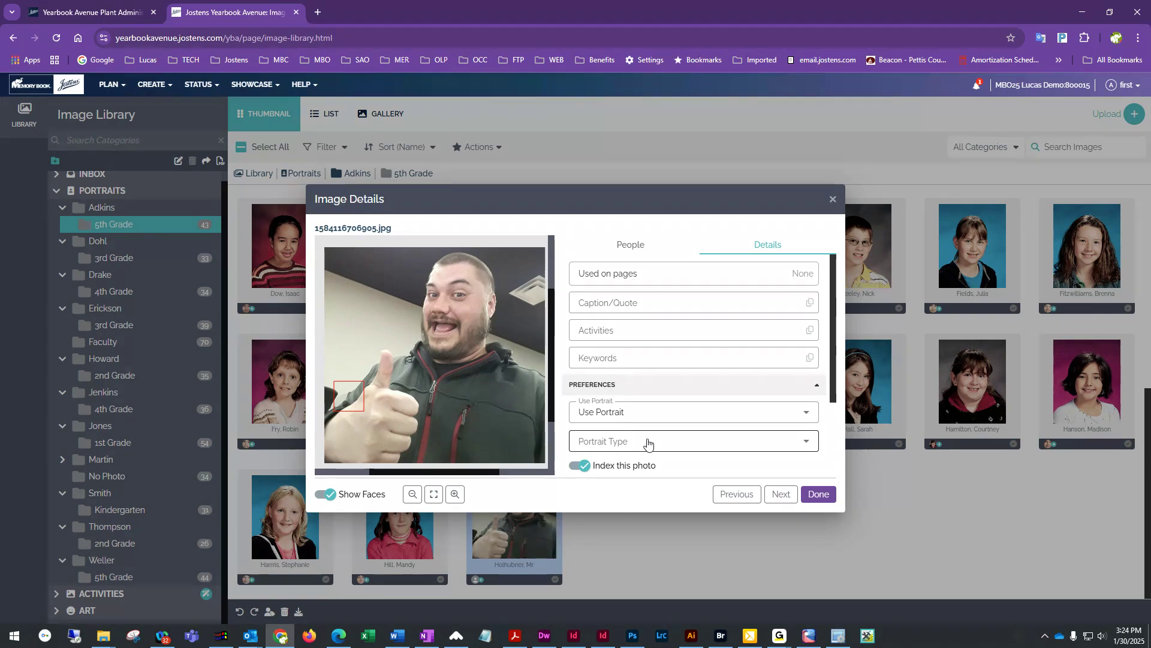
pyautogui.scroll(-2, 648, 443)
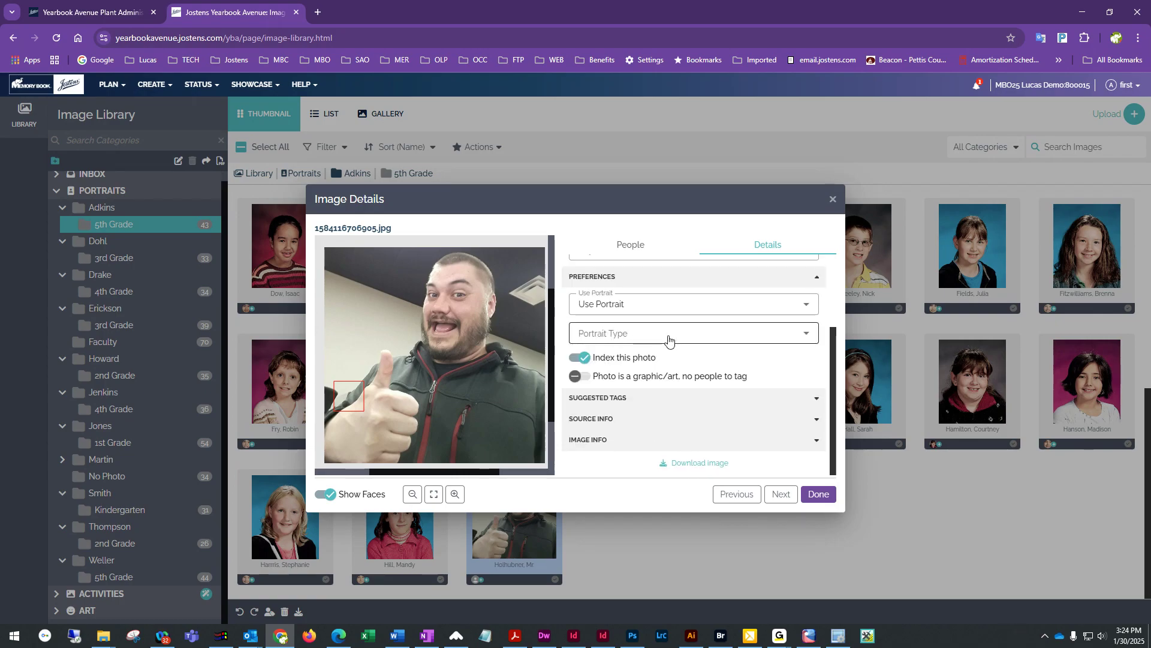
pyautogui.click(651, 334)
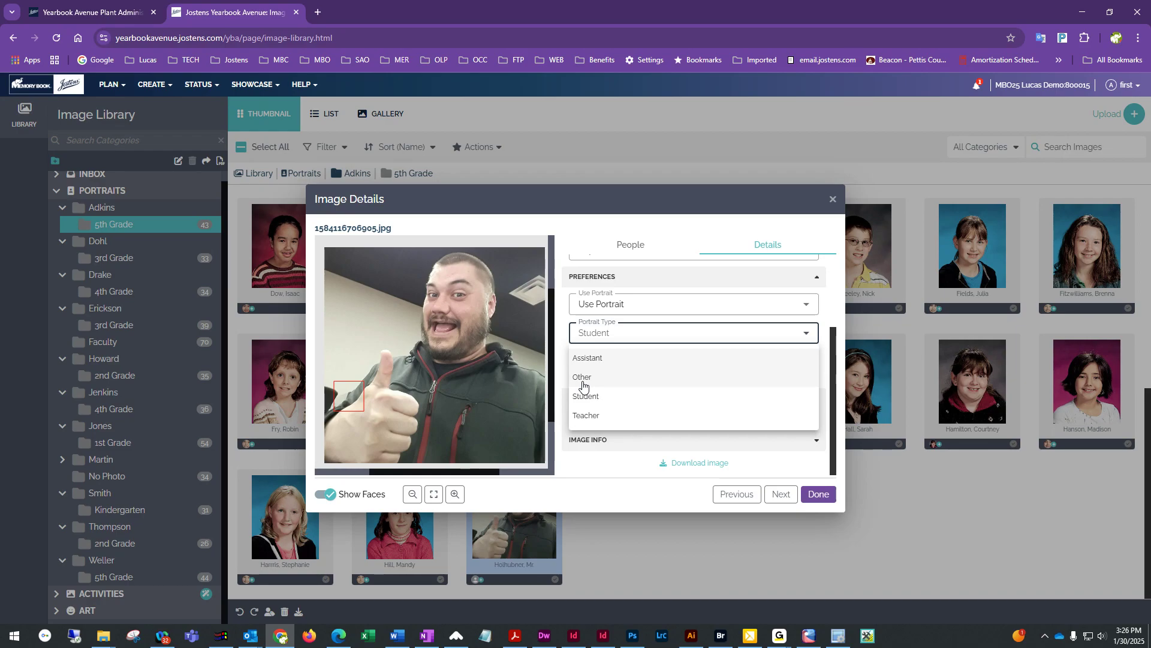
pyautogui.click(588, 415)
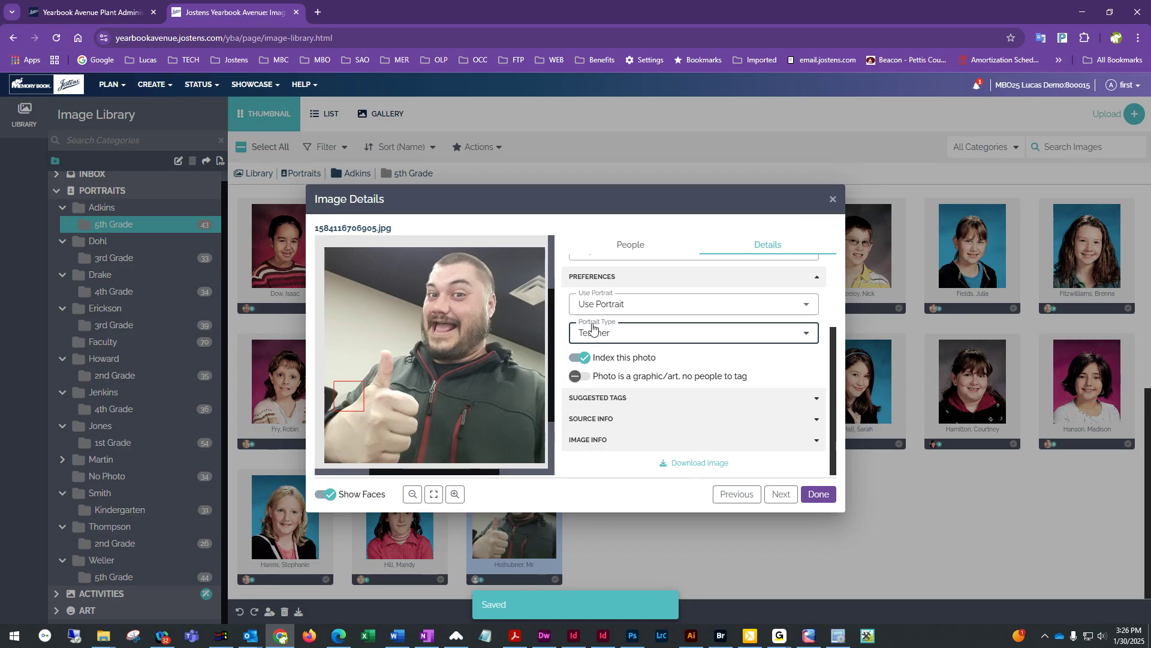
pyautogui.click(823, 496)
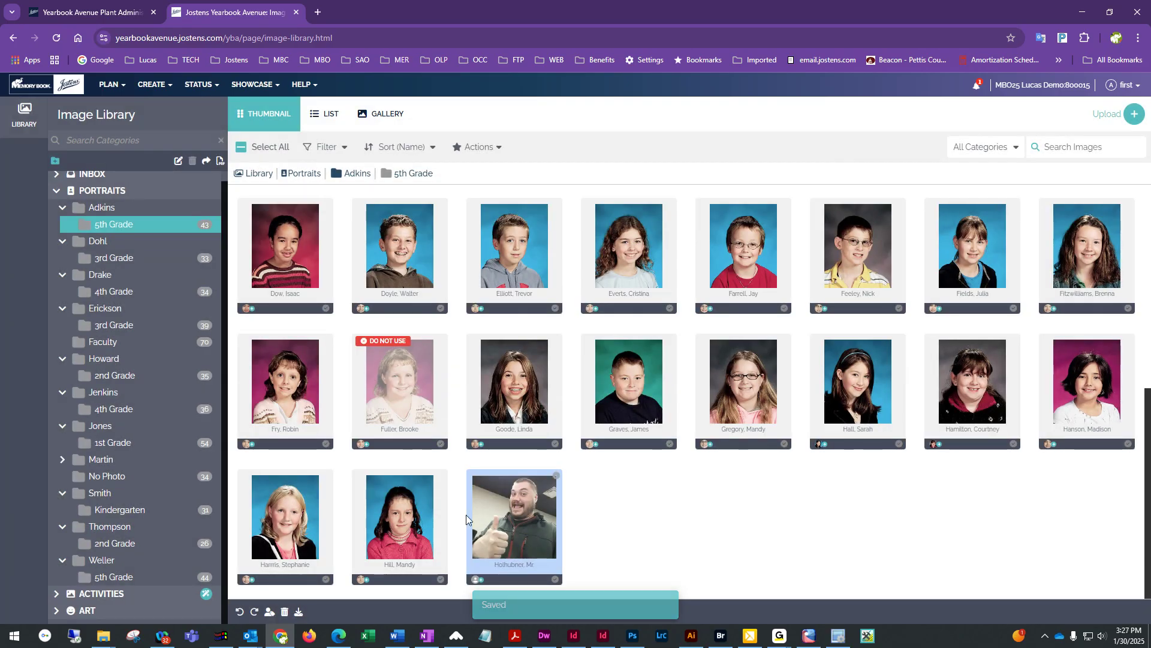
pyautogui.click(631, 509)
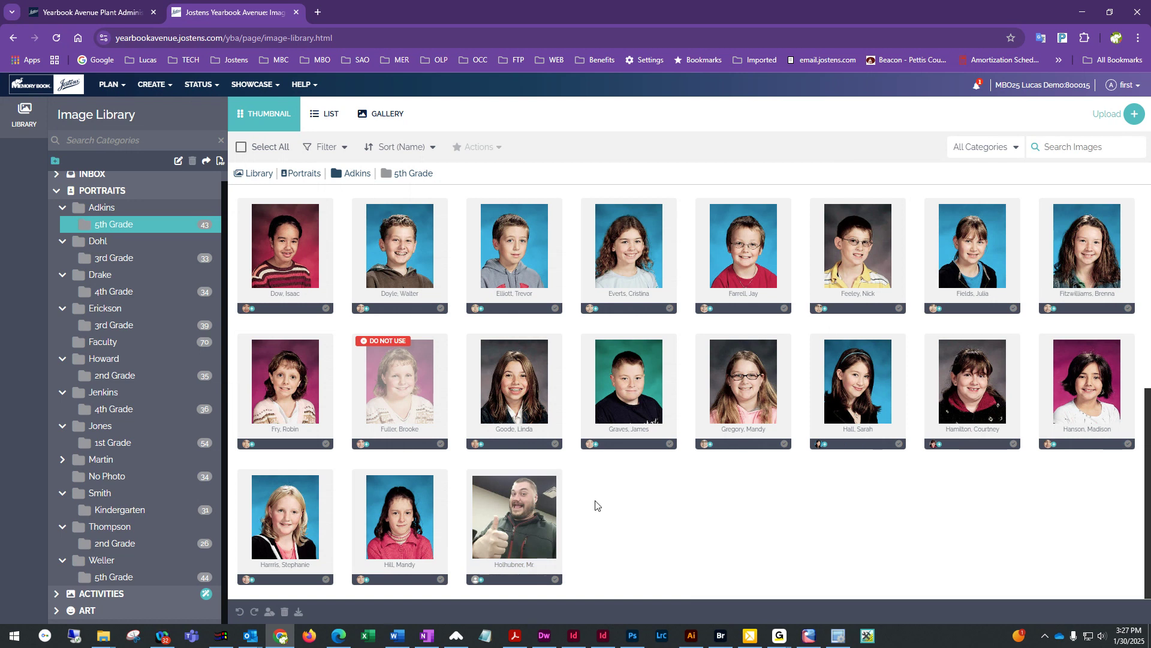
# Look through the portraits in the first teacher's 5th Grade folder to check the teacher portrait's place in the order
pyautogui.scroll(3, 672, 514)
pyautogui.scroll(-3, 680, 516)
pyautogui.scroll(8, 515, 351)
pyautogui.scroll(2, 516, 350)
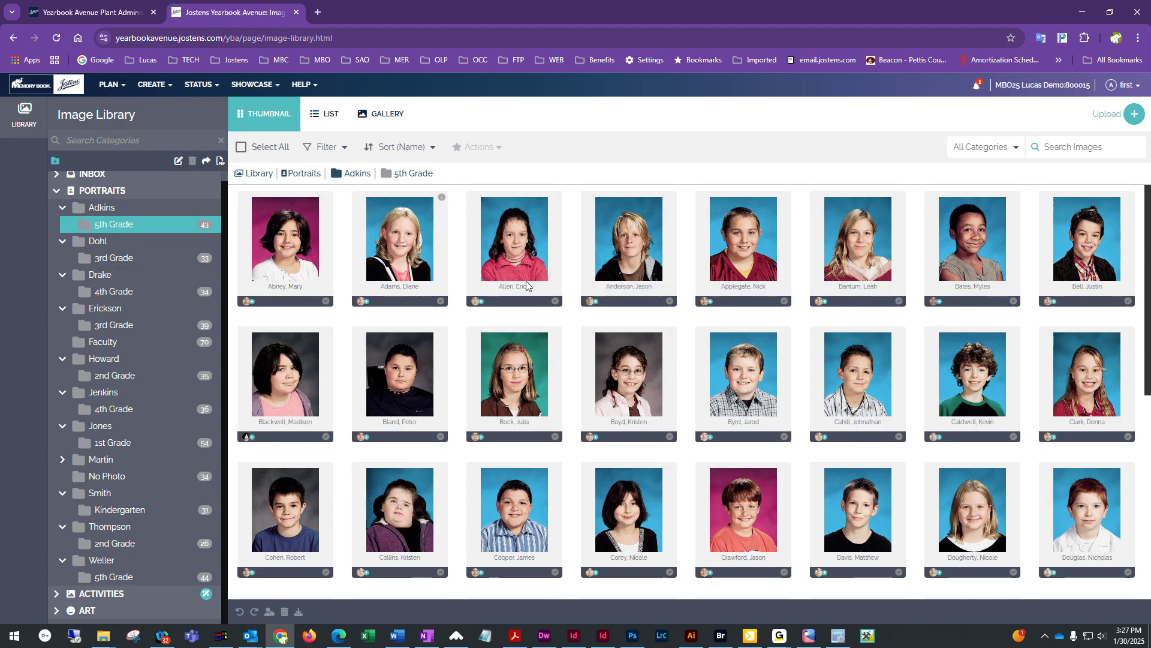
pyautogui.scroll(-5, 445, 348)
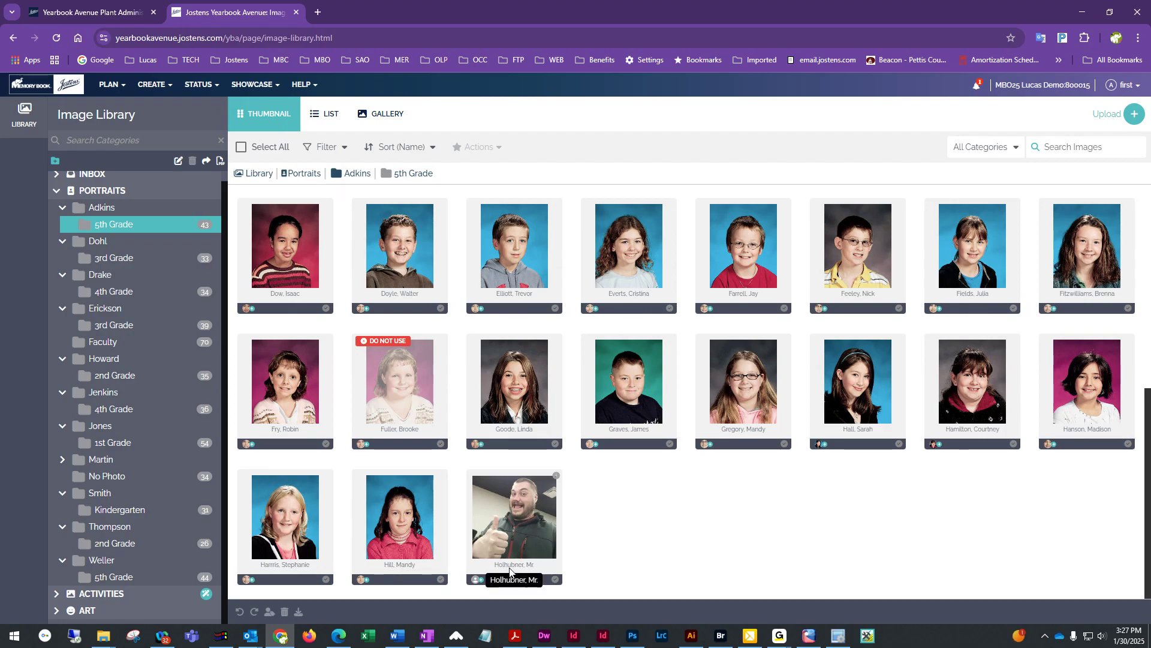
pyautogui.scroll(1, 694, 506)
pyautogui.scroll(5, 694, 509)
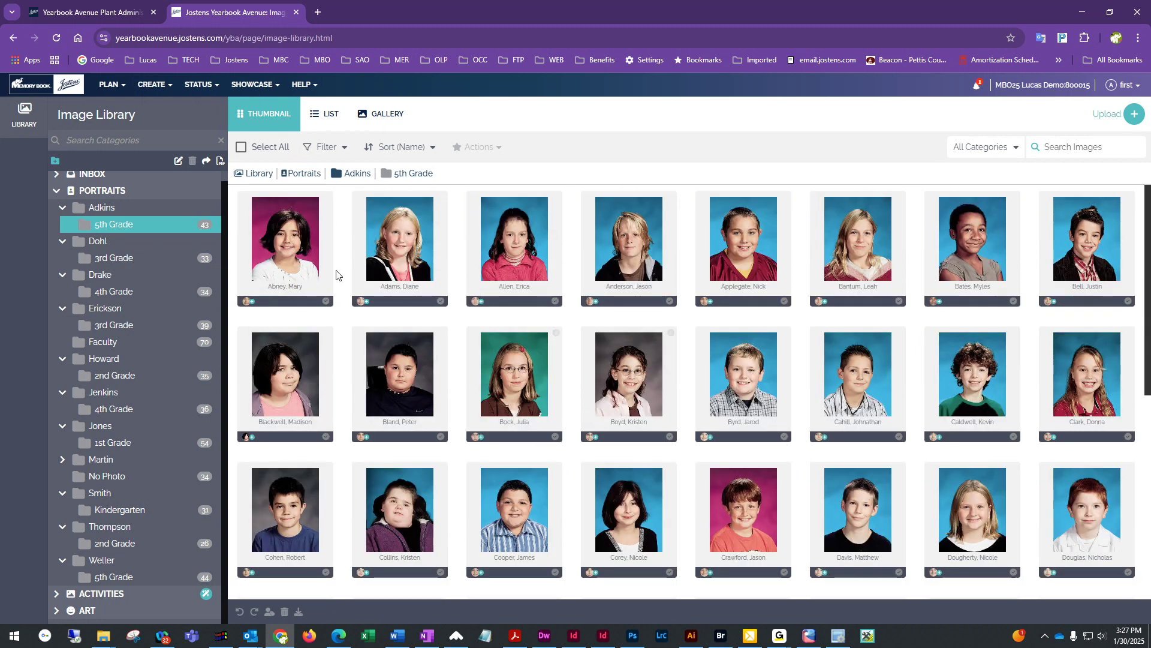
pyautogui.scroll(-5, 783, 392)
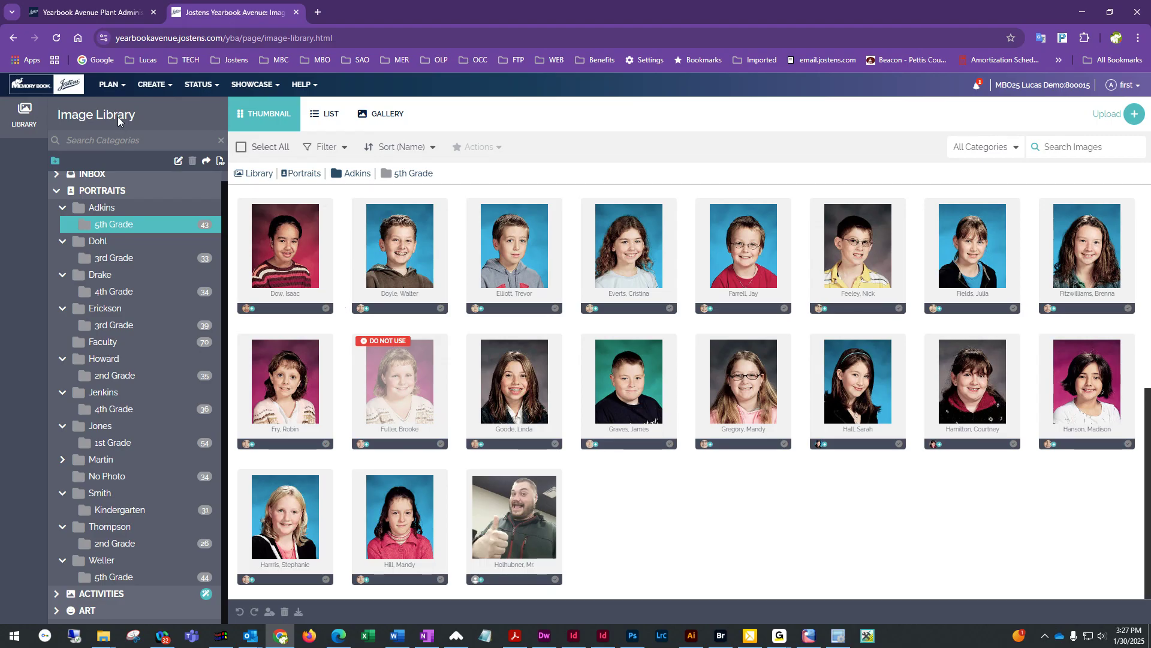
# Open the New Page Designer and list the All Portraits designs
pyautogui.click(154, 84)
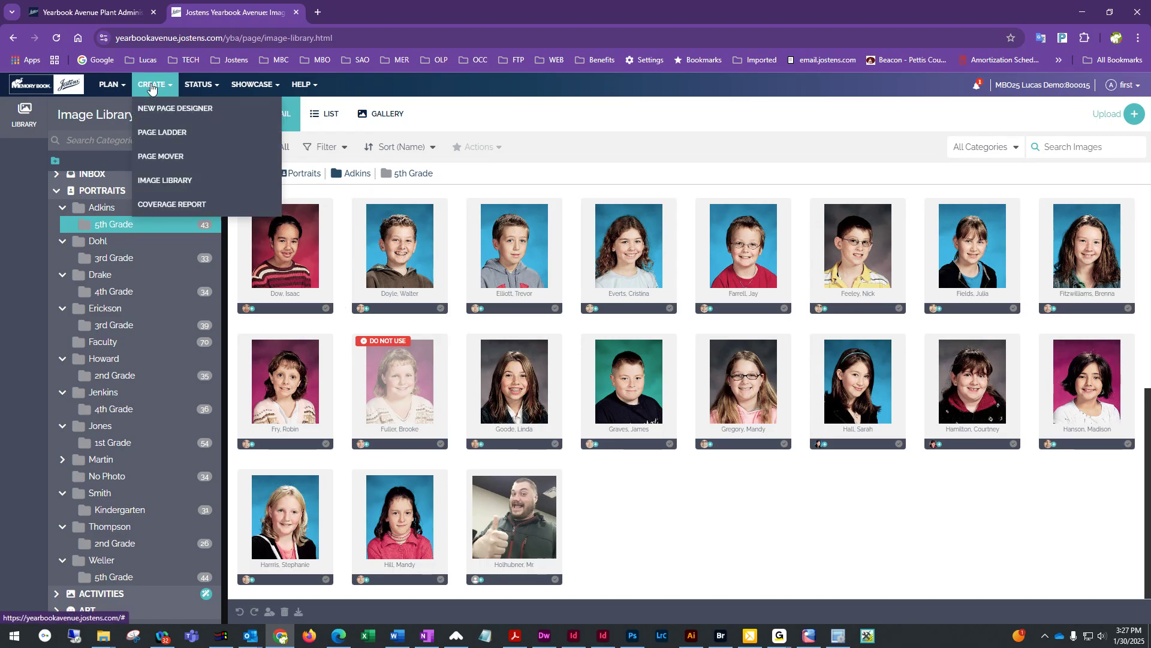
pyautogui.click(156, 107)
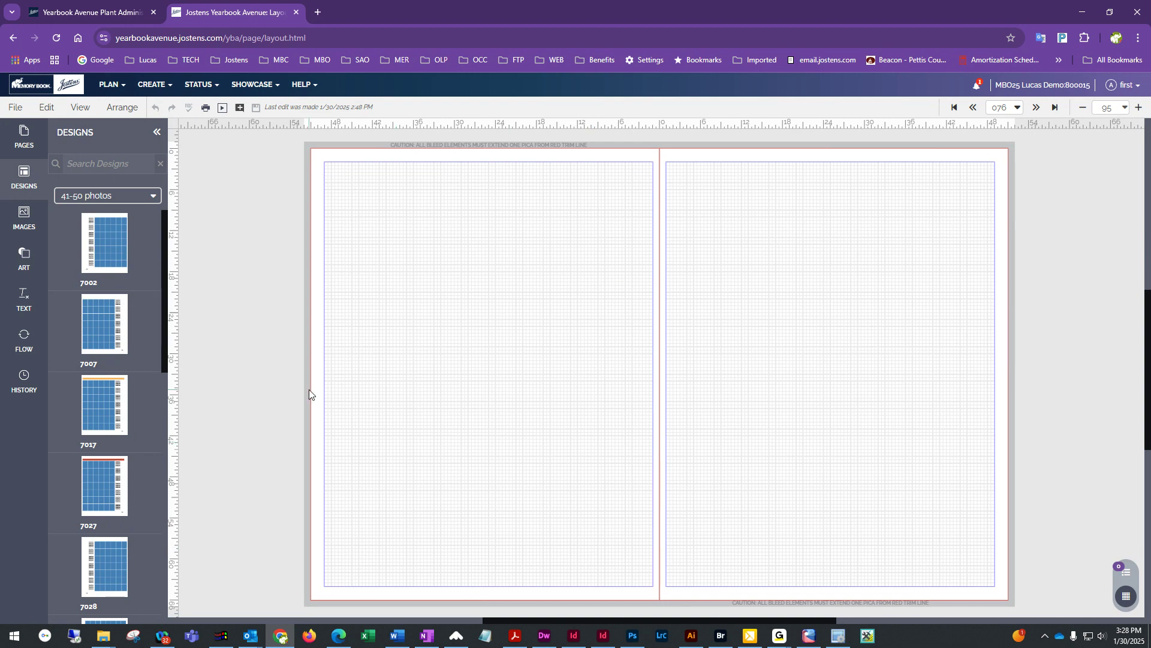
pyautogui.click(108, 195)
pyautogui.scroll(4, 135, 288)
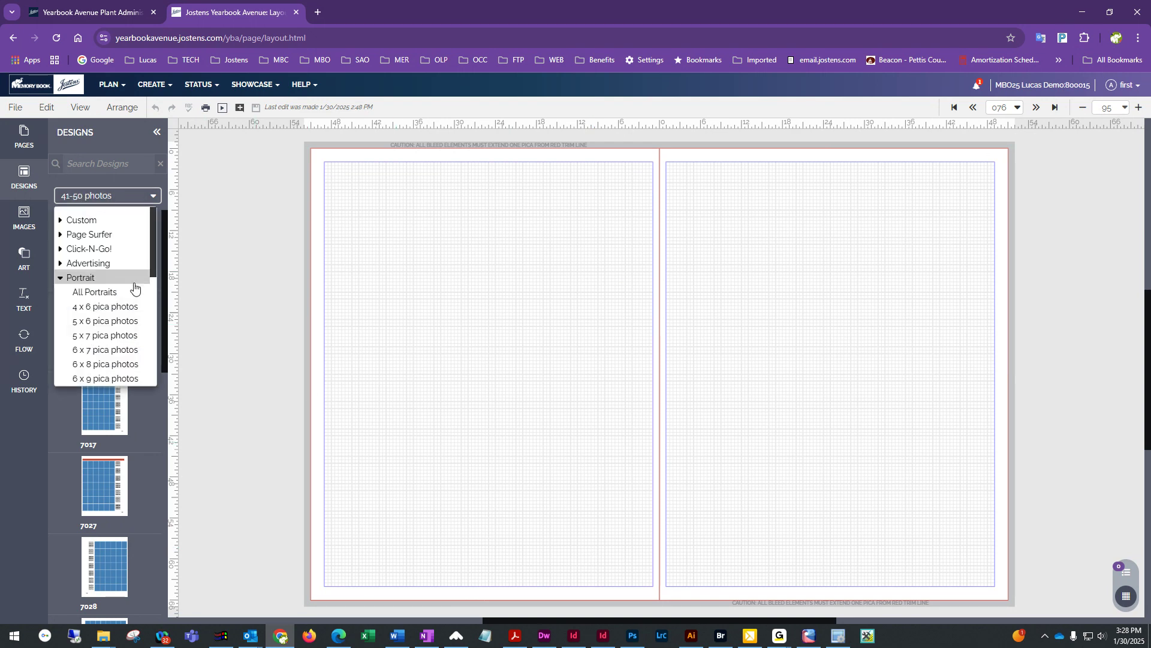
pyautogui.click(61, 278)
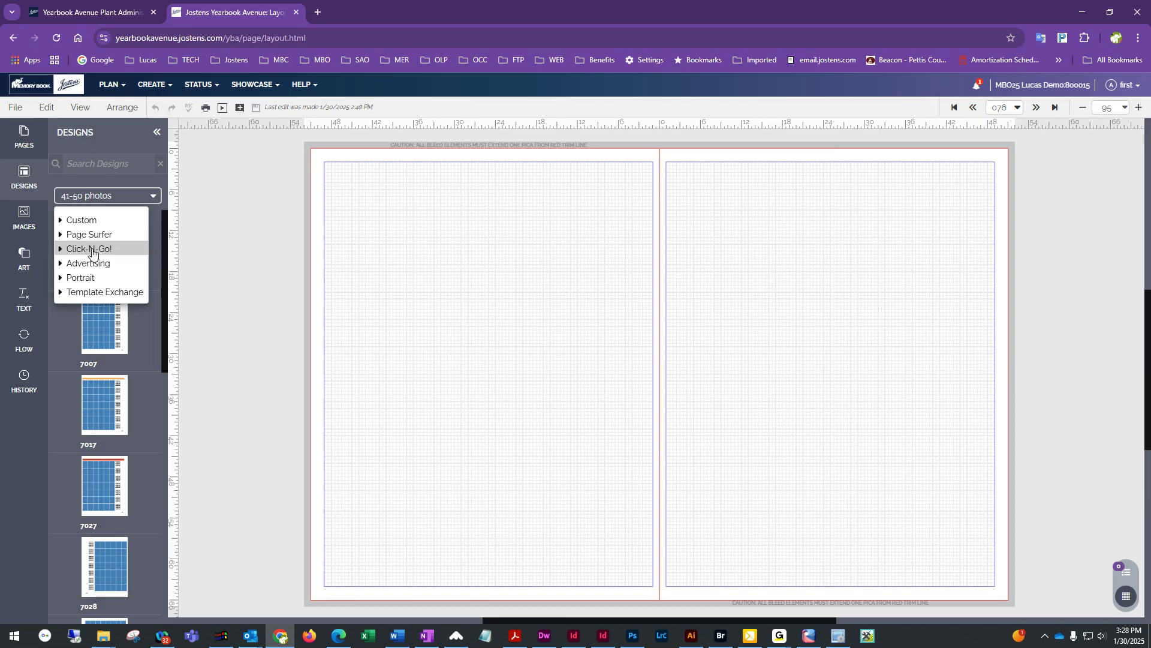
pyautogui.click(82, 279)
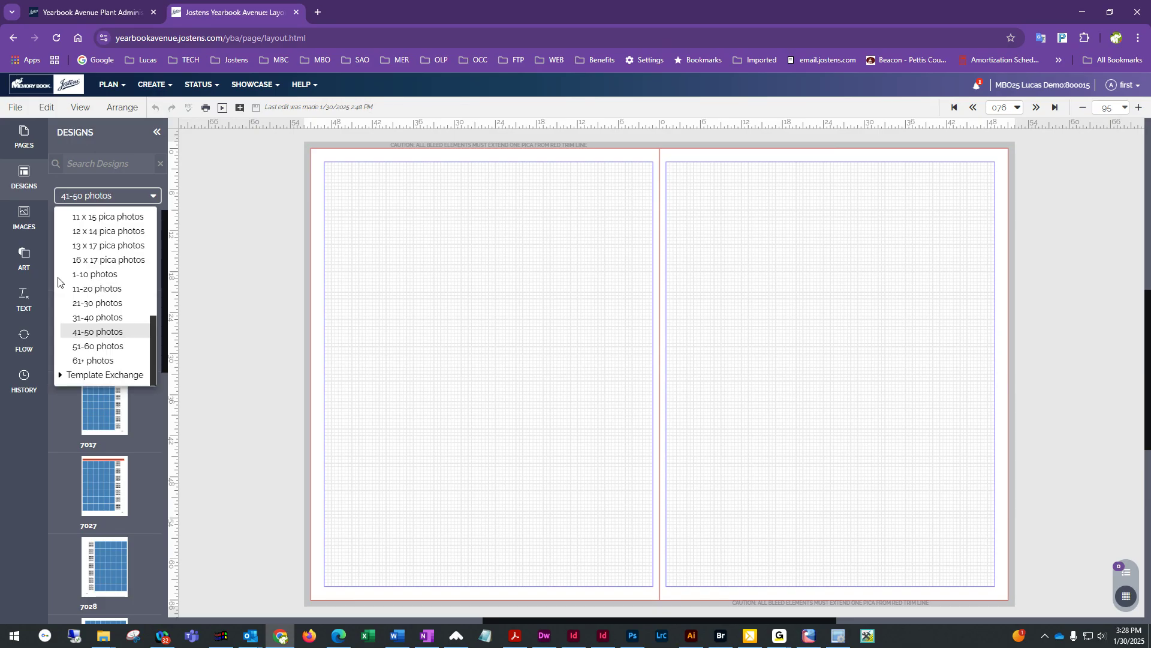
pyautogui.scroll(5, 78, 279)
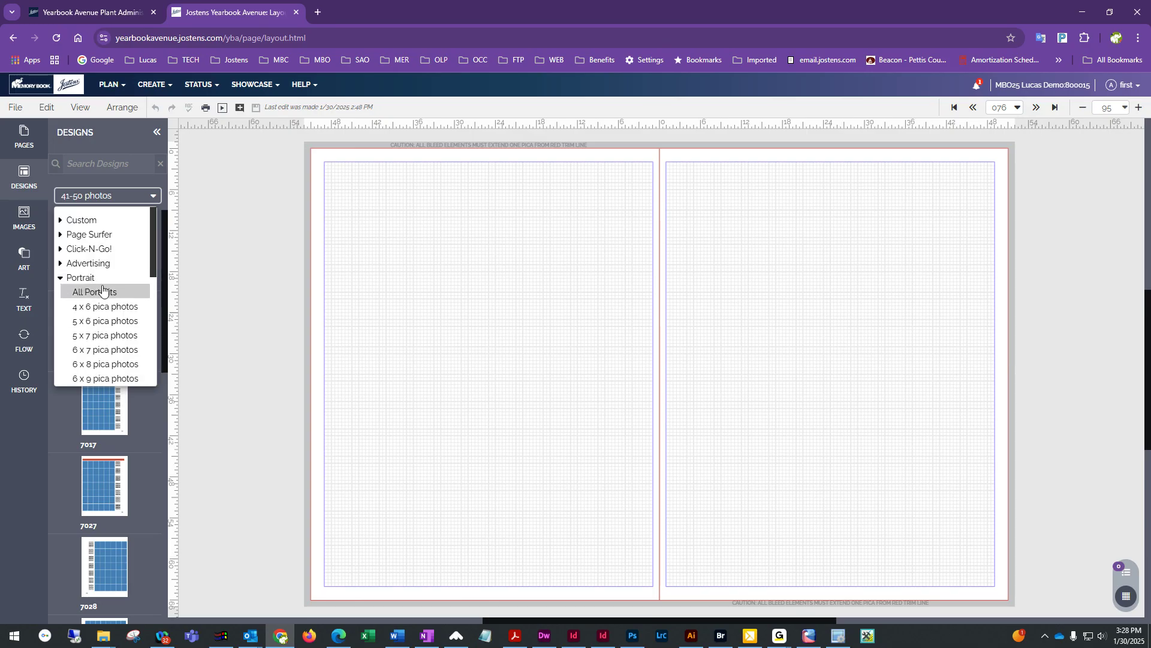
pyautogui.scroll(-2, 118, 303)
pyautogui.scroll(3, 116, 302)
pyautogui.click(92, 288)
pyautogui.scroll(-8, 141, 333)
pyautogui.scroll(8, 141, 333)
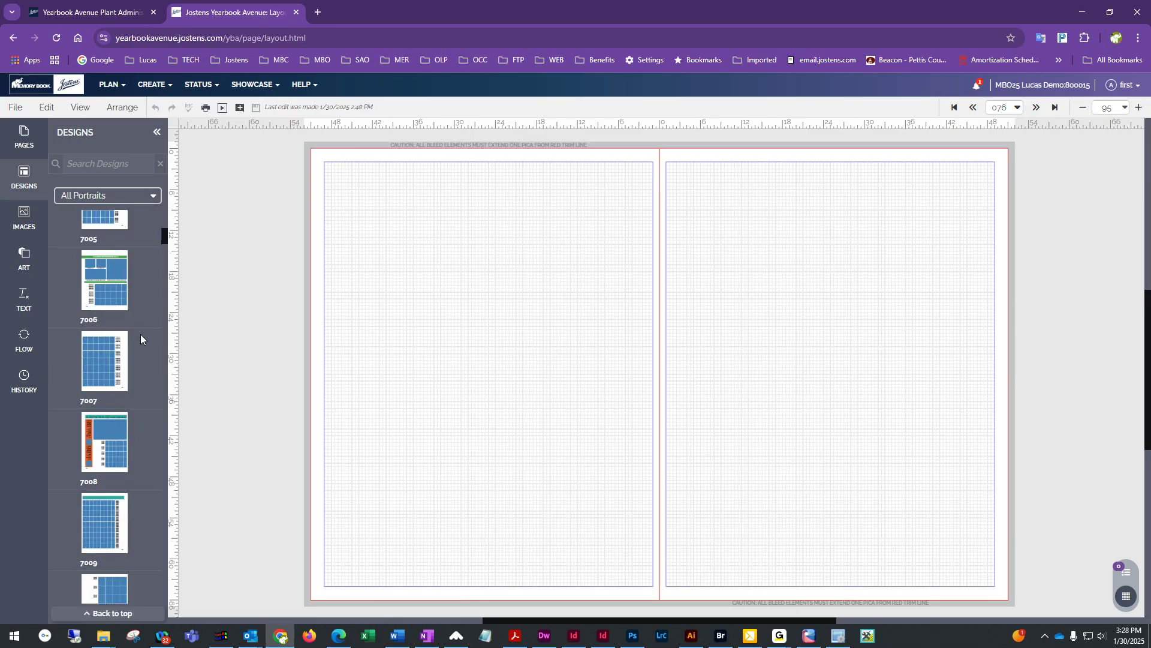
# Limit the designs to 4 x 6 pica photos and apply design 7009 to blank page 77
pyautogui.click(128, 196)
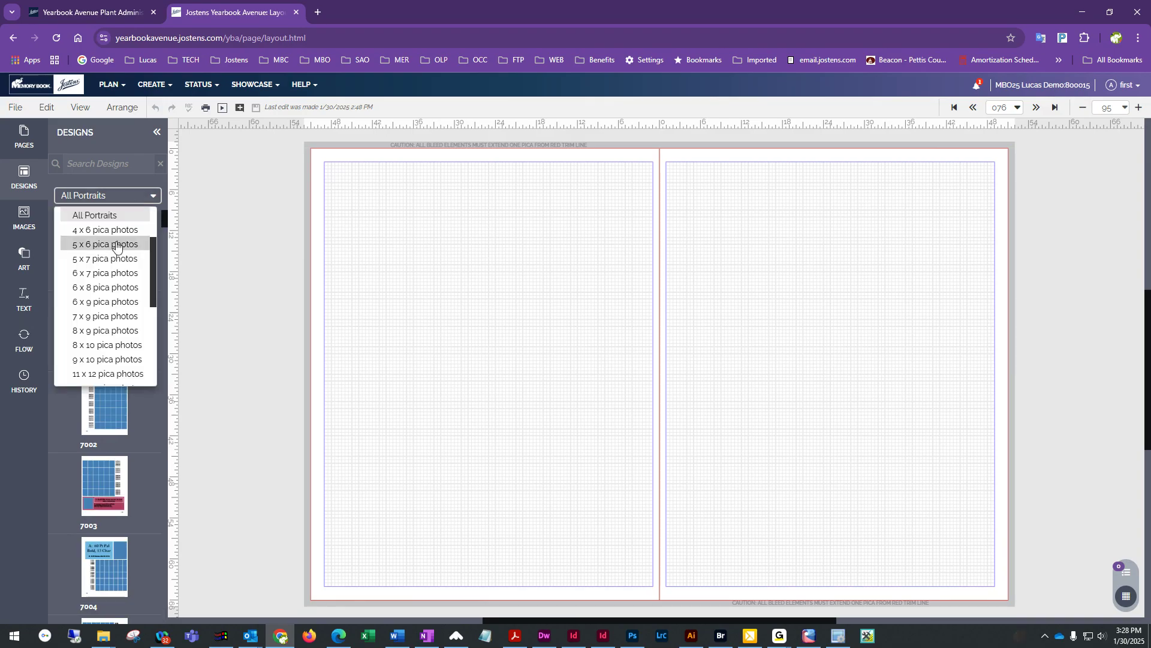
pyautogui.scroll(2, 103, 244)
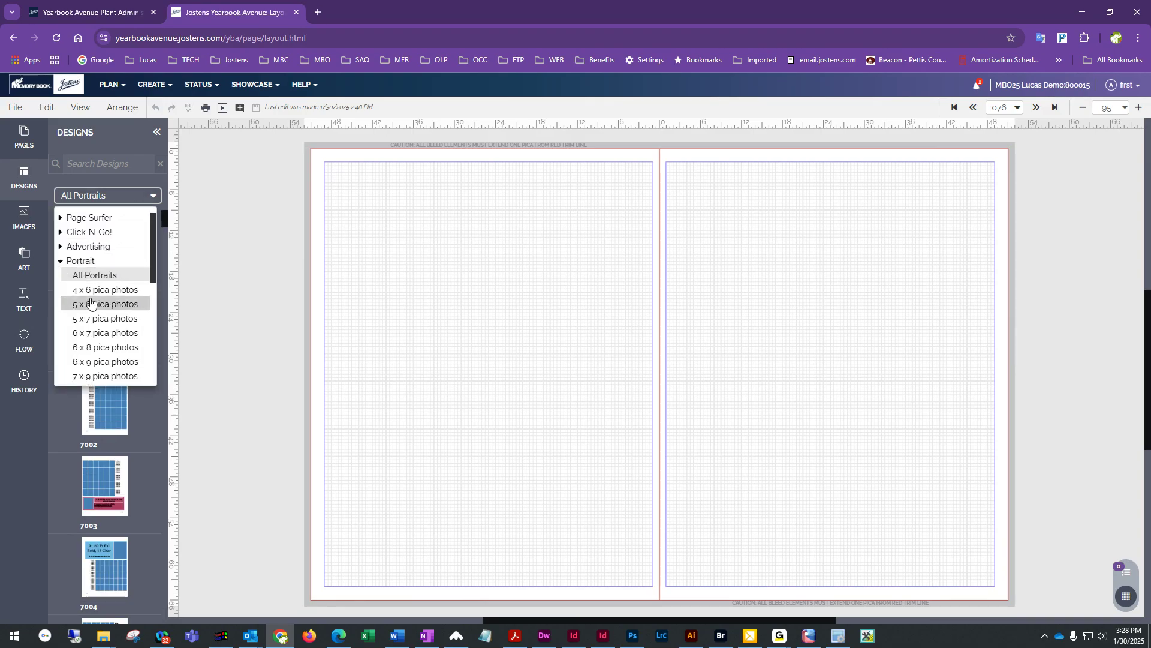
pyautogui.scroll(-2, 91, 353)
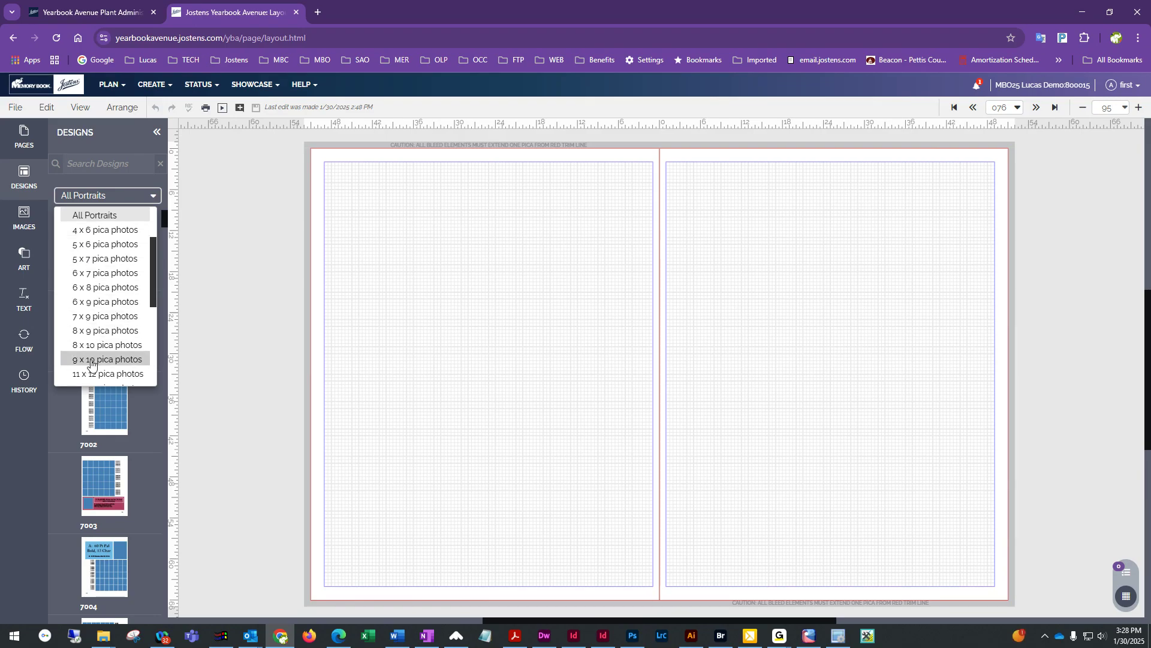
pyautogui.click(77, 233)
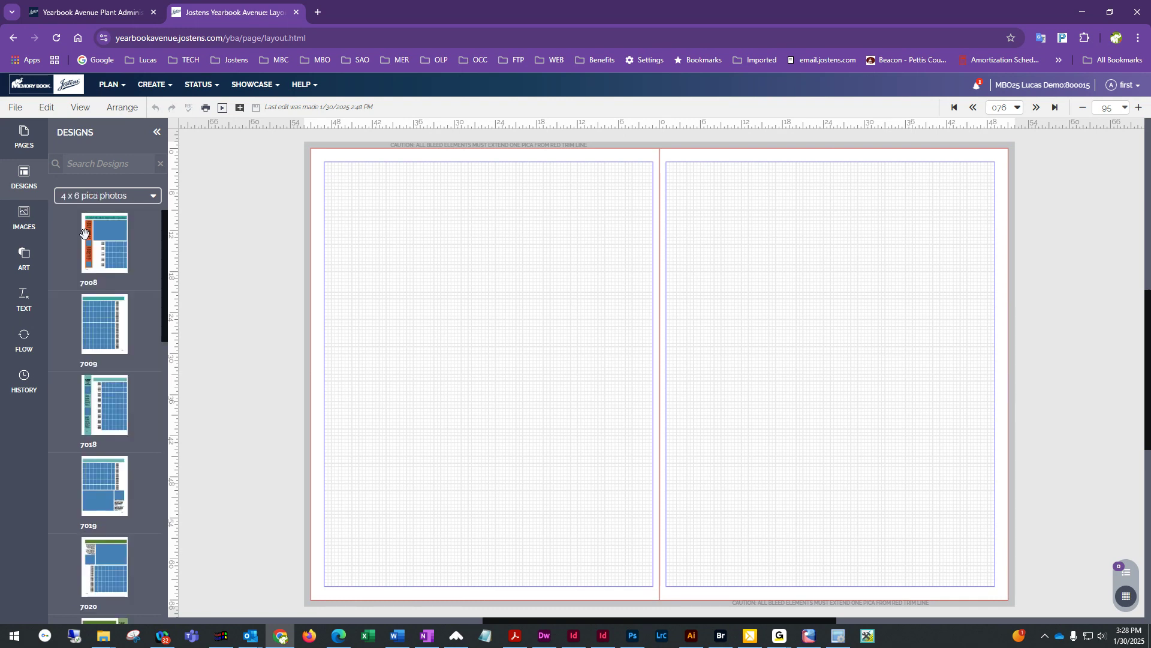
pyautogui.moveTo(102, 329); pyautogui.dragTo(793, 336)
pyautogui.click(675, 393)
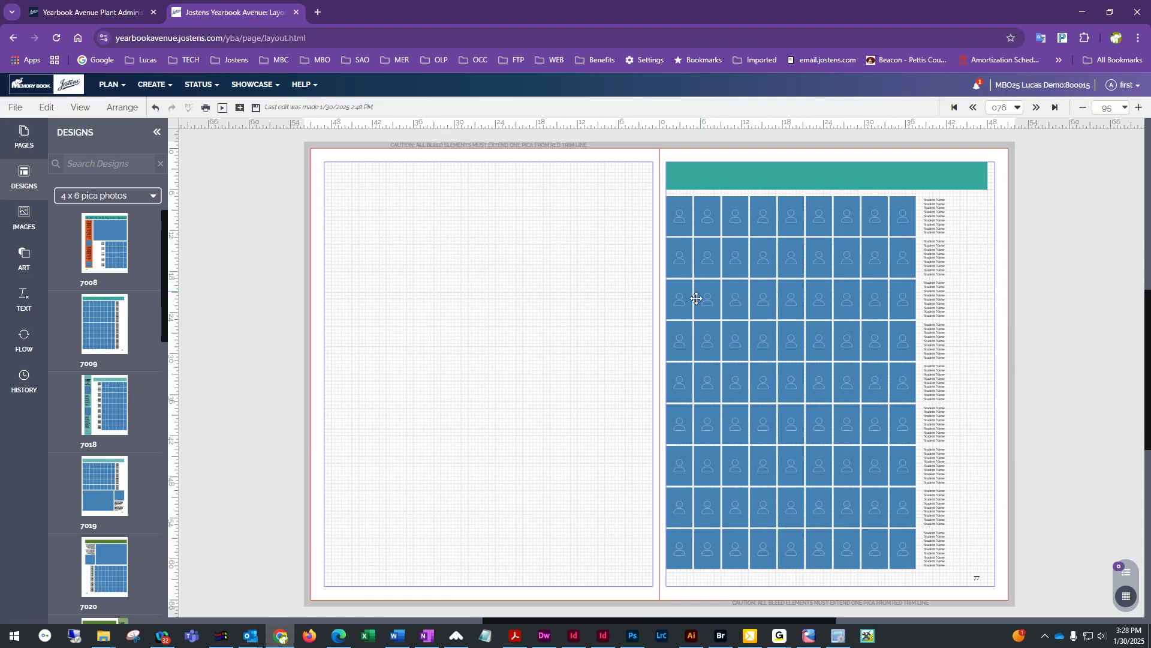
# Apply portrait design 7018 to both pages 76 and 77, retaining the existing content
pyautogui.moveTo(79, 422); pyautogui.dragTo(598, 271)
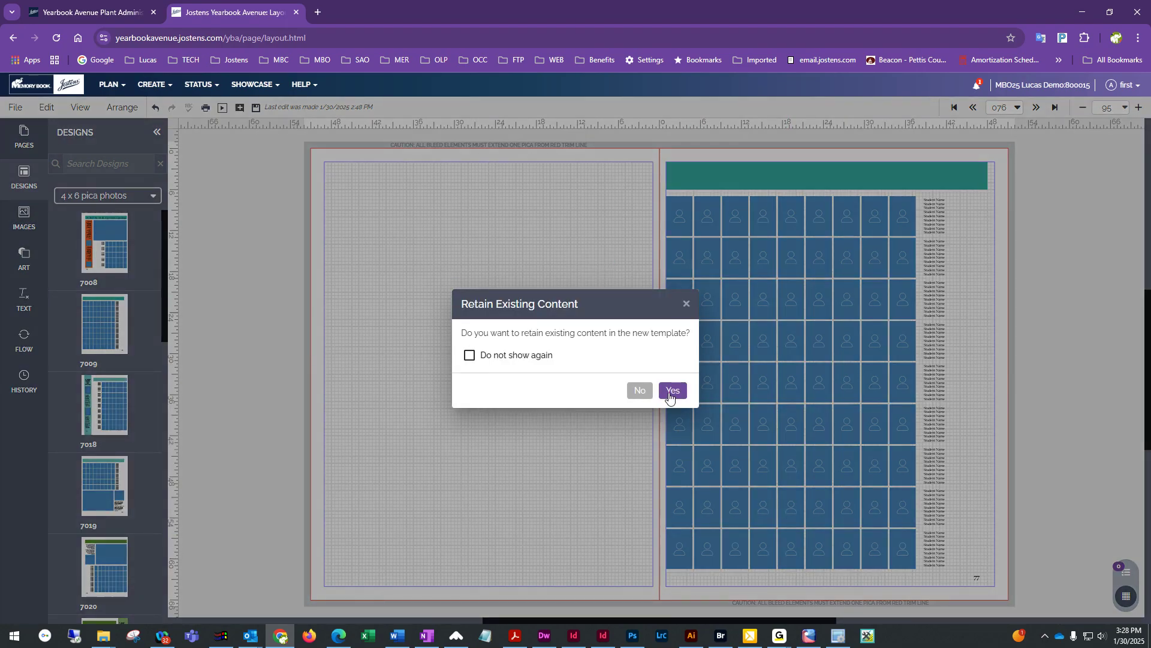
pyautogui.click(671, 391)
pyautogui.moveTo(829, 292); pyautogui.dragTo(886, 301)
pyautogui.click(672, 391)
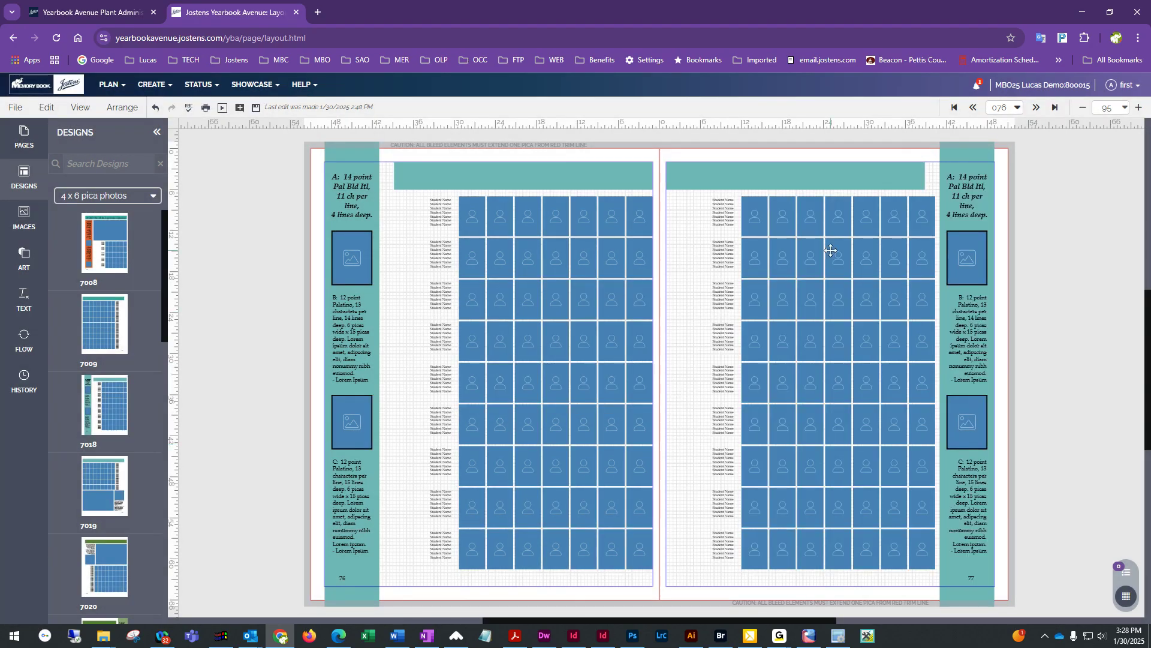
# Apply design 7019 to page 77 and the 6 x 8 pica design 7000 to page 76, retaining existing content
pyautogui.moveTo(100, 493); pyautogui.dragTo(822, 323)
pyautogui.click(673, 390)
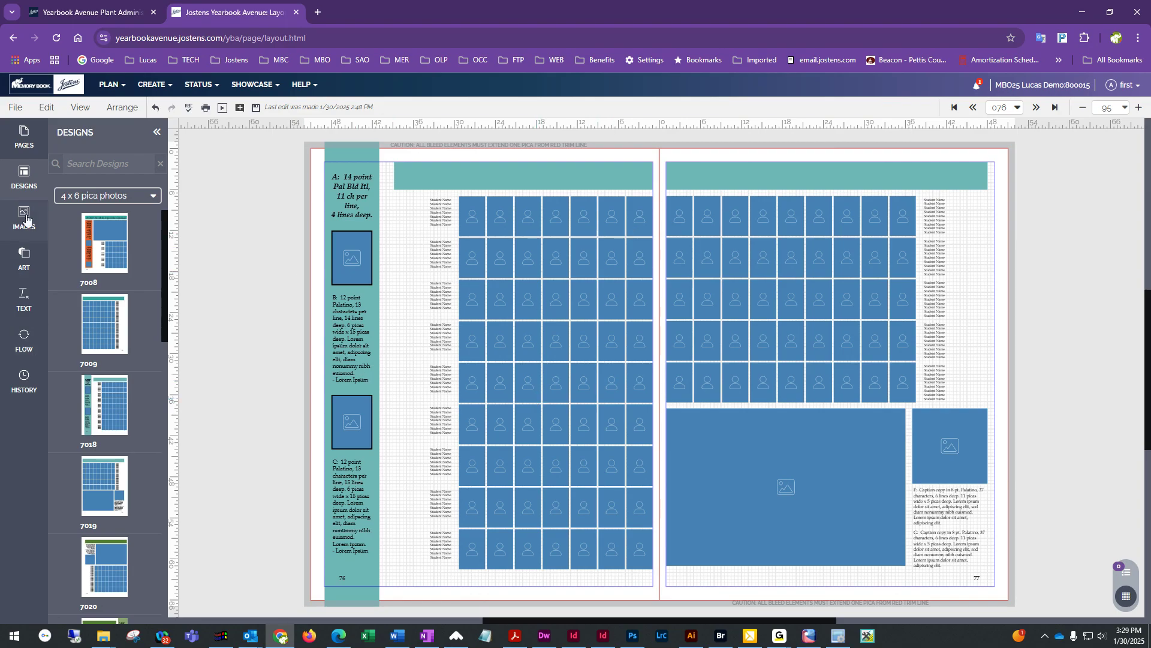
pyautogui.click(96, 196)
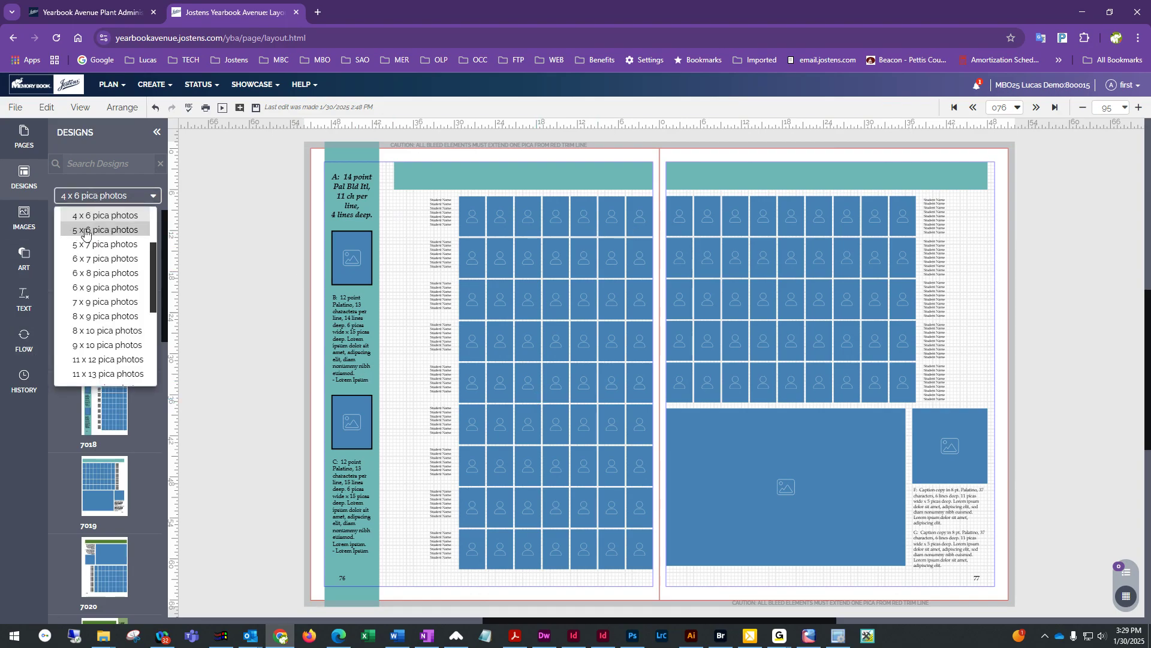
pyautogui.click(84, 274)
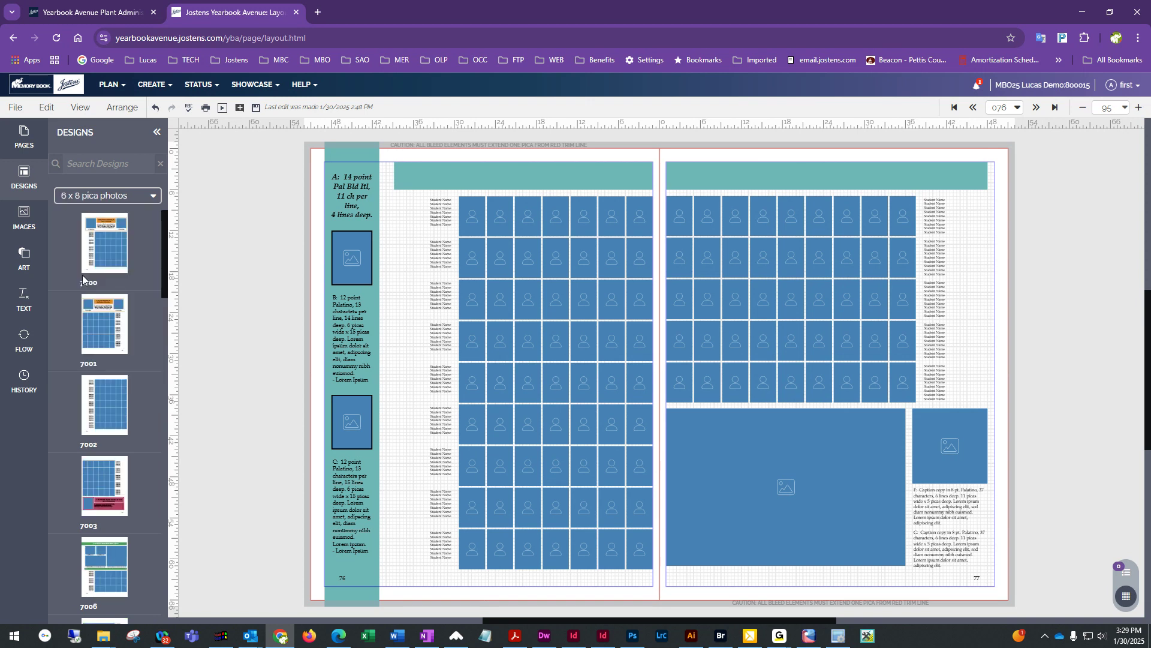
pyautogui.moveTo(98, 243); pyautogui.dragTo(432, 239)
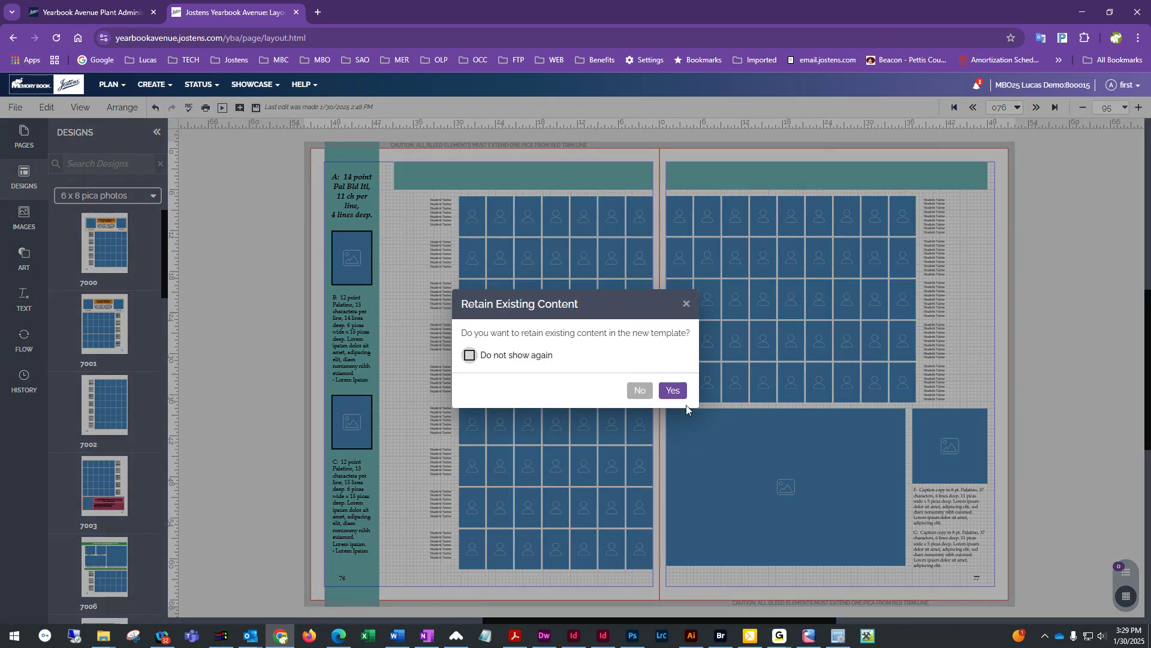
pyautogui.click(673, 390)
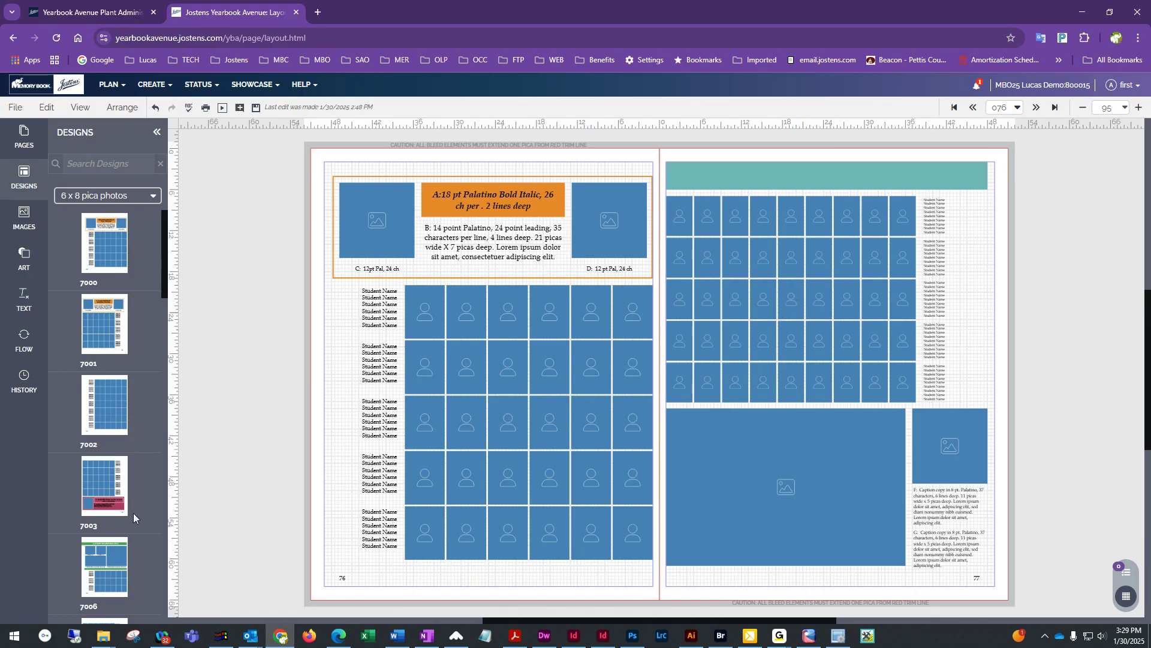
# Browse the portrait designs for 16 x 17 pica photos, then those for 13 x 17 pica photos
pyautogui.click(119, 197)
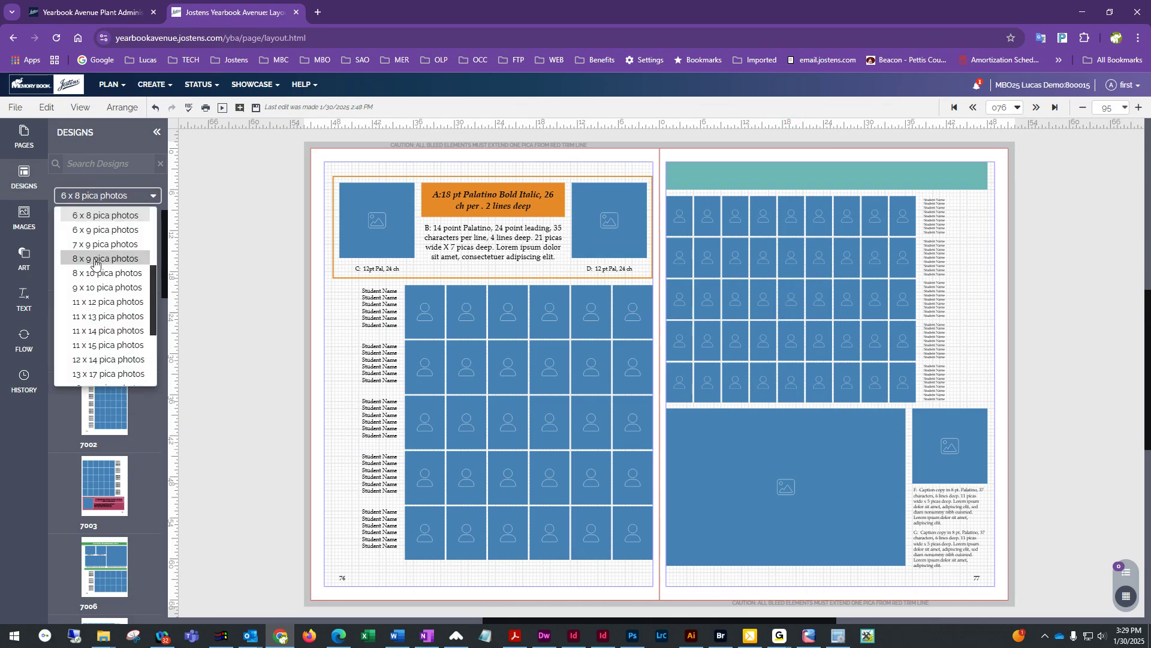
pyautogui.scroll(-4, 90, 296)
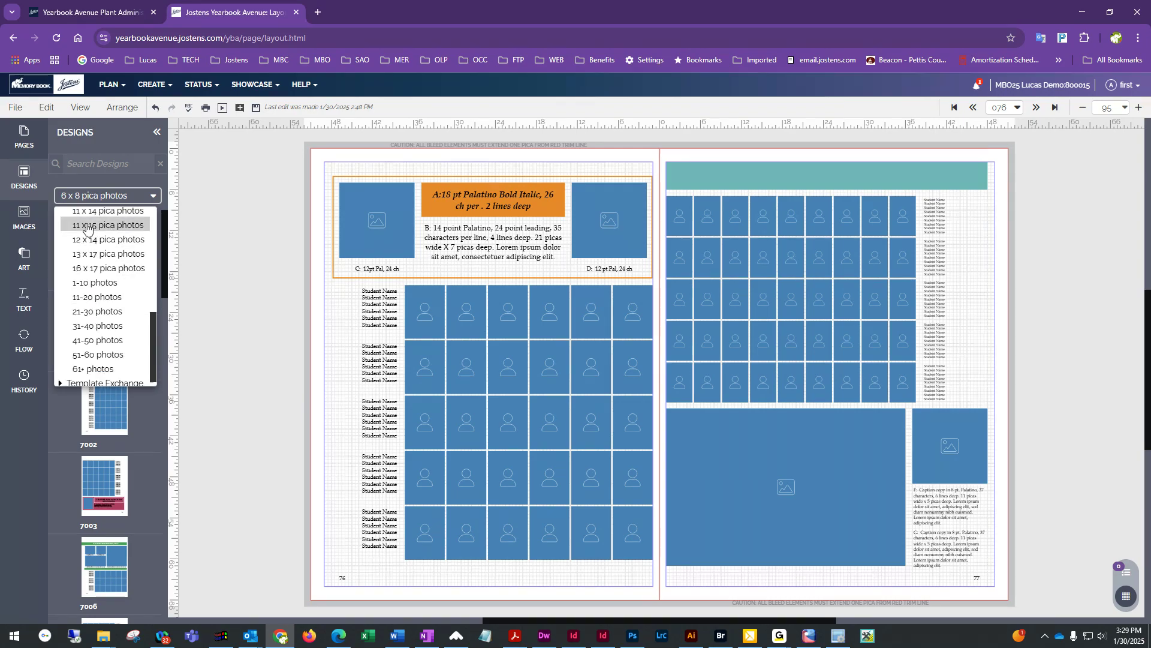
pyautogui.click(88, 273)
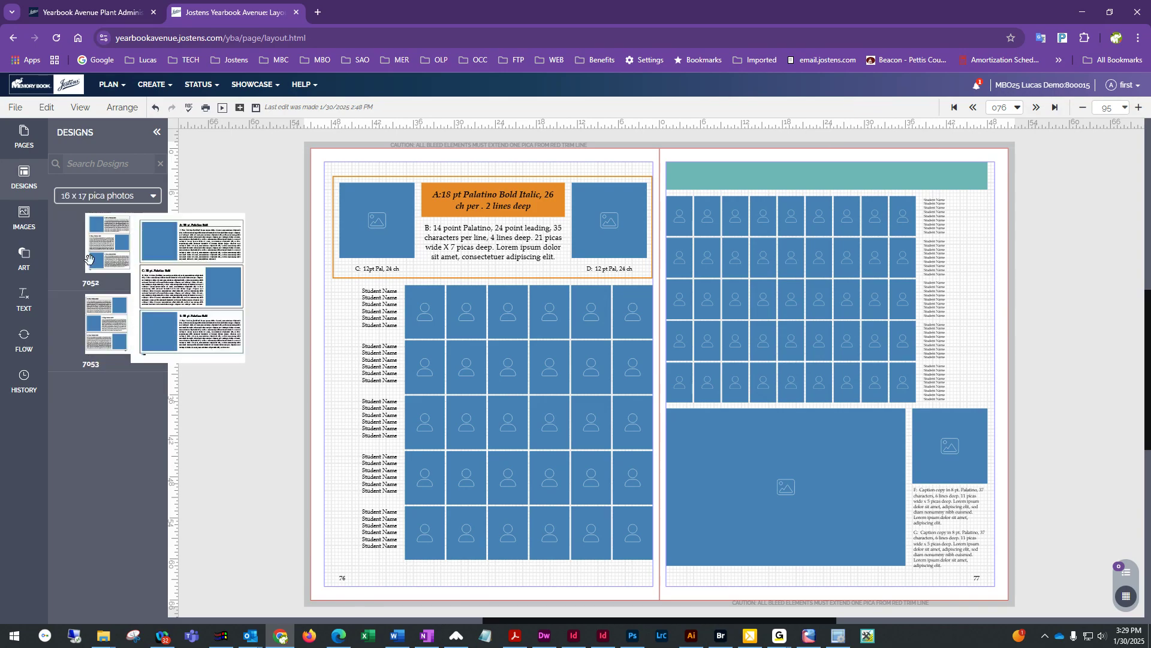
pyautogui.click(108, 195)
pyautogui.click(95, 259)
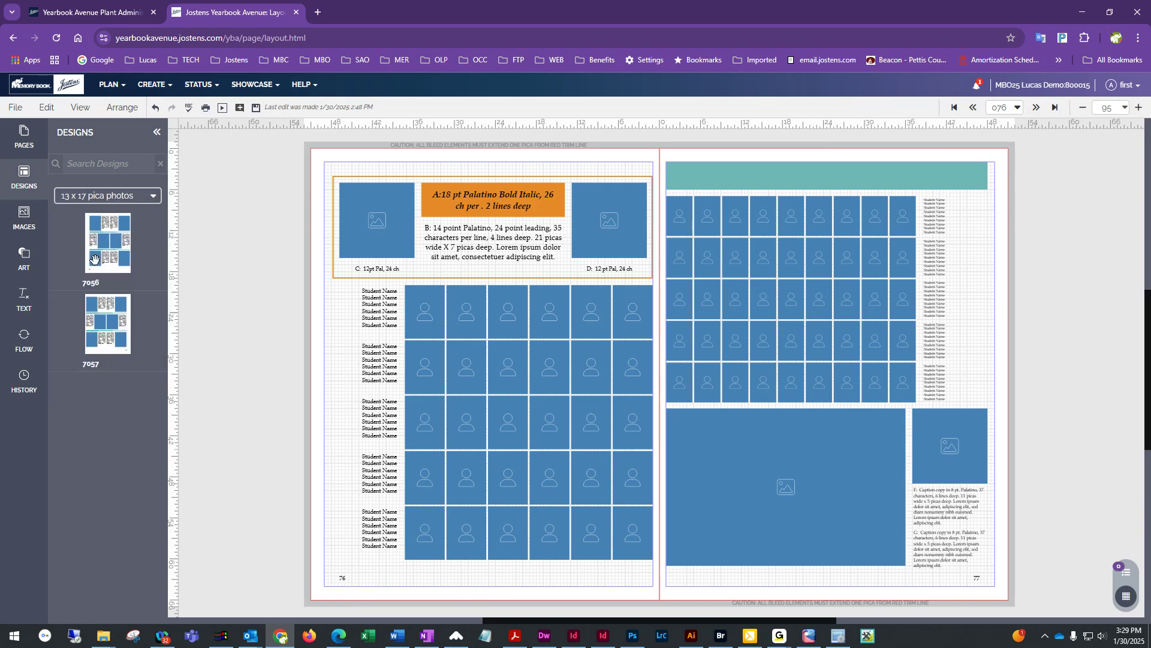
# Limit the designs to 12 x 14 pica photos and apply one with a photo banner across the top to page 76, retaining existing content
pyautogui.click(78, 196)
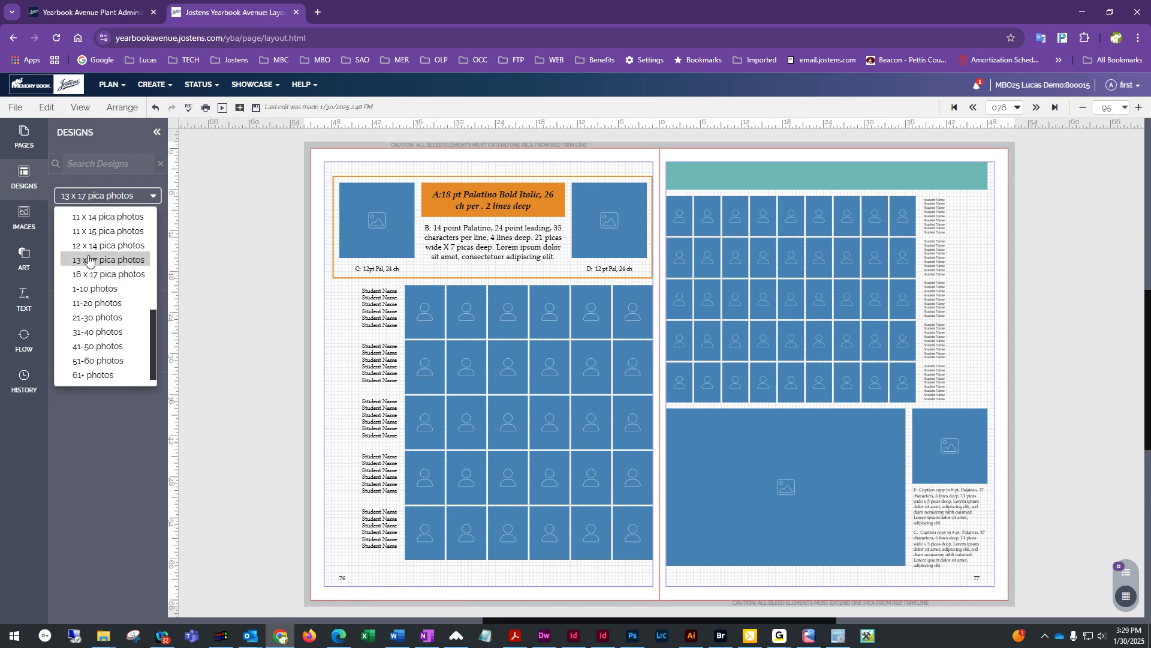
pyautogui.scroll(-1, 63, 234)
pyautogui.click(84, 231)
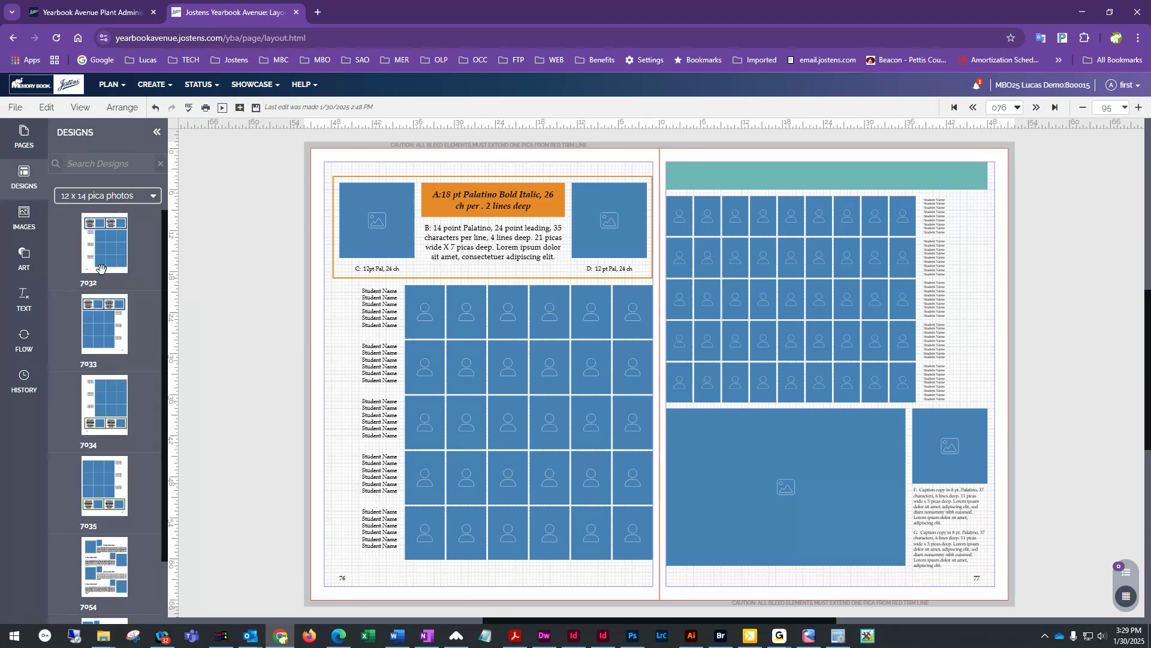
pyautogui.moveTo(108, 323); pyautogui.dragTo(638, 408)
pyautogui.click(673, 391)
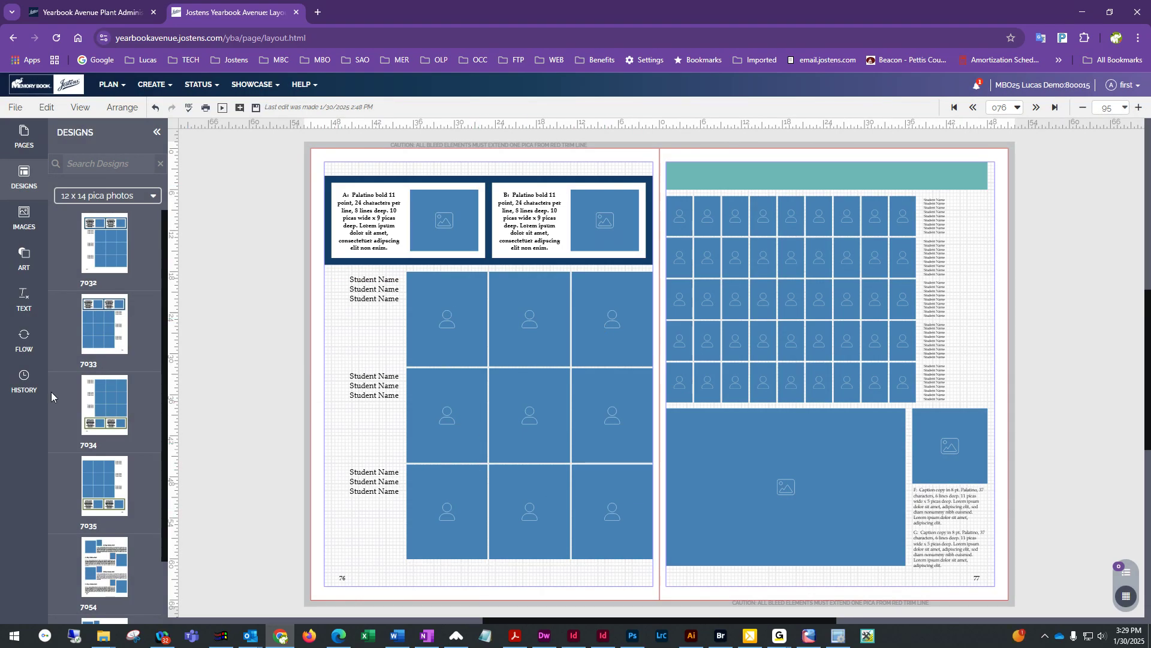
# Apply the 12 x 14 pica design 7054 to page 76, retaining the existing content
pyautogui.scroll(-2, 149, 433)
pyautogui.moveTo(101, 480); pyautogui.dragTo(584, 375)
pyautogui.click(672, 391)
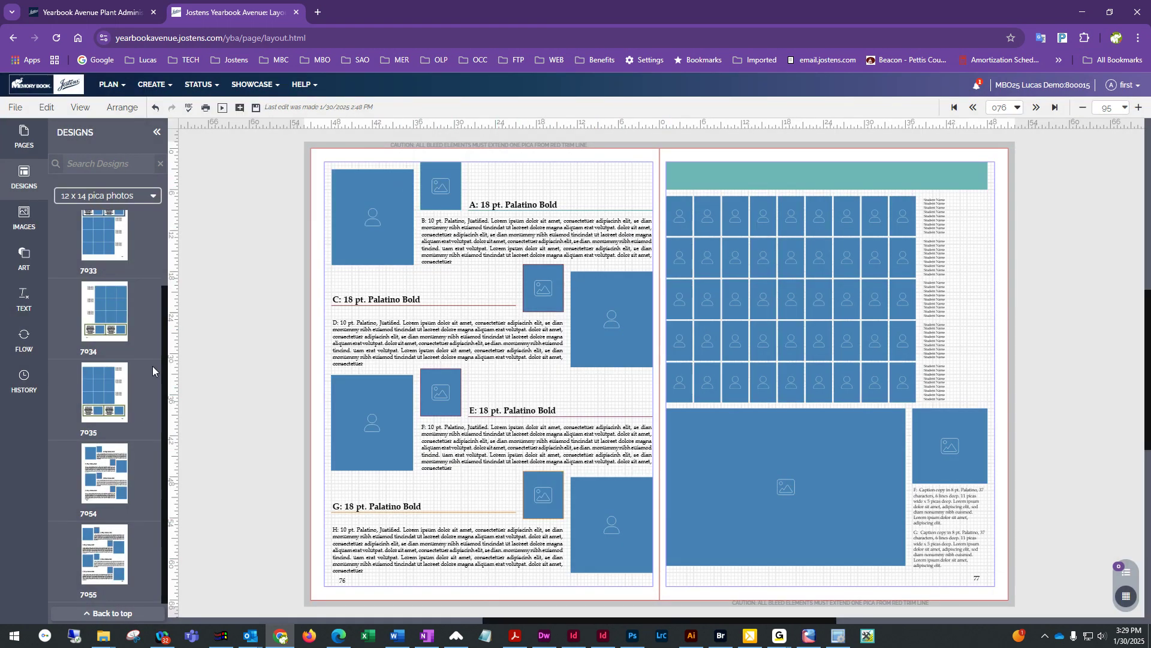
# Limit the designs to 41-50 photos and apply design 7112 to page 76, retaining the existing content
pyautogui.click(84, 195)
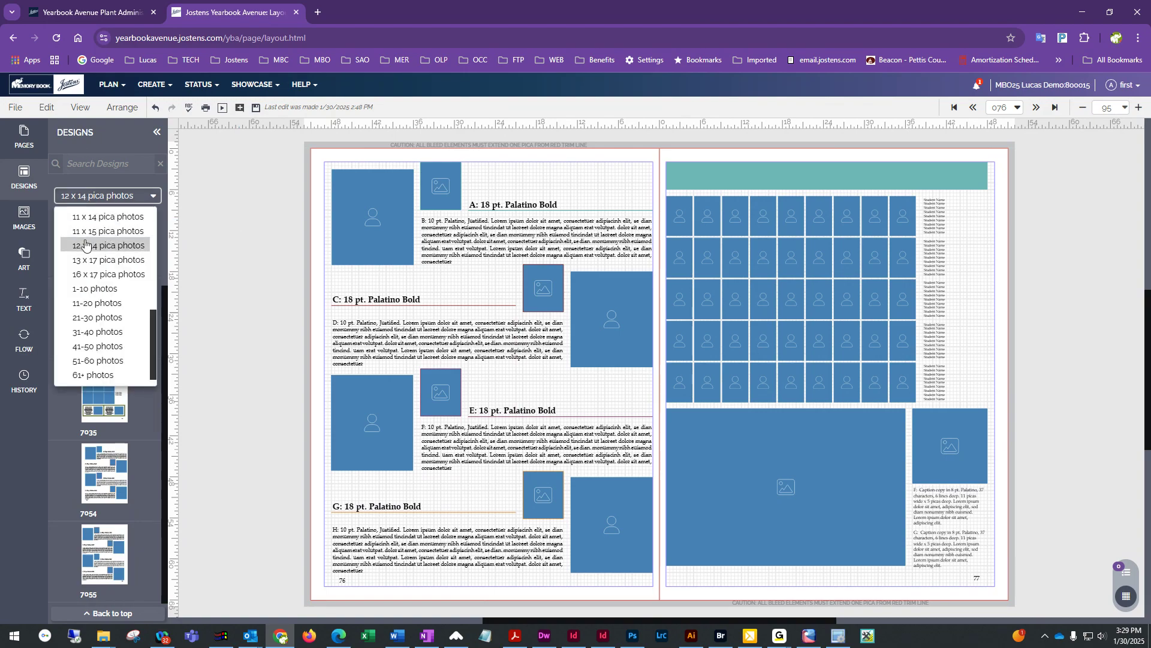
pyautogui.scroll(-1, 78, 294)
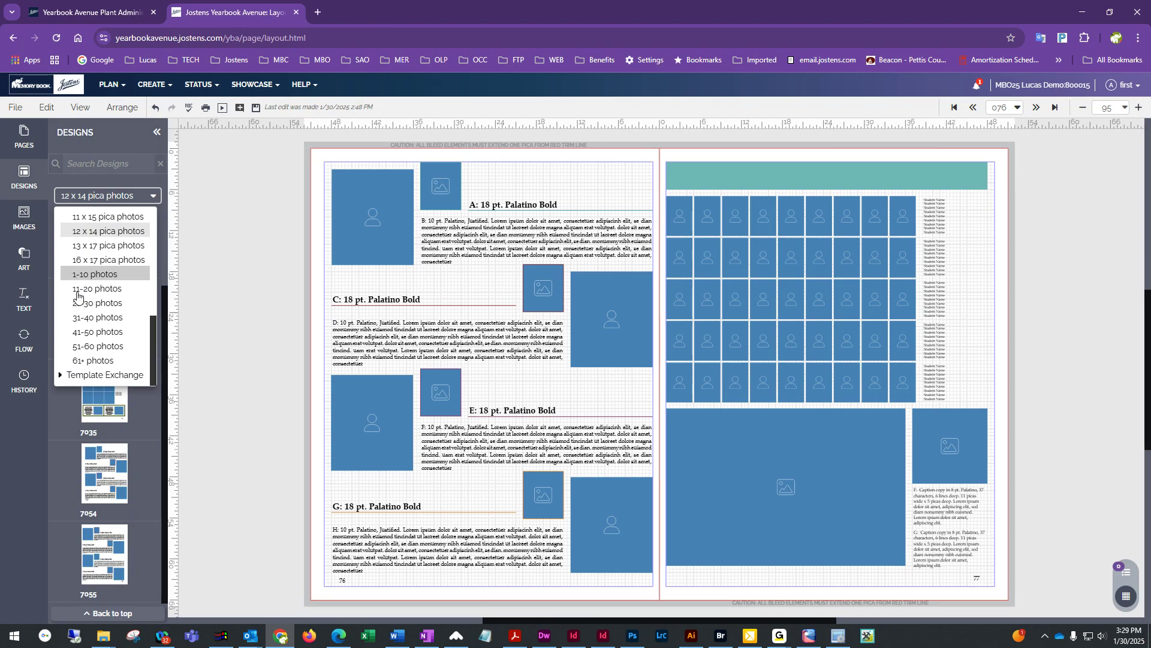
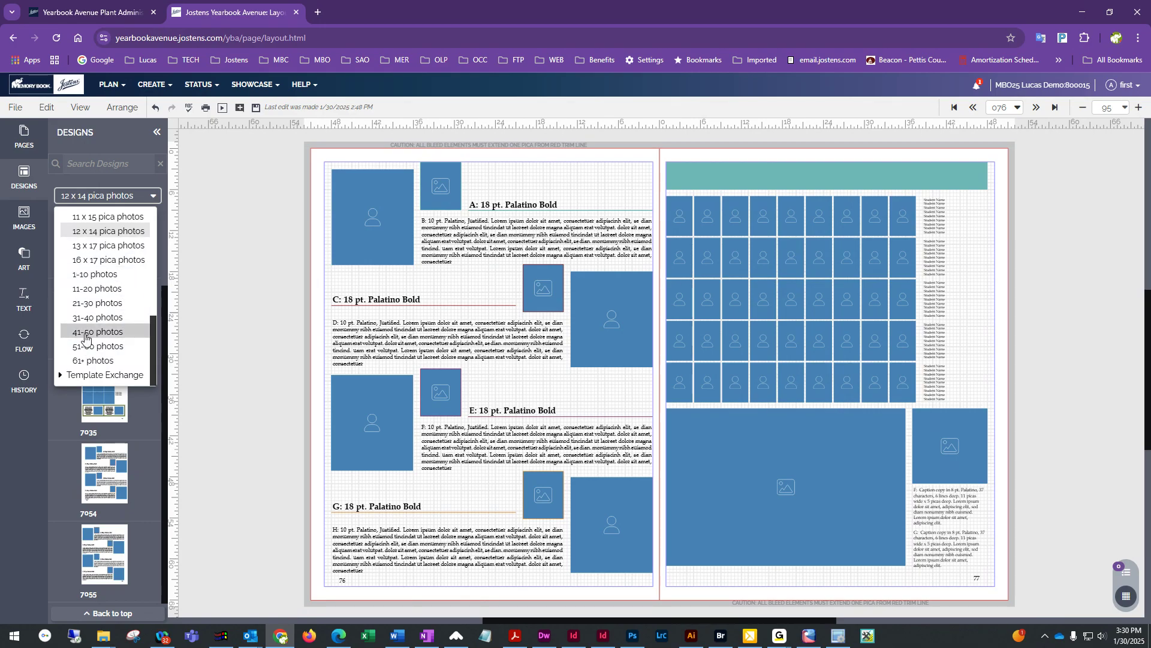
pyautogui.click(86, 335)
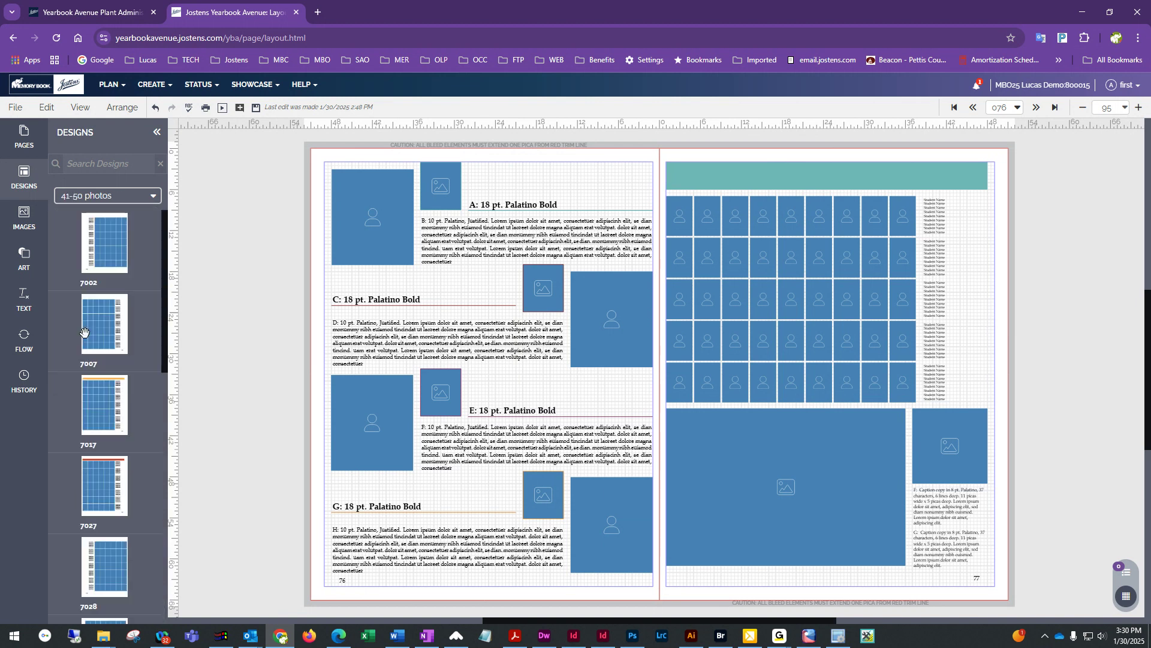
pyautogui.scroll(-10, 109, 387)
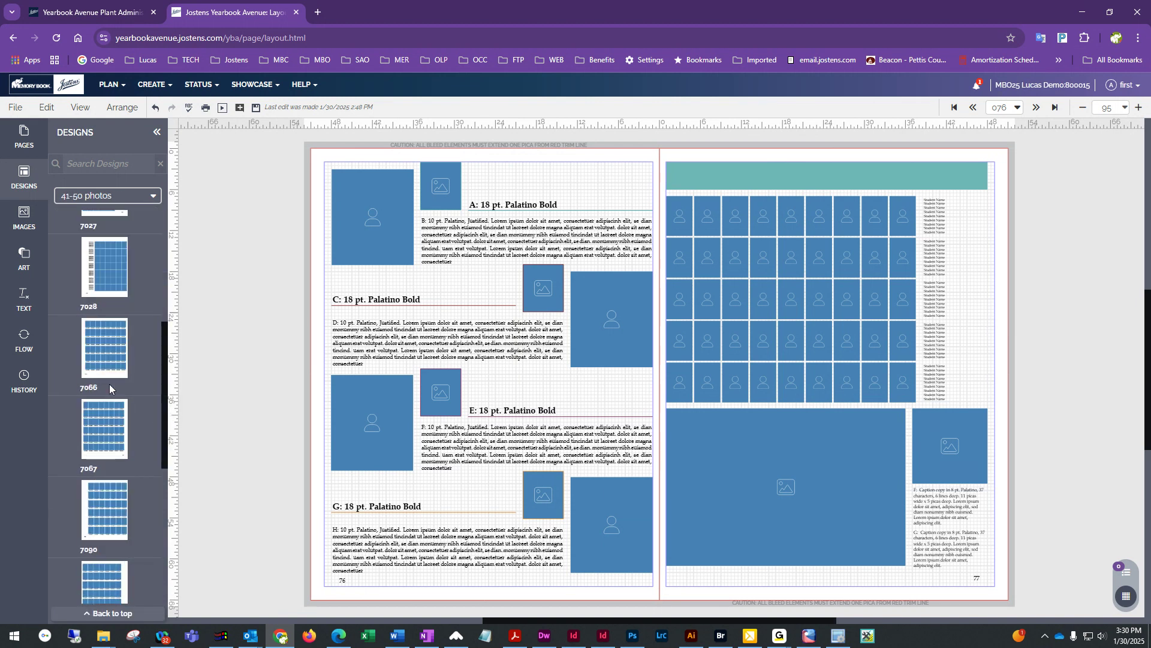
pyautogui.scroll(-2, 109, 384)
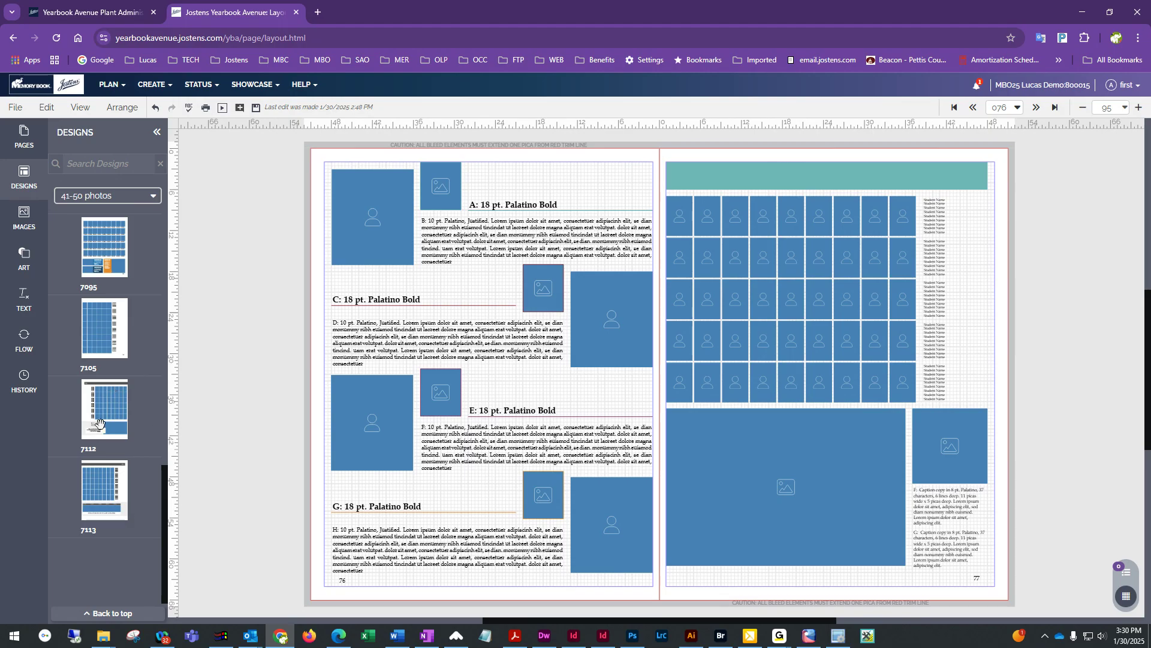
pyautogui.moveTo(107, 420); pyautogui.dragTo(442, 346)
pyautogui.click(659, 388)
# Apply design 7113 to page 77 and replace it with design 7112, retaining the existing content
pyautogui.moveTo(104, 489); pyautogui.dragTo(830, 334)
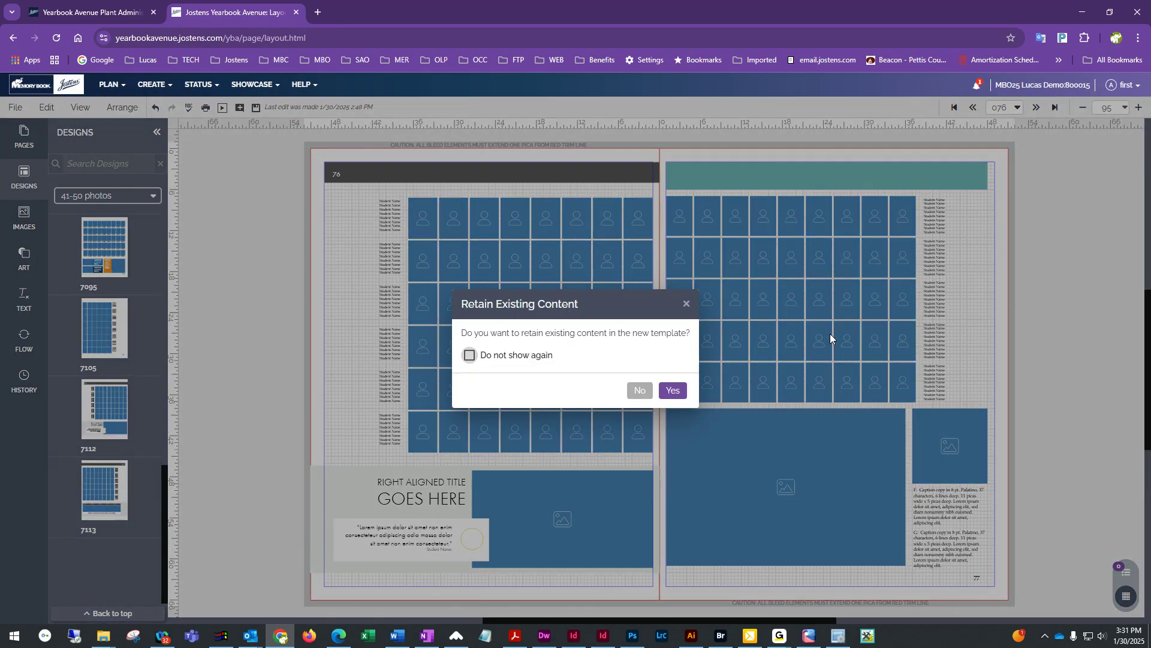
pyautogui.click(674, 391)
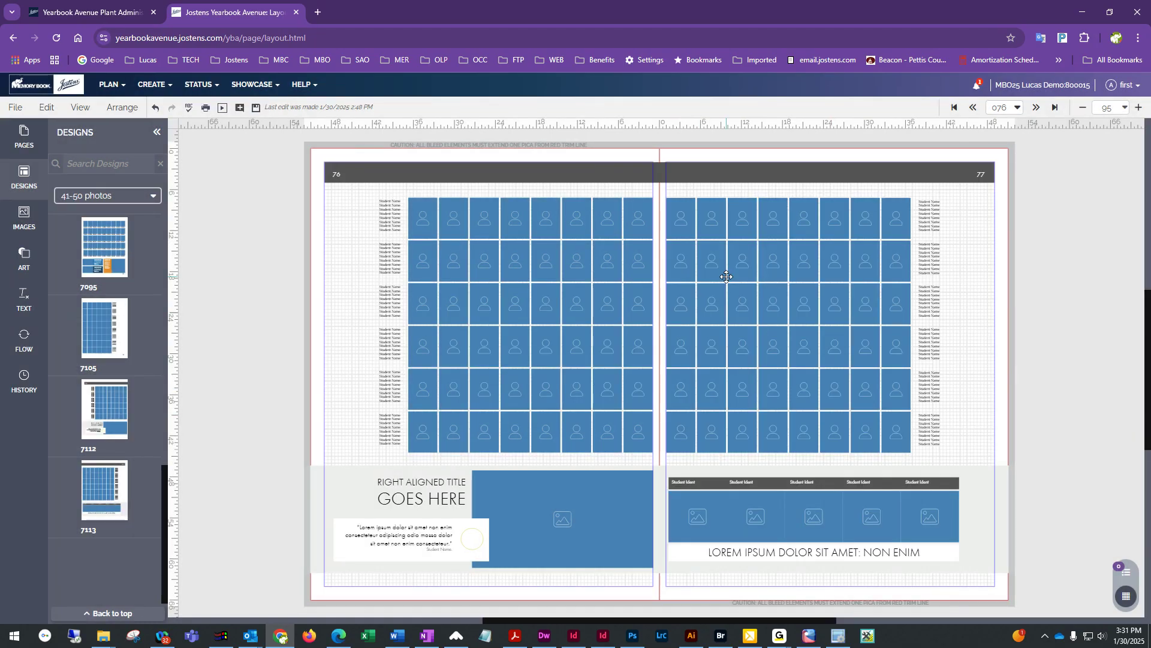
pyautogui.moveTo(112, 414); pyautogui.dragTo(786, 377)
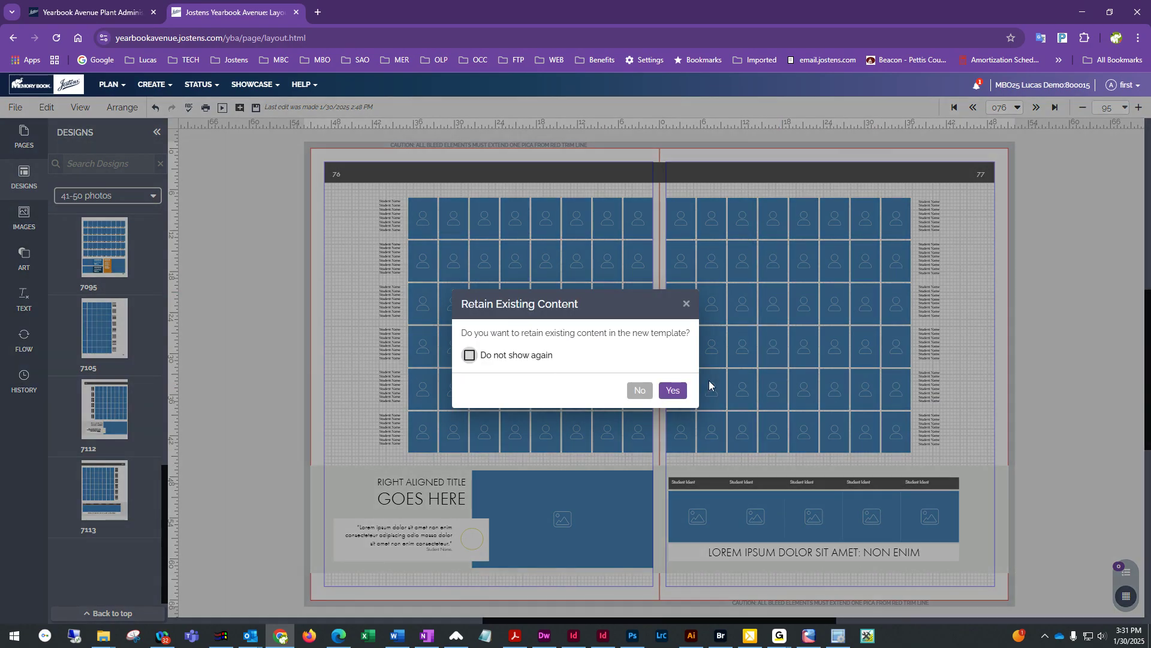
pyautogui.click(672, 392)
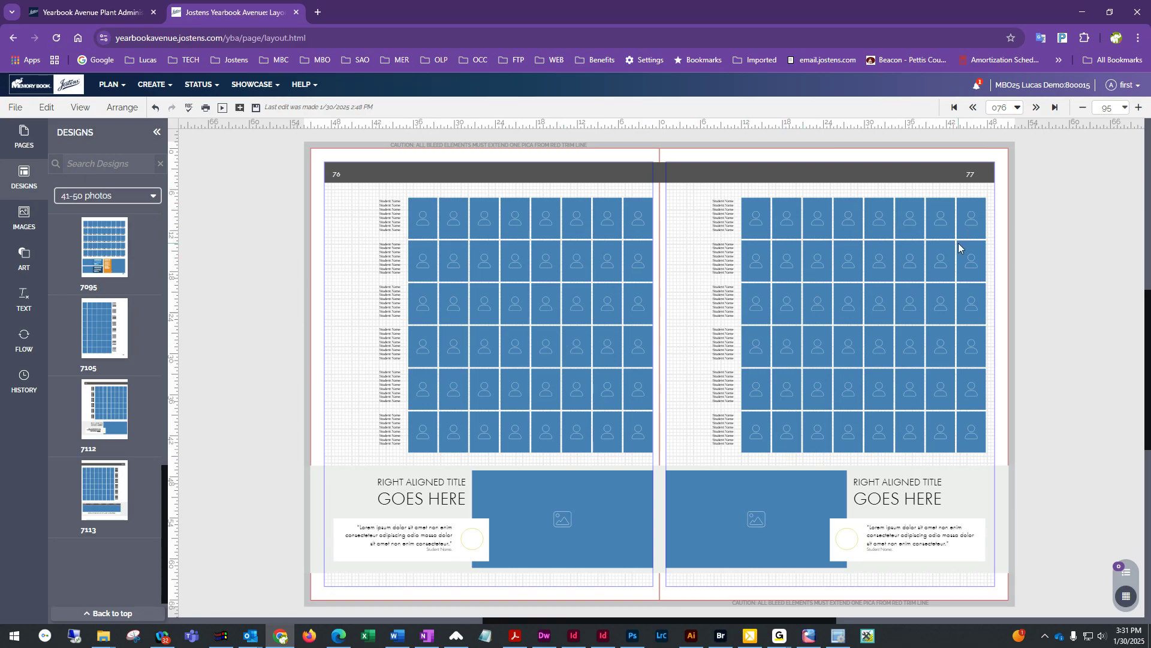
# Set the name positioning of page 77's portrait flow to Names on Right - Horizontal and save the spread
pyautogui.click(789, 229)
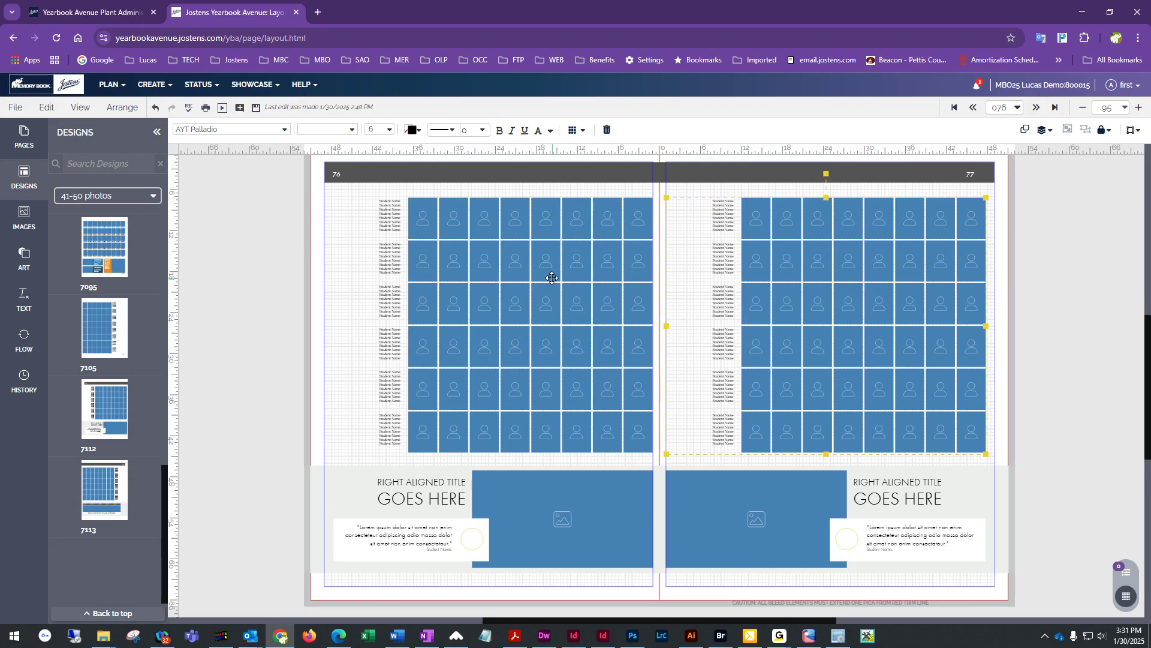
pyautogui.click(833, 241)
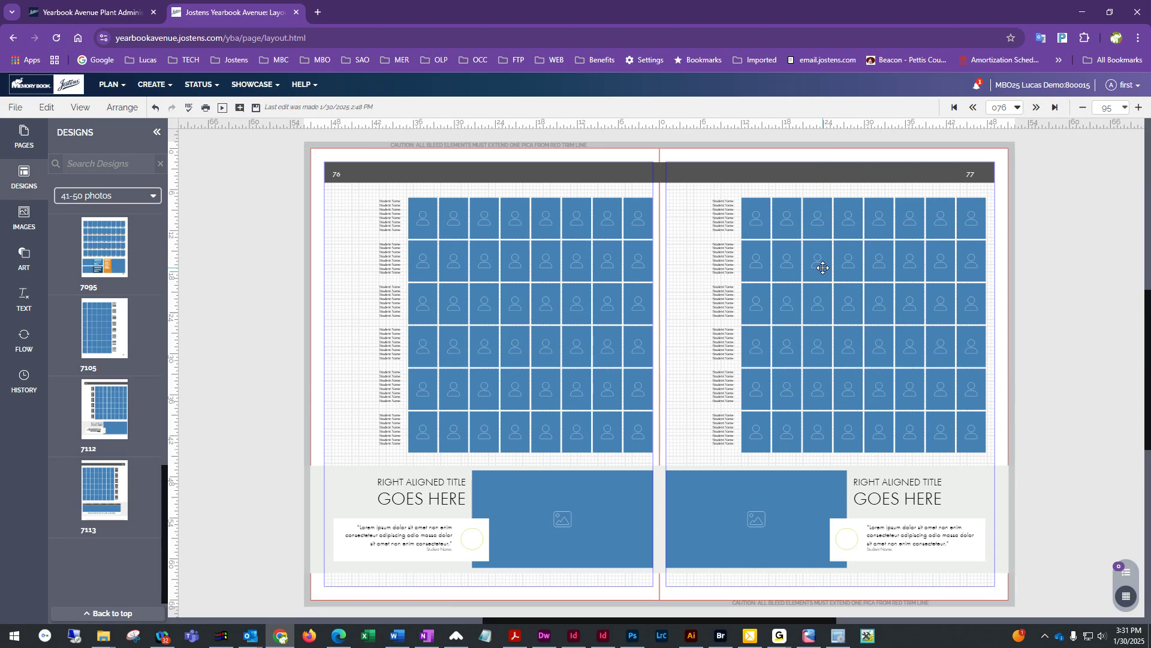
pyautogui.click(824, 268)
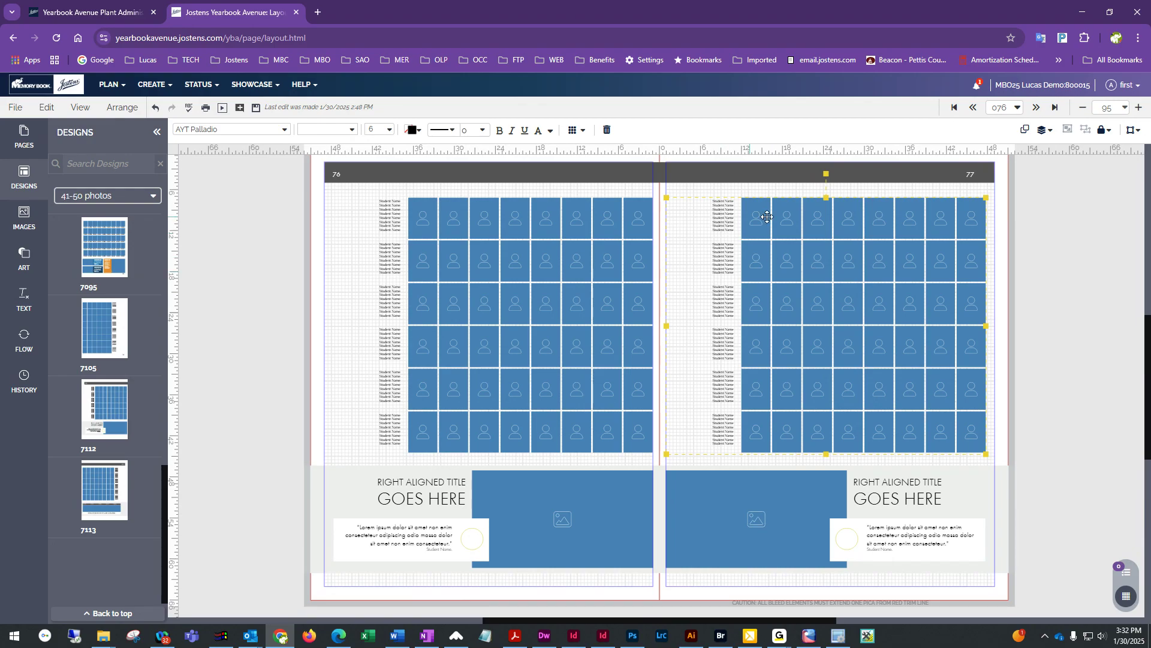
pyautogui.click(579, 133)
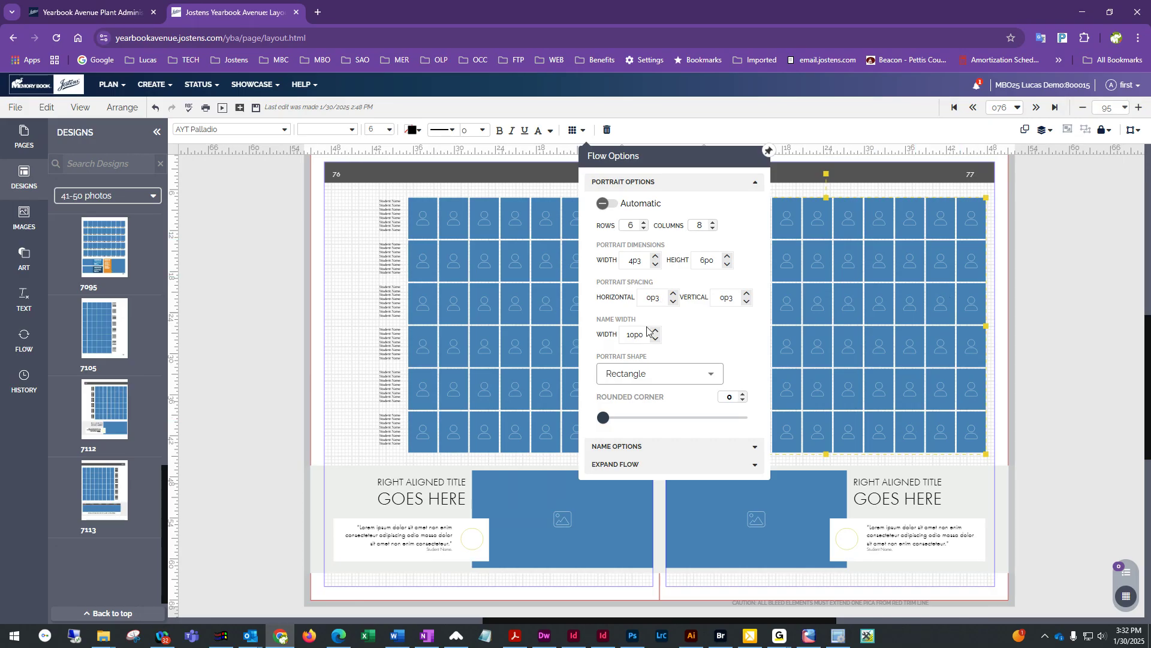
pyautogui.click(641, 185)
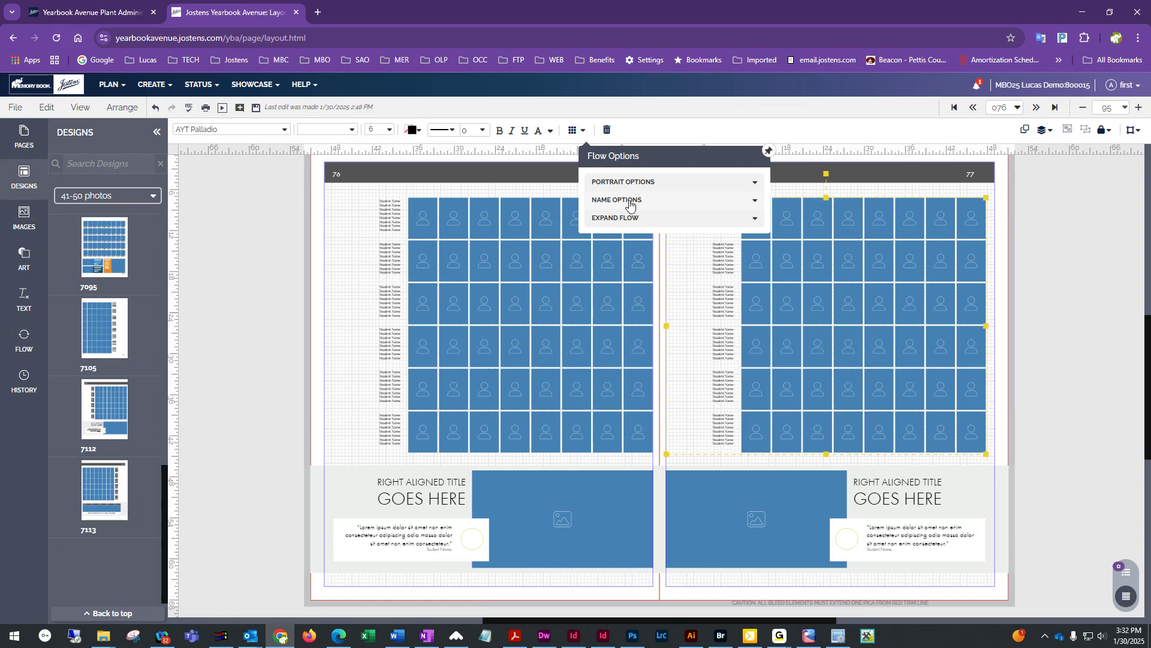
pyautogui.click(617, 205)
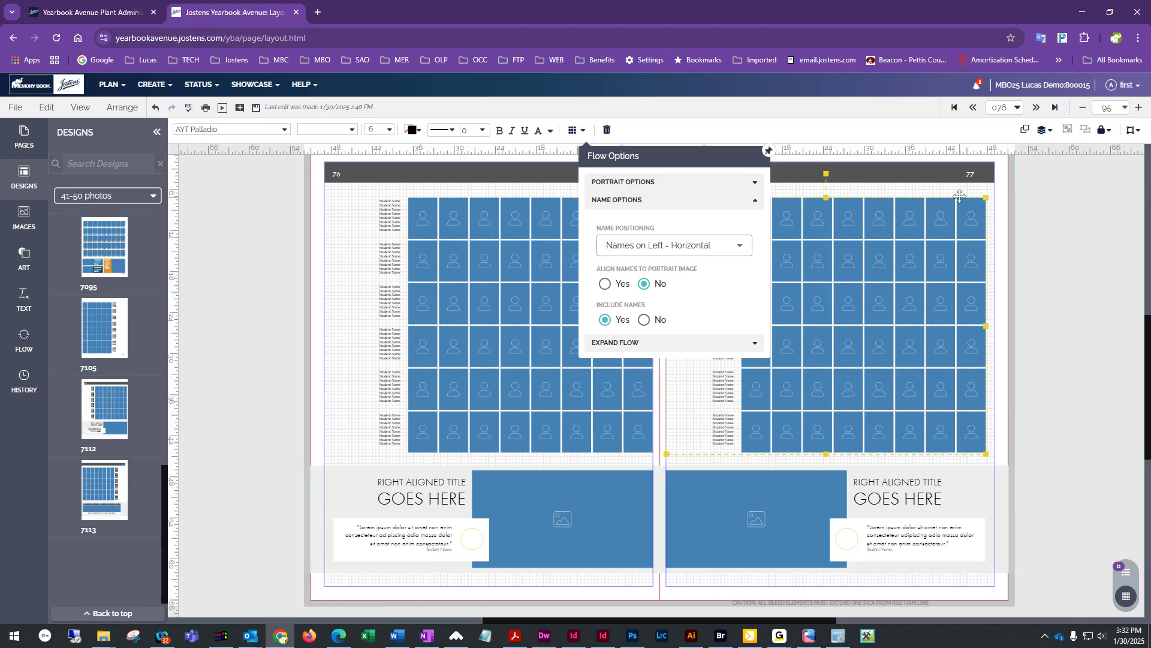
pyautogui.click(640, 248)
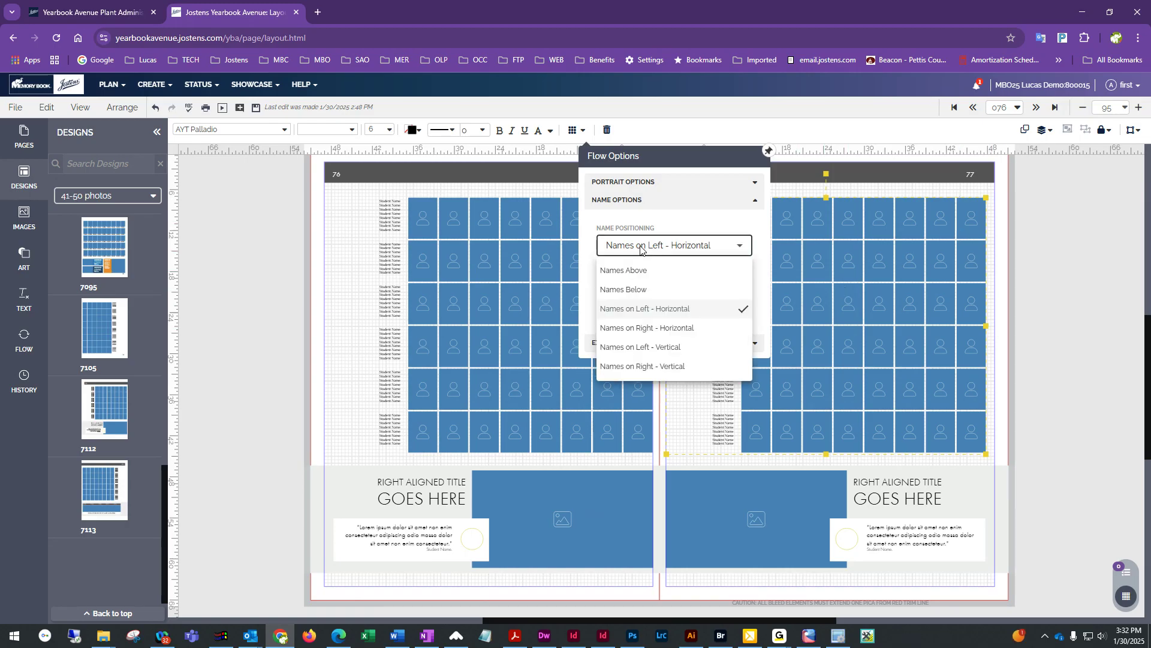
pyautogui.click(644, 331)
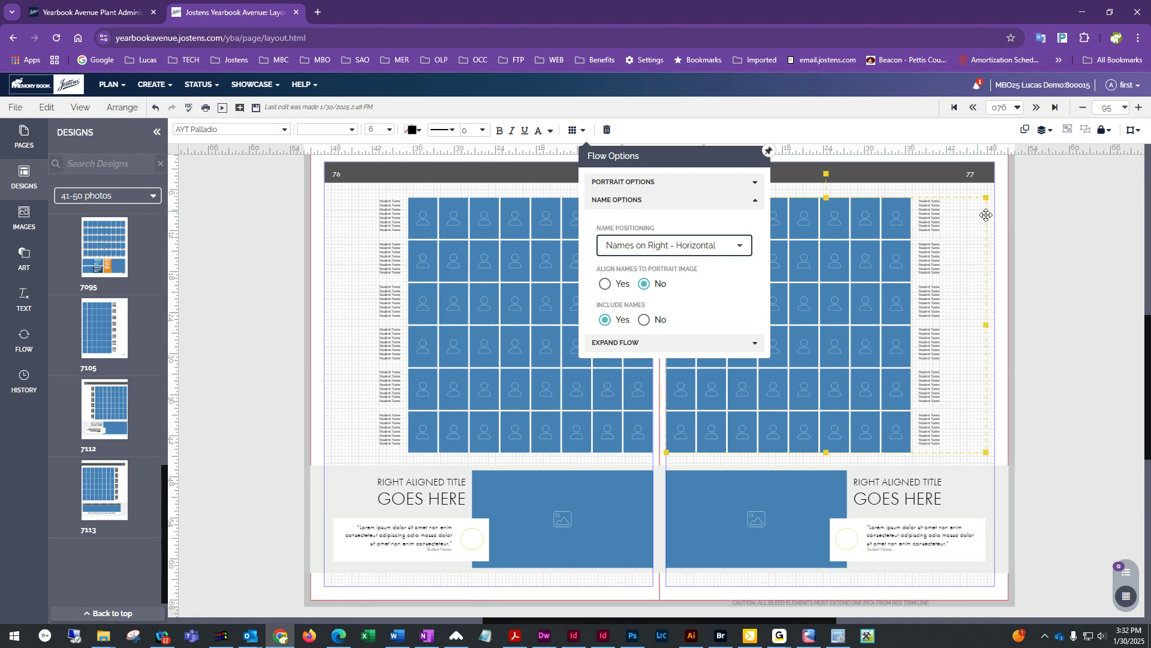
pyautogui.click(1038, 279)
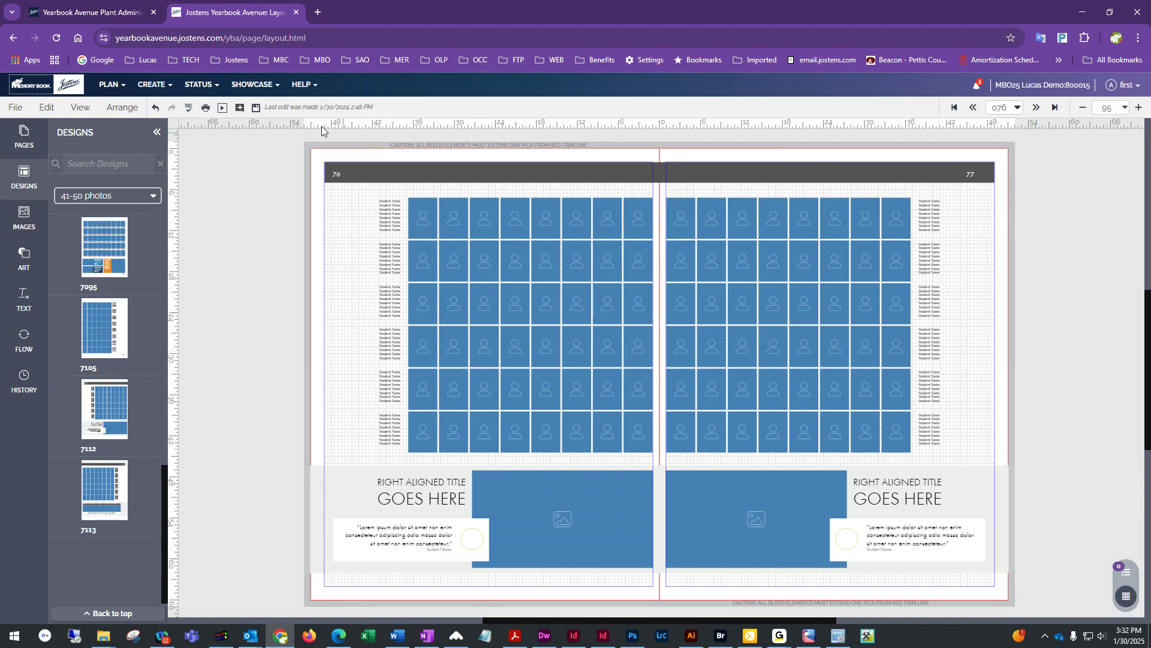
pyautogui.click(256, 109)
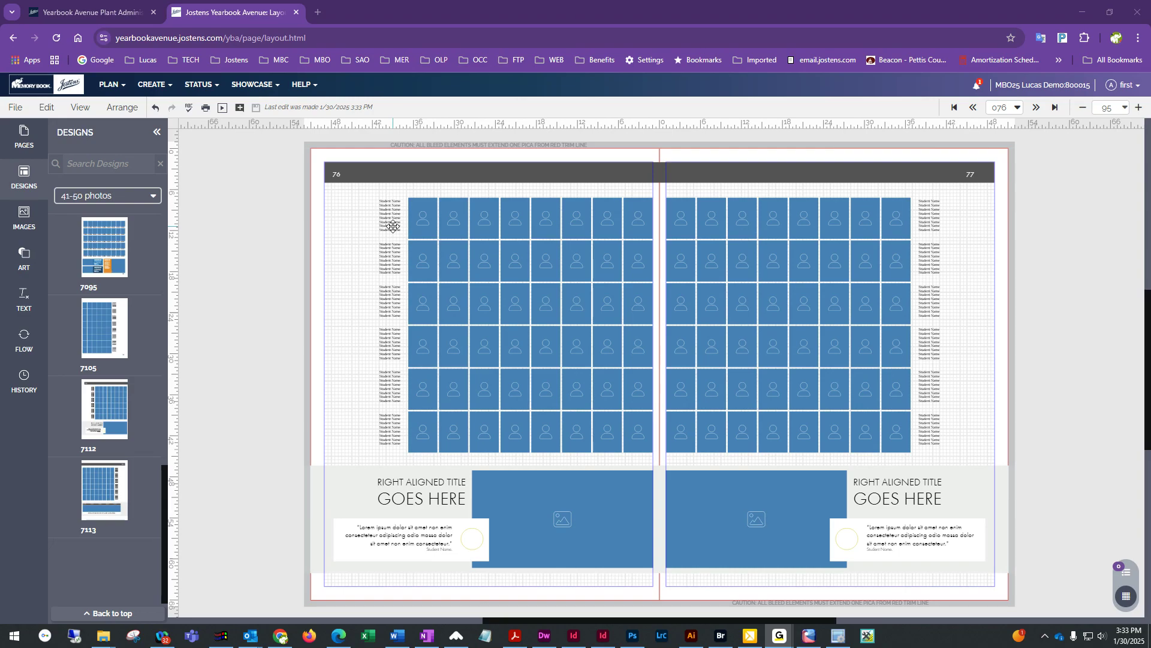
# Set the student names in page 76's portrait flow to 8 pt AYT Egyptienne
pyautogui.click(538, 288)
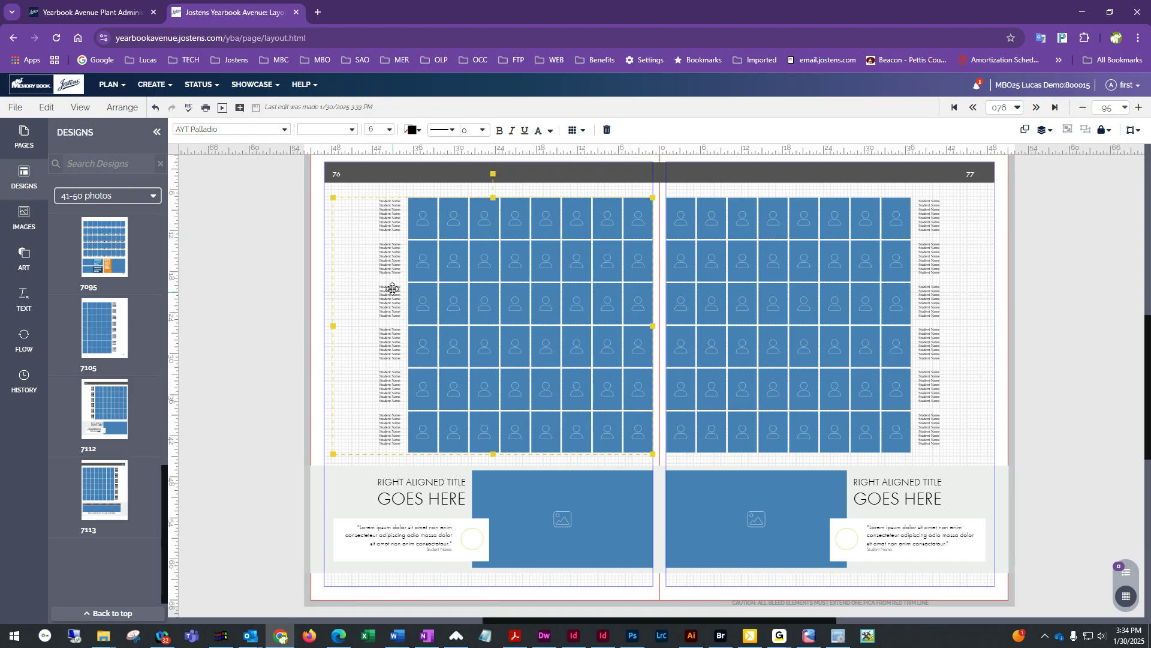
pyautogui.click(389, 131)
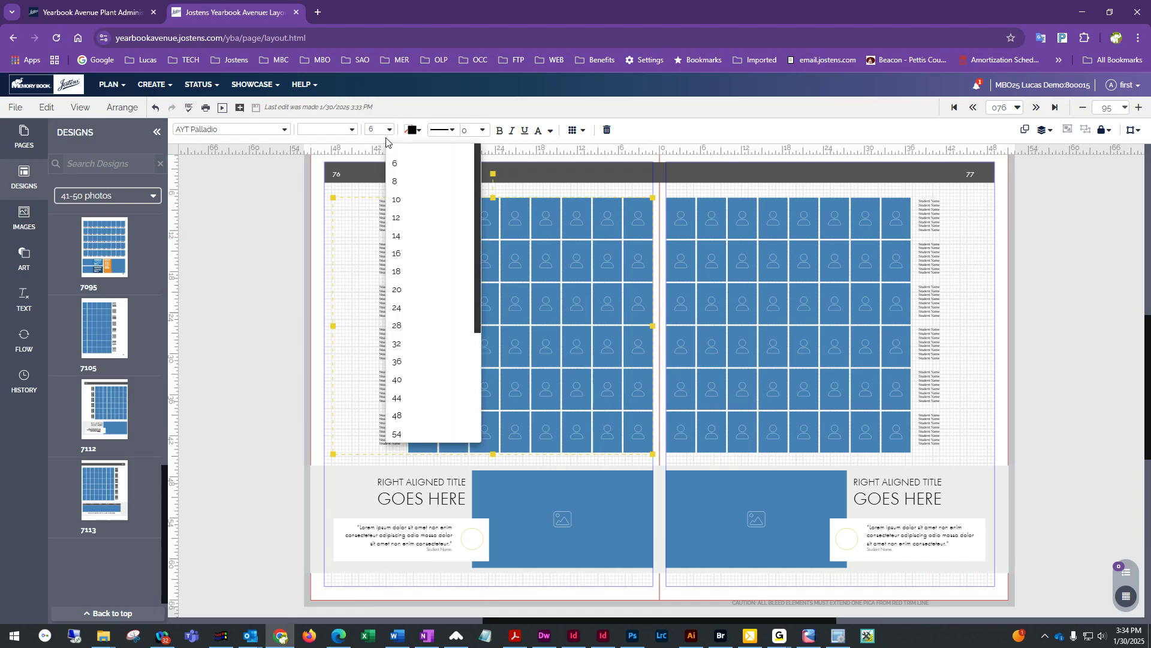
pyautogui.click(401, 183)
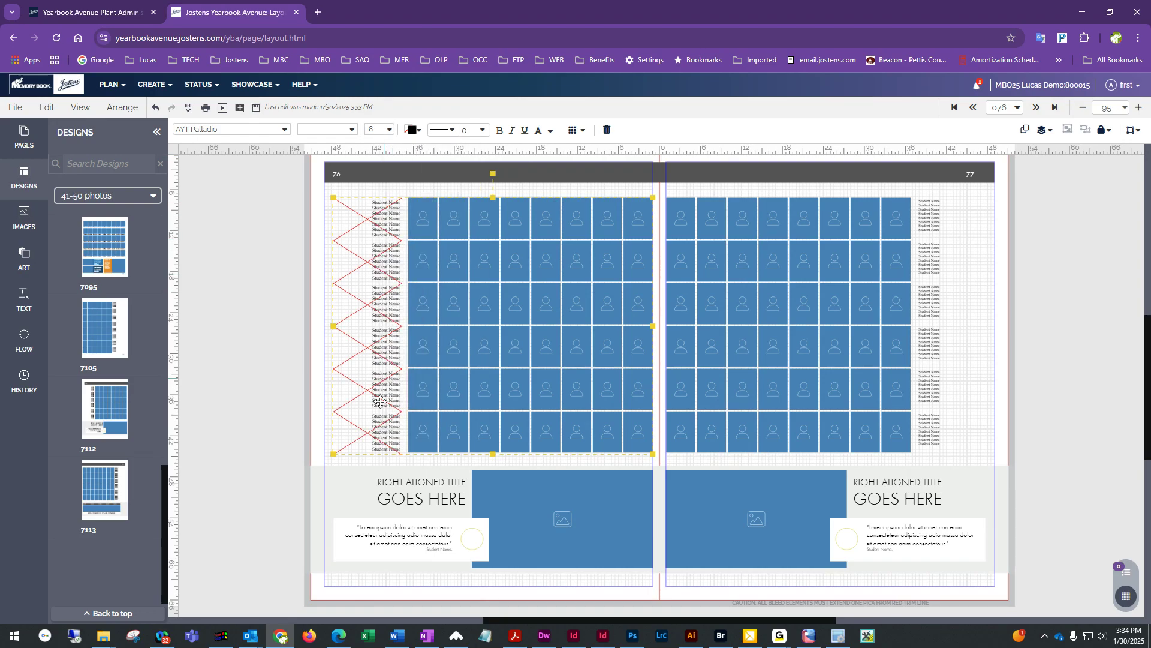
pyautogui.click(251, 131)
pyautogui.scroll(-3, 222, 309)
pyautogui.click(213, 303)
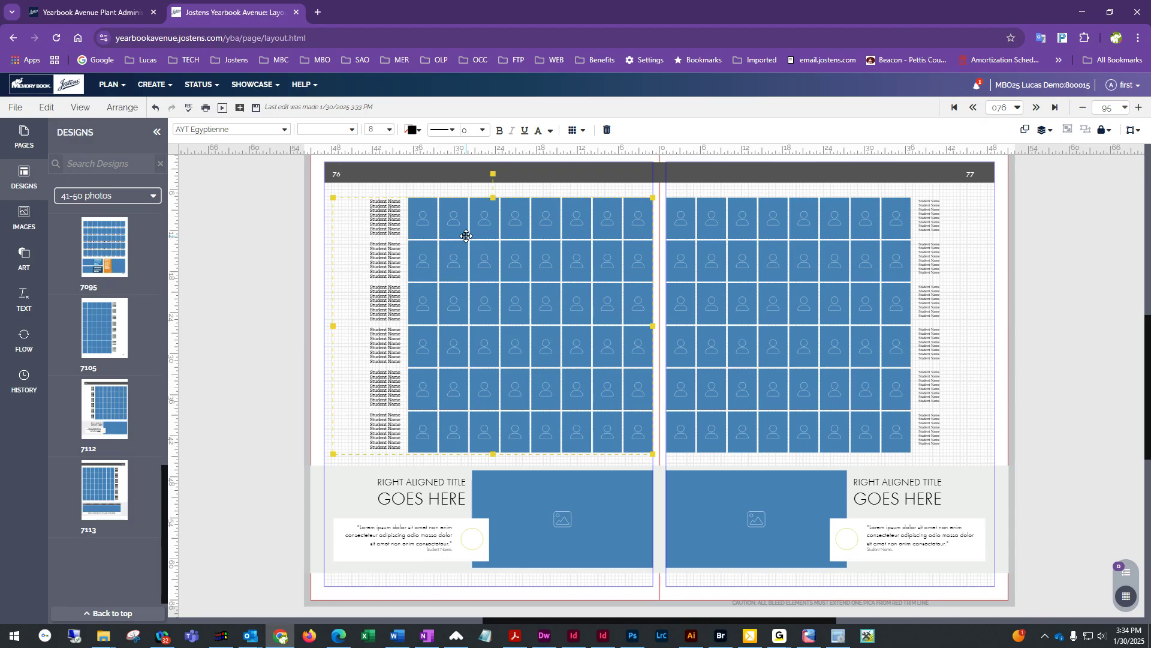
# Change the font of the student names in page 77's portrait flow to AYT Egyptienne
pyautogui.click(867, 225)
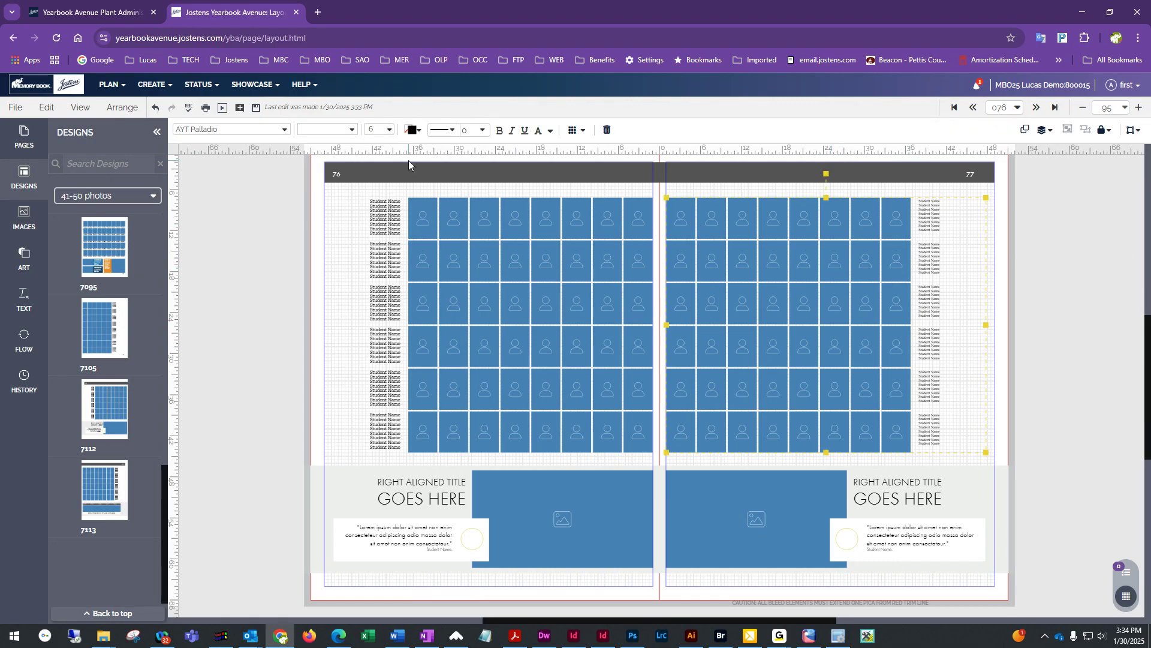
pyautogui.click(243, 130)
pyautogui.scroll(-3, 218, 360)
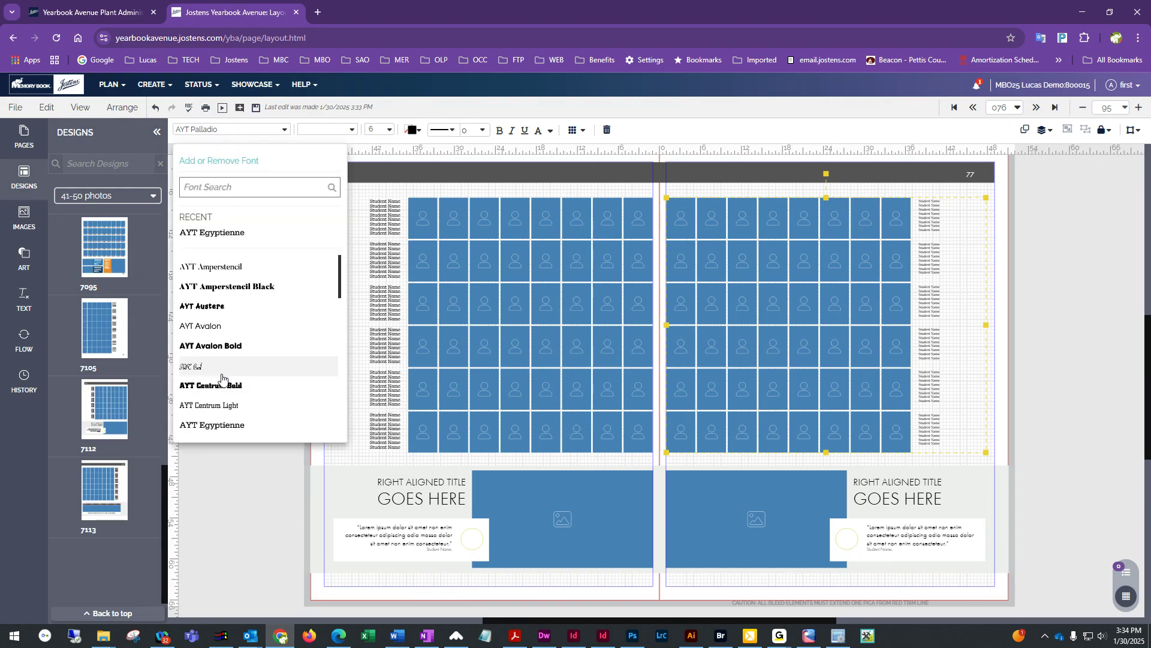
pyautogui.click(207, 262)
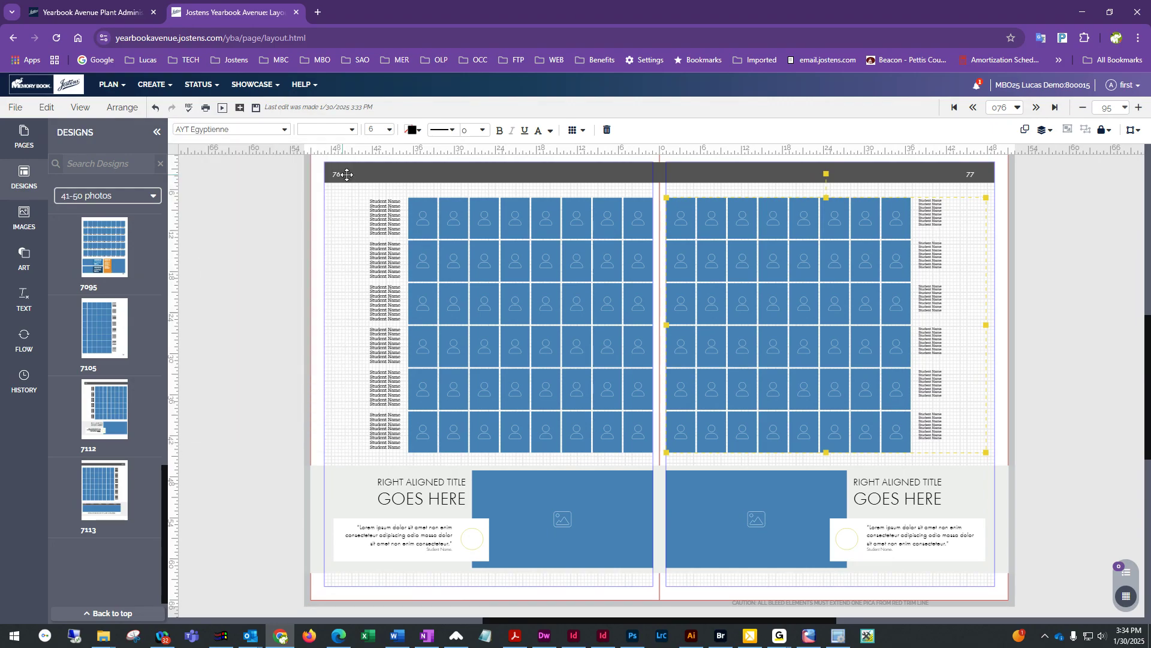
# Set the student names in page 77's portrait flow to 8 pt and save the spread
pyautogui.click(390, 130)
pyautogui.click(396, 181)
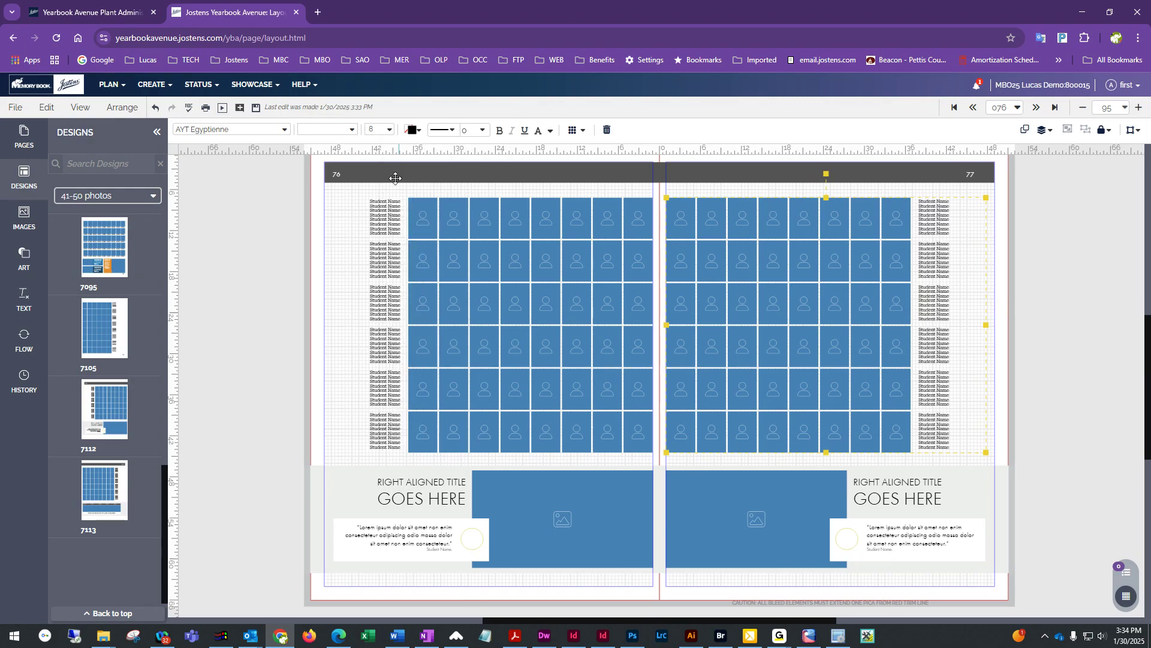
pyautogui.click(1050, 304)
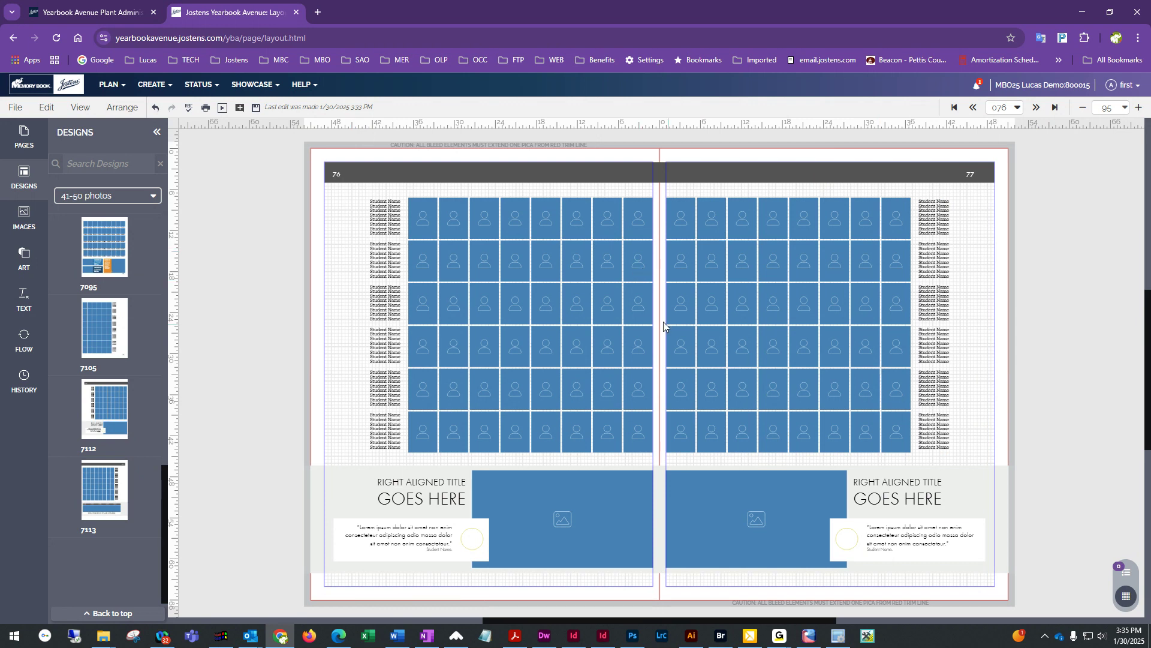
pyautogui.click(255, 109)
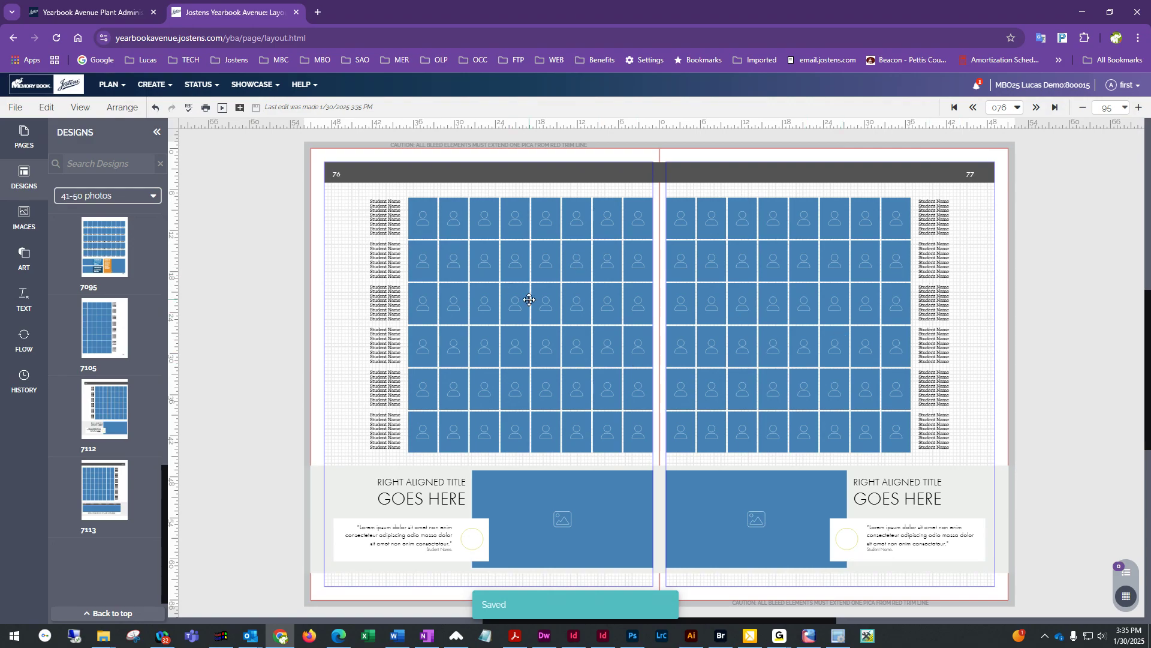
# Set the stroke size of the portraits to 1 in both page 76's and page 77's portrait flows
pyautogui.click(444, 207)
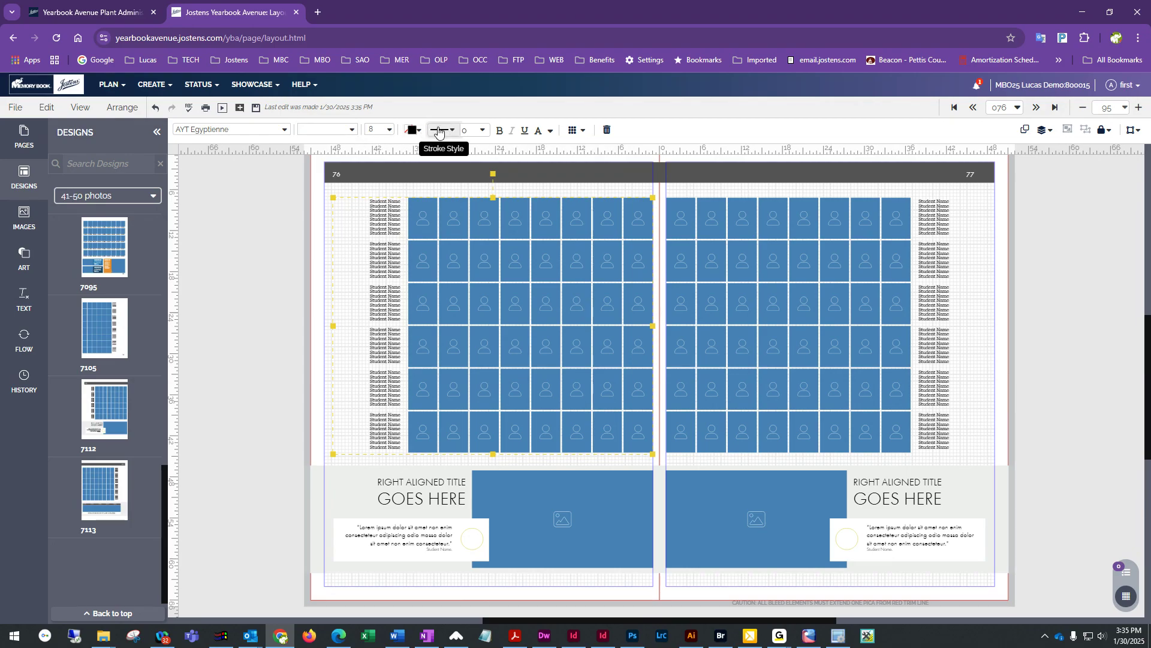
pyautogui.click(351, 129)
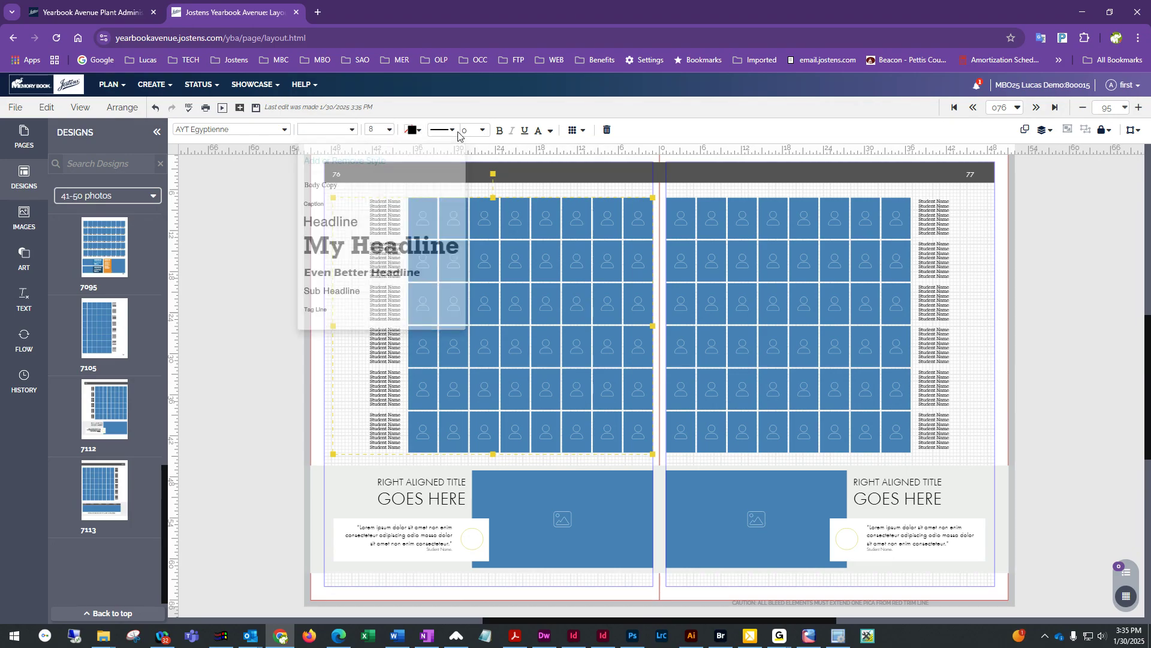
pyautogui.click(454, 131)
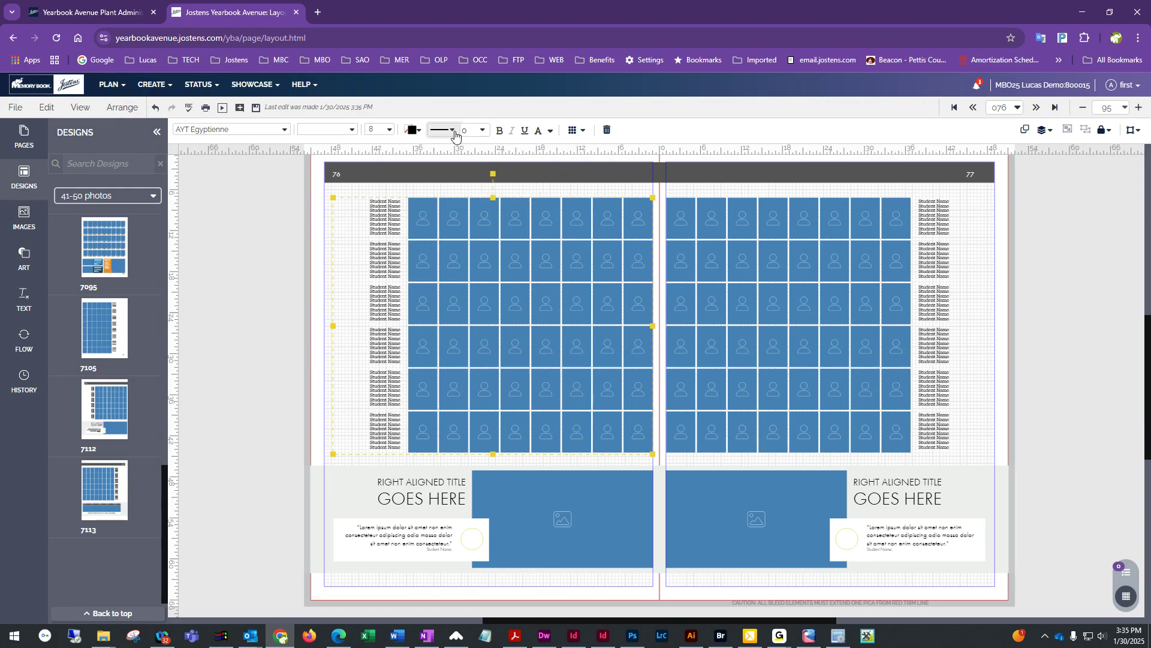
pyautogui.click(482, 181)
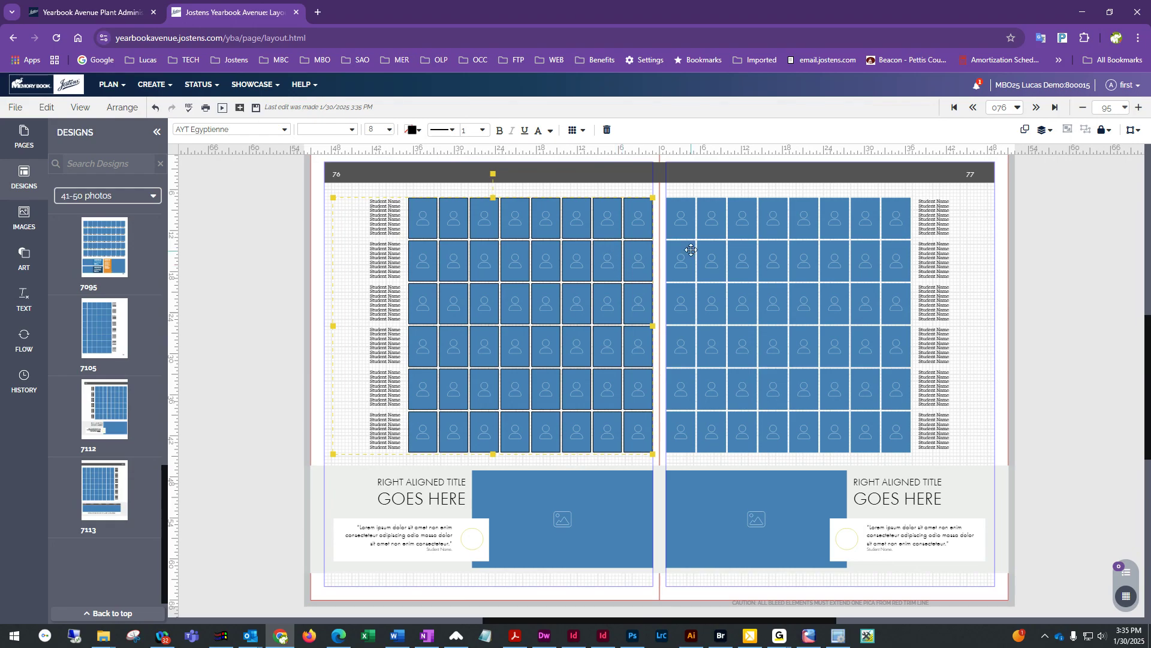
pyautogui.click(678, 210)
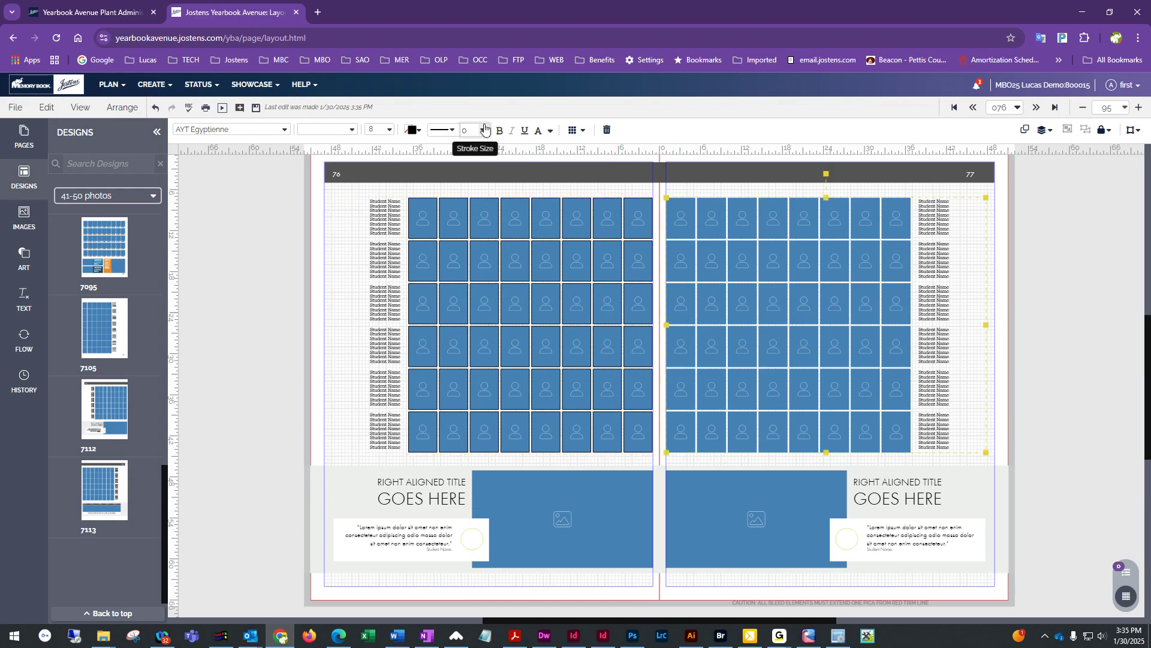
pyautogui.click(482, 131)
pyautogui.click(503, 239)
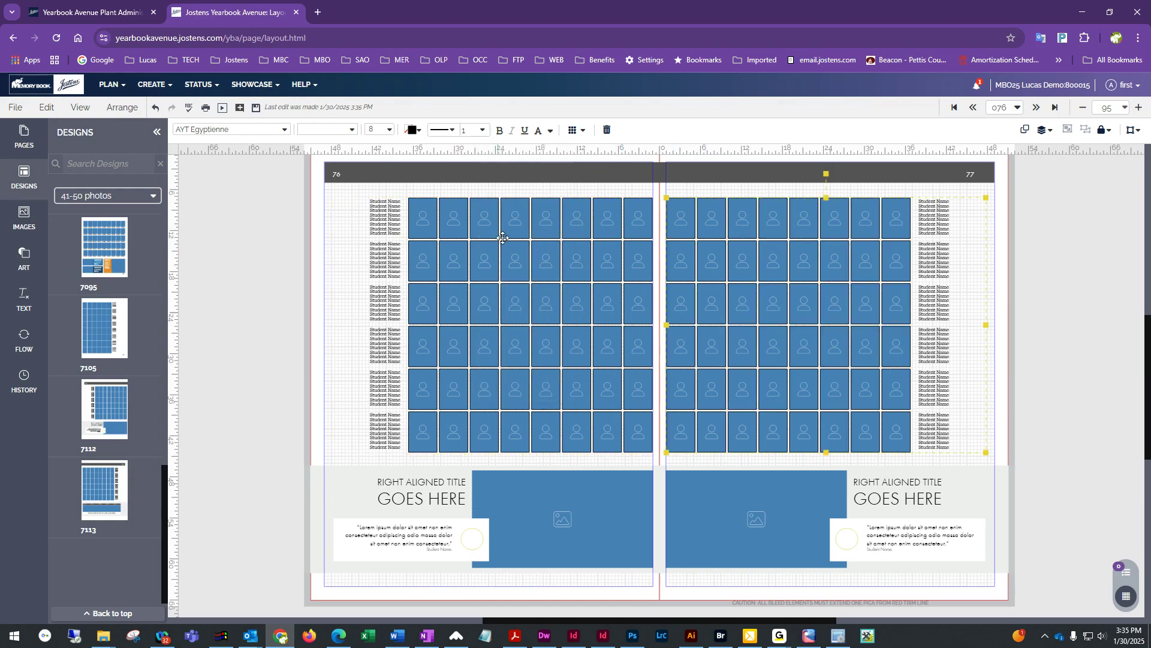
# Open the flow options for page 77's portraits and set their rounded corner value to 6
pyautogui.click(574, 133)
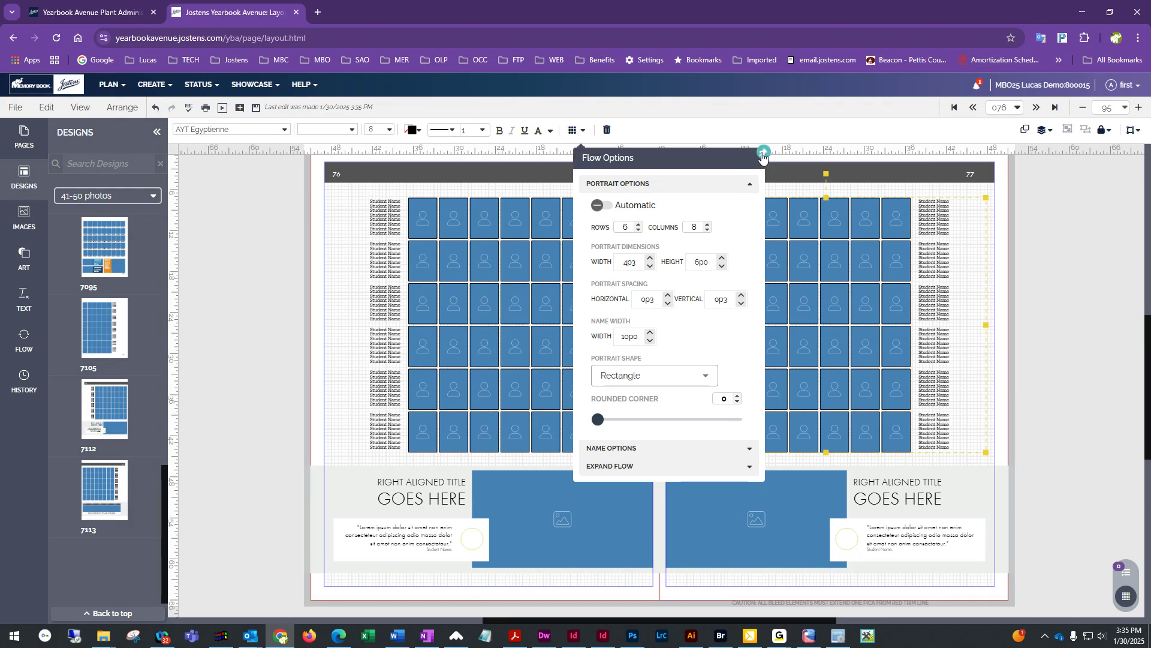
pyautogui.moveTo(703, 159); pyautogui.dragTo(1079, 207)
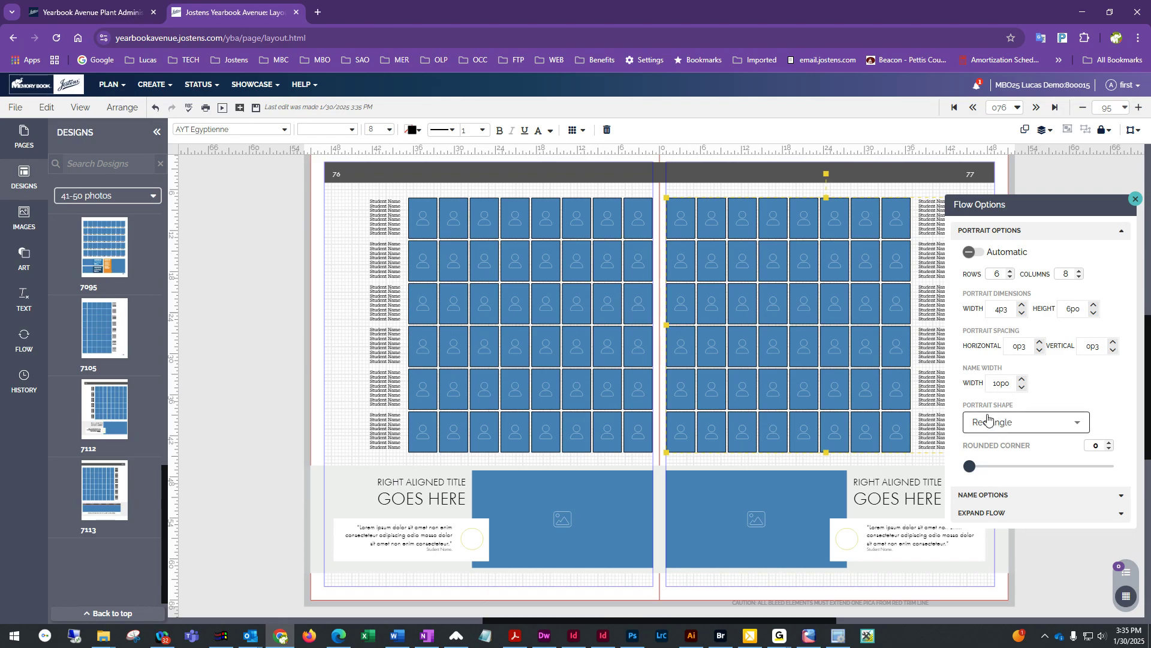
pyautogui.moveTo(970, 466)
pyautogui.mouseDown()
pyautogui.moveTo(1041, 472)
pyautogui.moveTo(958, 469)
pyautogui.mouseUp()
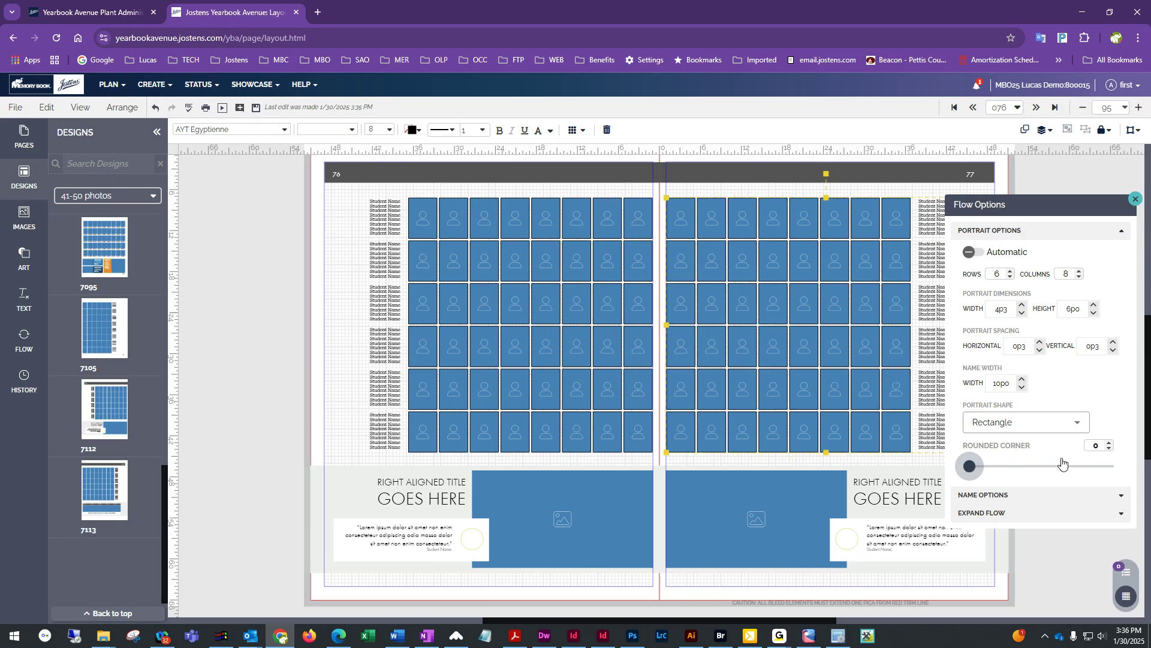
pyautogui.click(1109, 442)
pyautogui.click(1109, 442)
pyautogui.click(1110, 442)
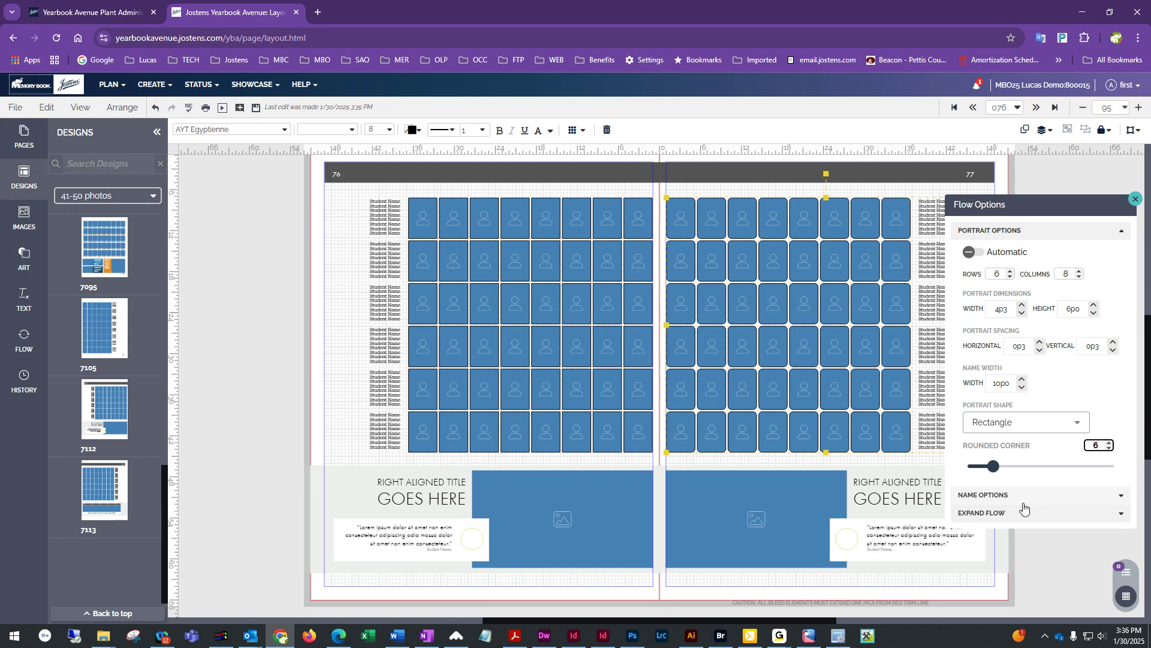
# Try the Trapezoid and Parallelogram portrait shapes on page 77's portrait flow
pyautogui.click(986, 423)
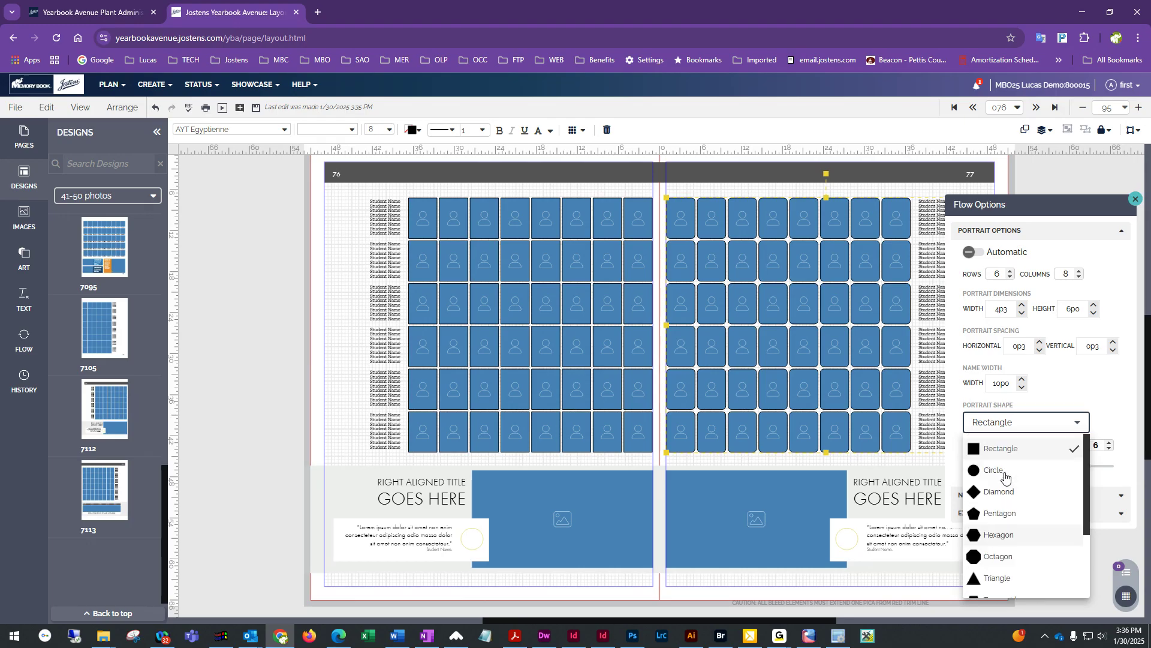
pyautogui.scroll(-1, 1022, 498)
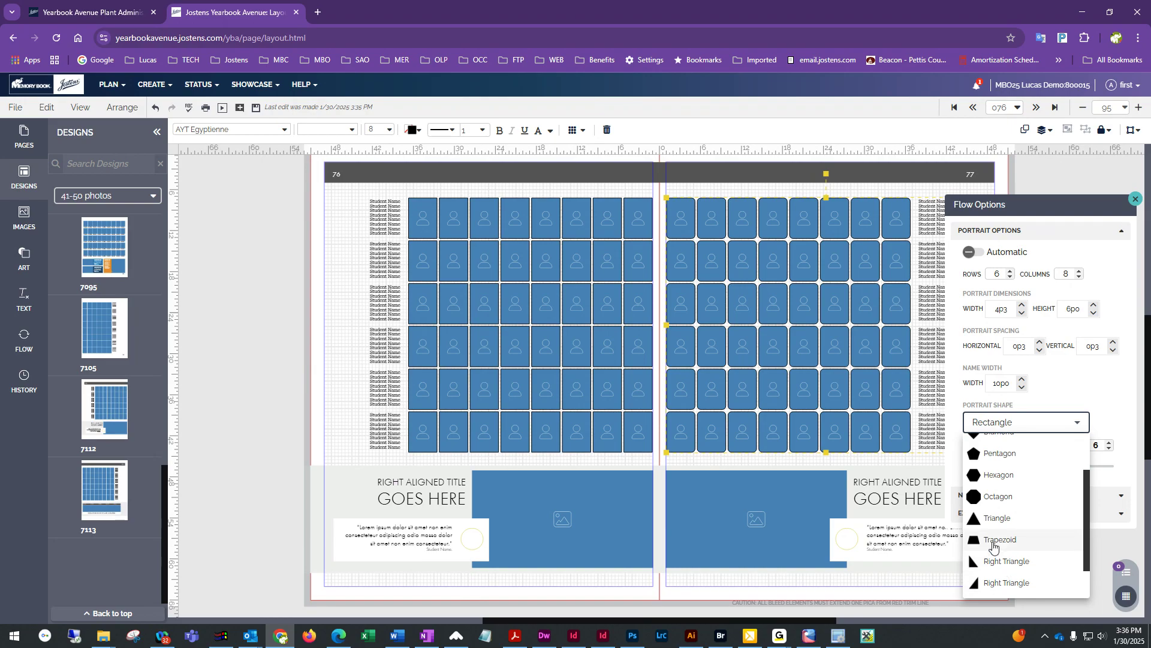
pyautogui.click(993, 541)
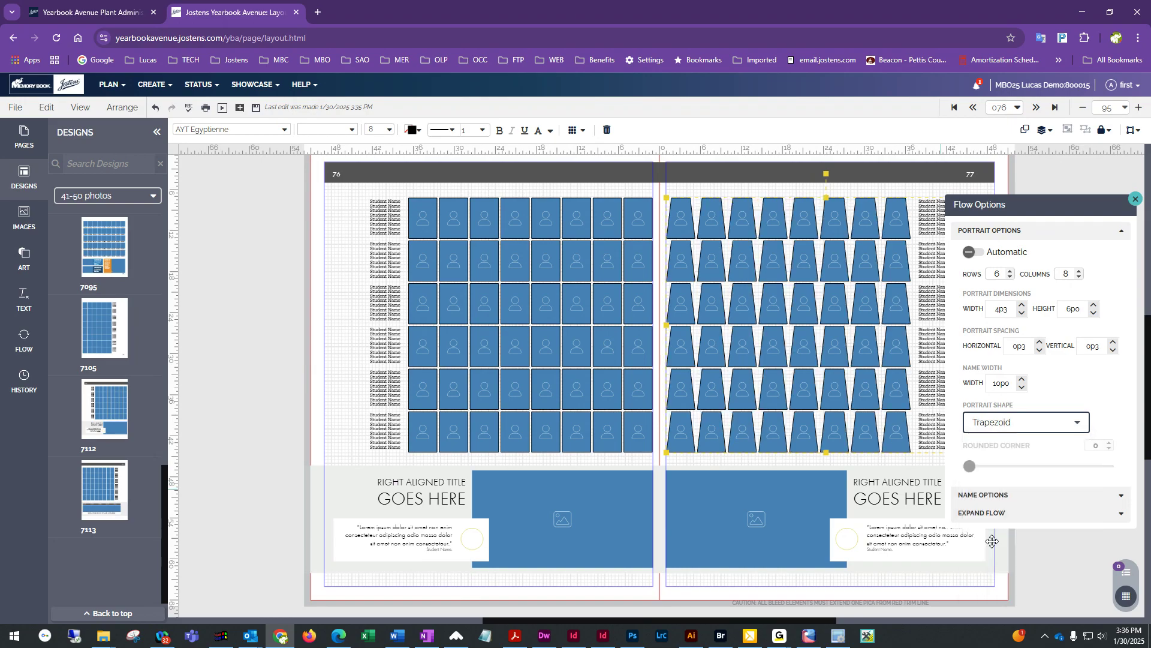
pyautogui.click(1029, 425)
pyautogui.scroll(1, 1013, 554)
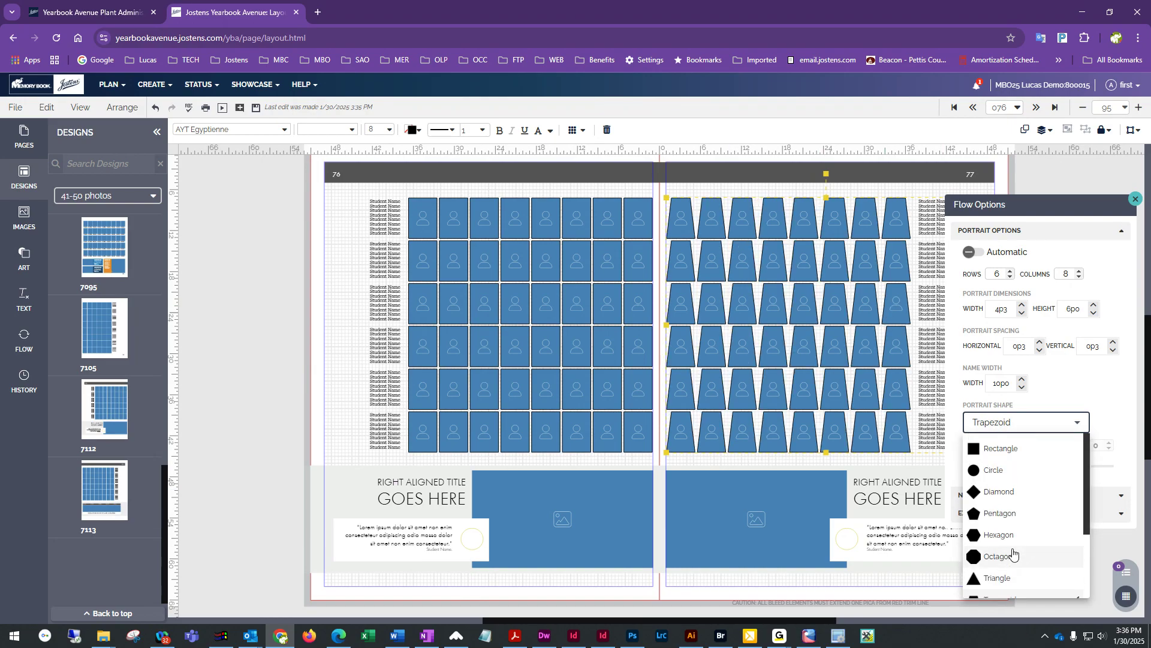
pyautogui.scroll(-2, 1012, 554)
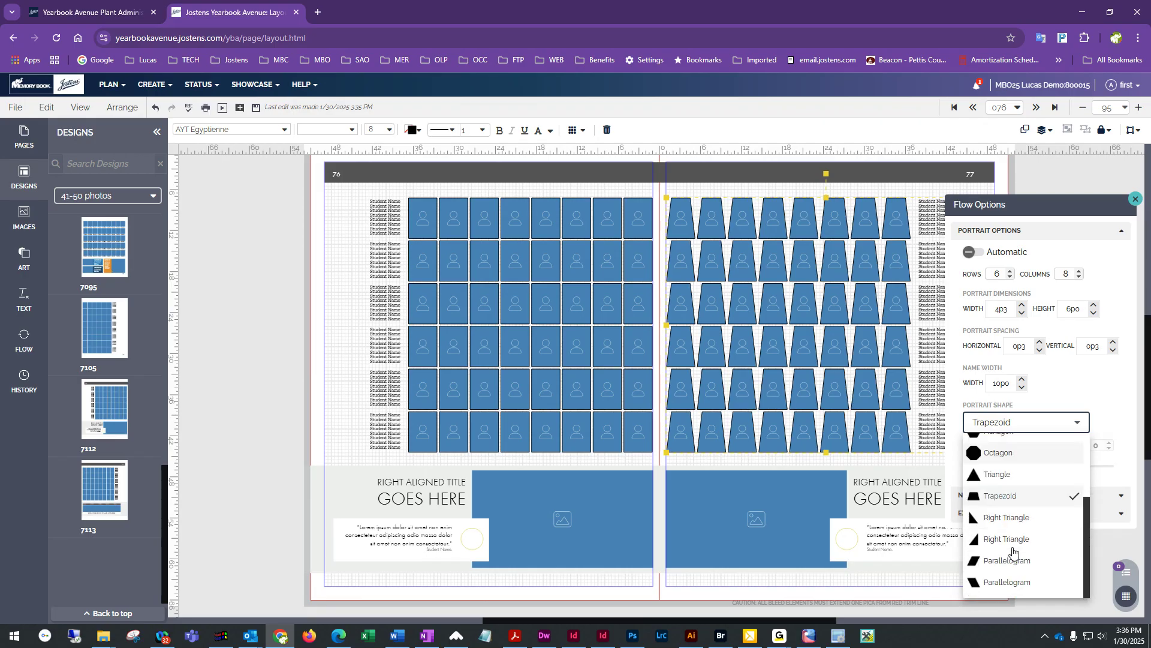
pyautogui.click(1008, 560)
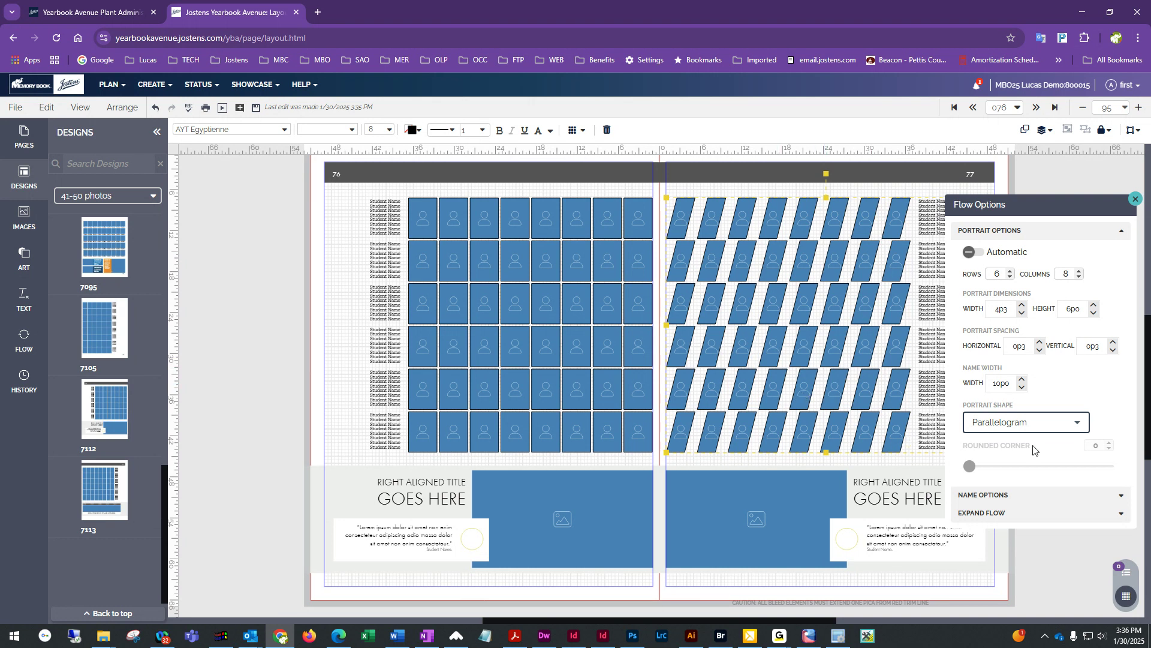
# Set page 77's portrait shape back to Rectangle with a rounded corner value of 12
pyautogui.click(1020, 426)
pyautogui.scroll(3, 999, 447)
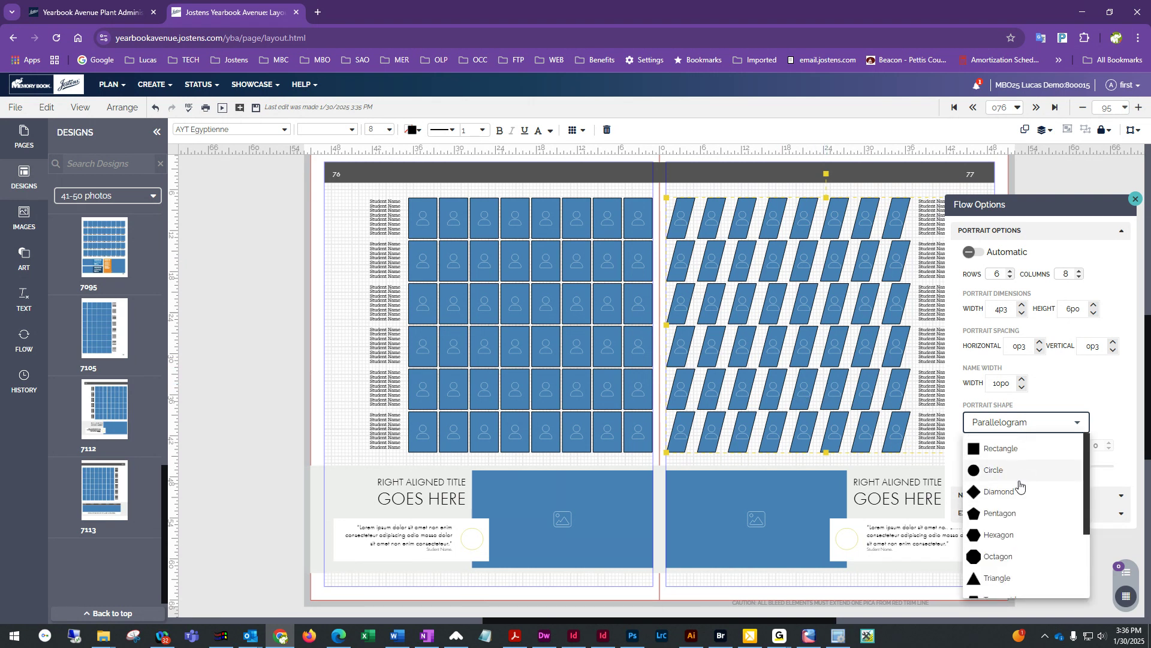
pyautogui.click(993, 449)
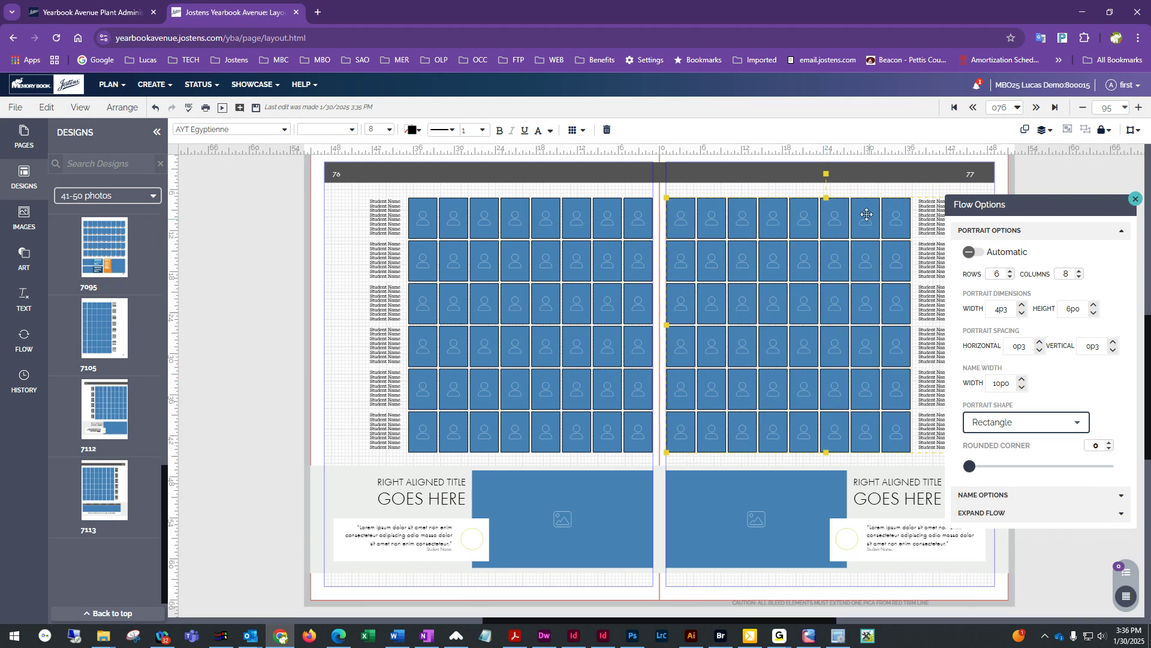
pyautogui.click(1011, 429)
pyautogui.click(995, 448)
pyautogui.moveTo(976, 472); pyautogui.dragTo(1018, 472)
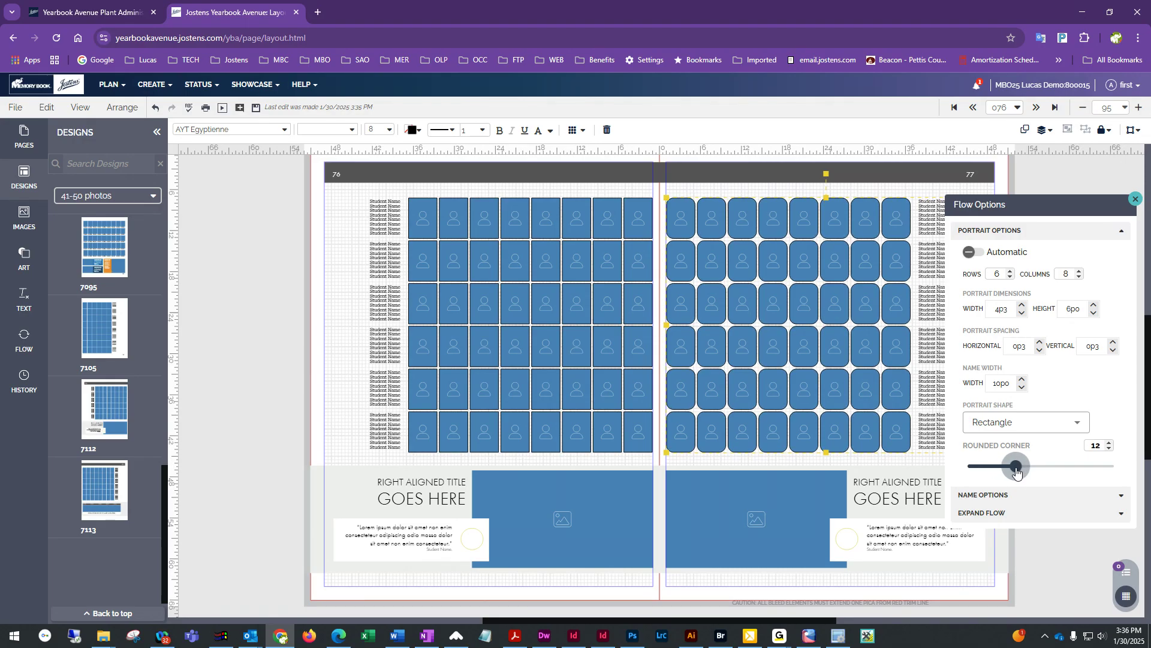
# Round the corners of page 76's portraits to match page 77, close the flow options and save the spread
pyautogui.click(543, 323)
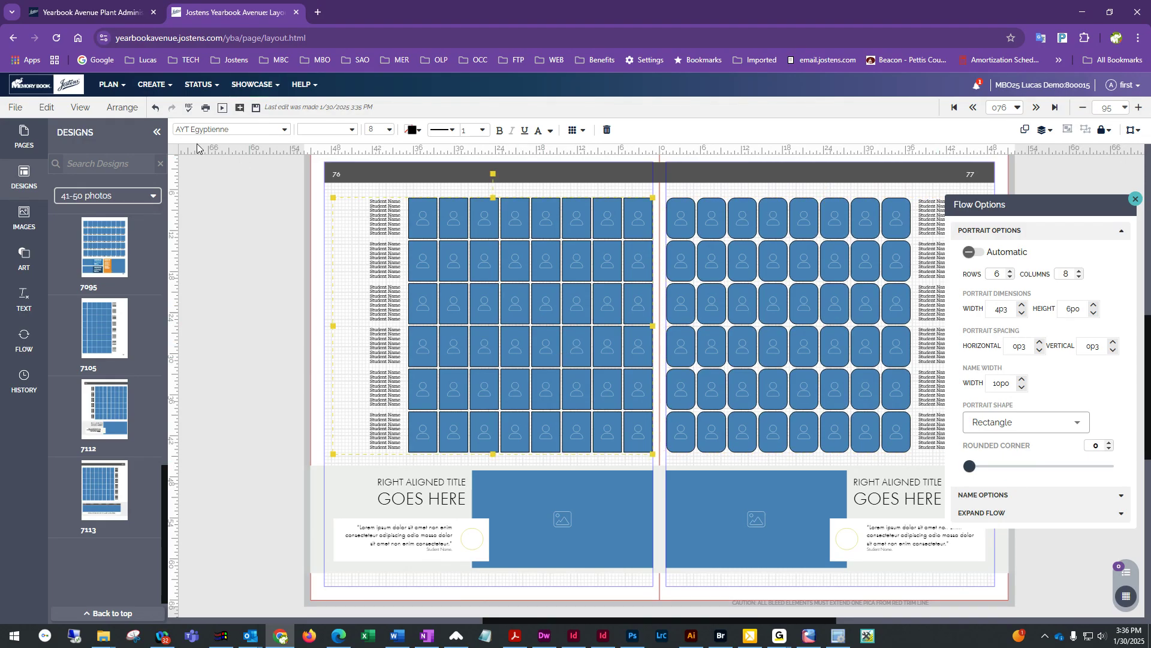
pyautogui.click(256, 108)
pyautogui.moveTo(969, 466); pyautogui.dragTo(1017, 467)
pyautogui.click(1089, 559)
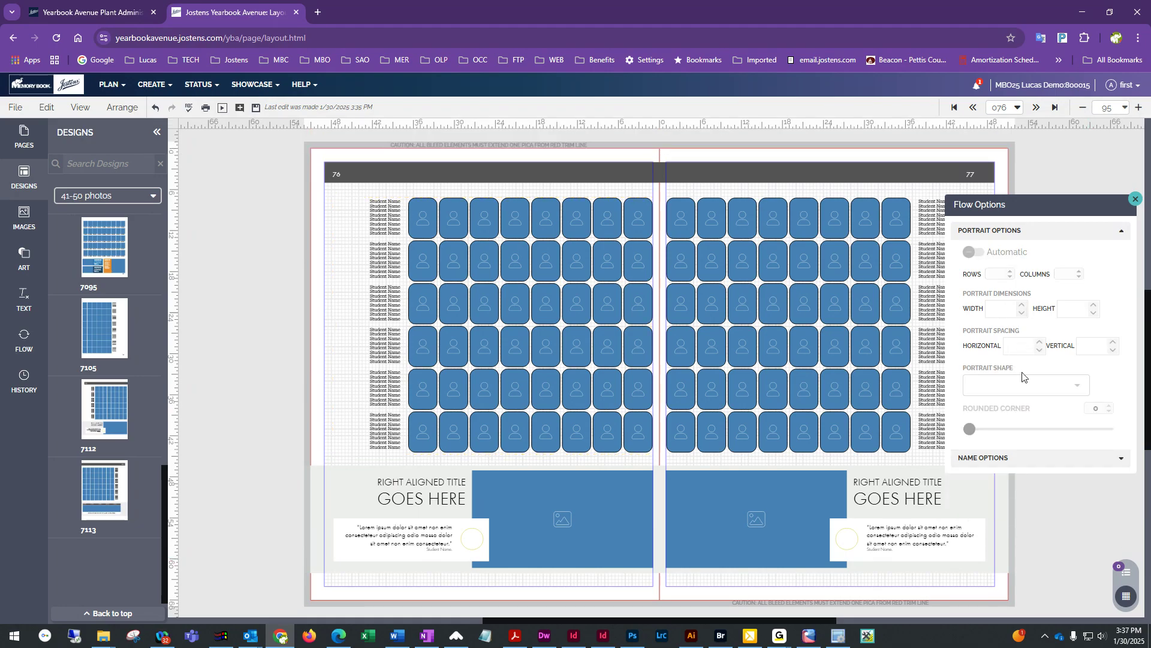
pyautogui.click(1135, 198)
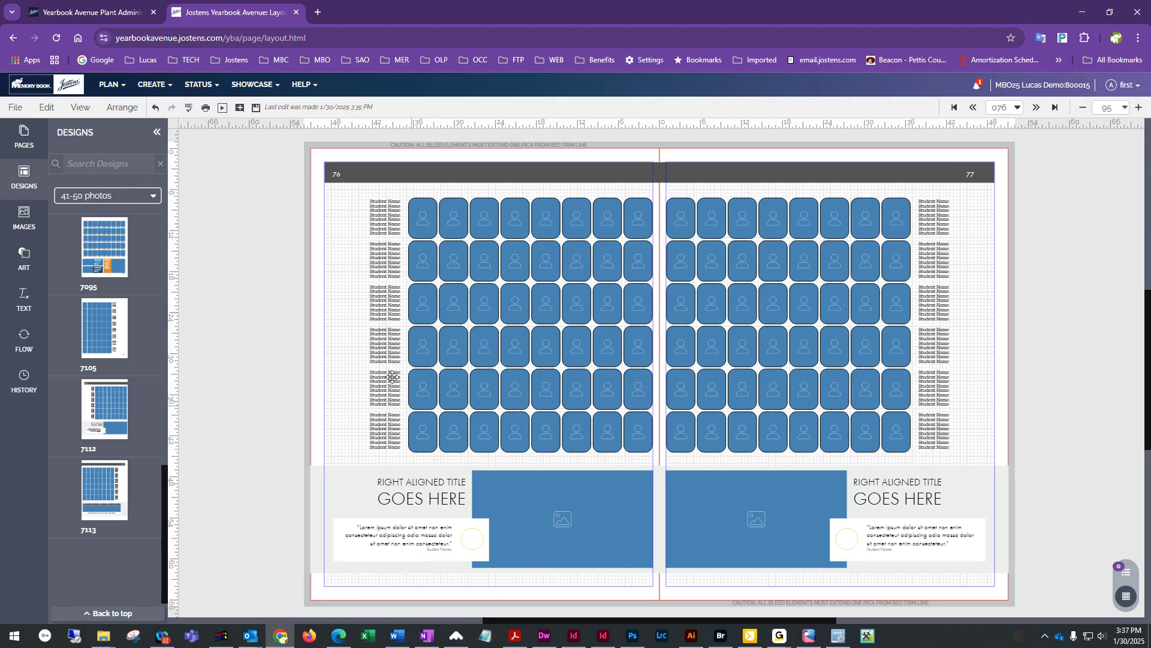
pyautogui.click(257, 108)
# Save the left page as a template named "class page left 1-30-25"
pyautogui.click(17, 112)
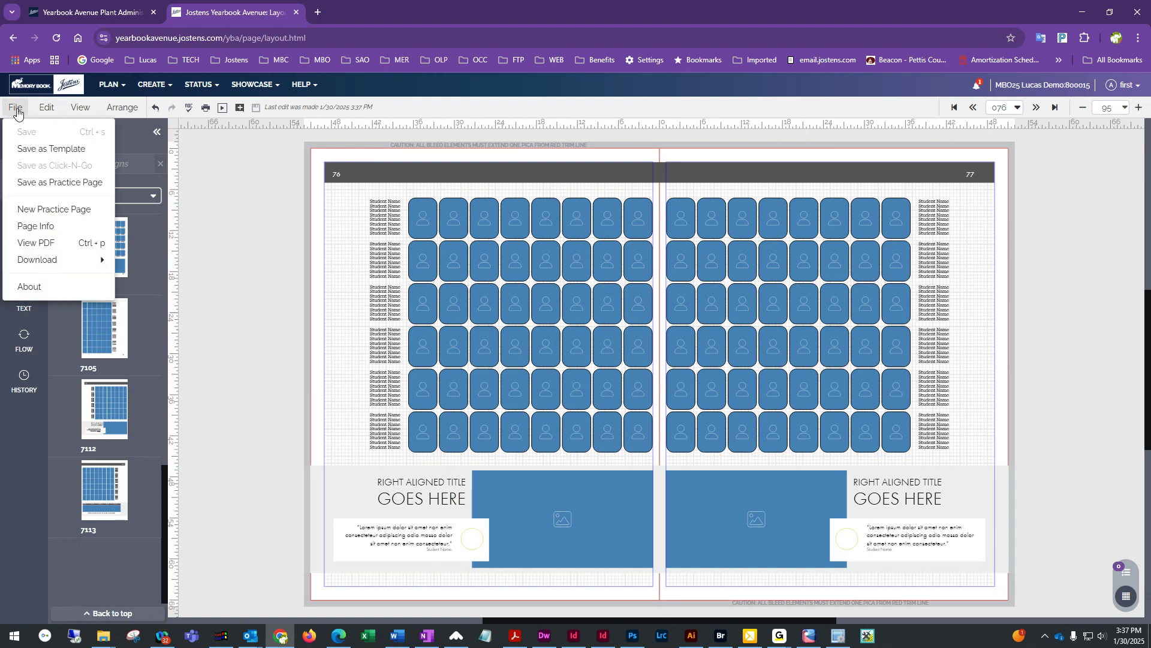
pyautogui.click(60, 149)
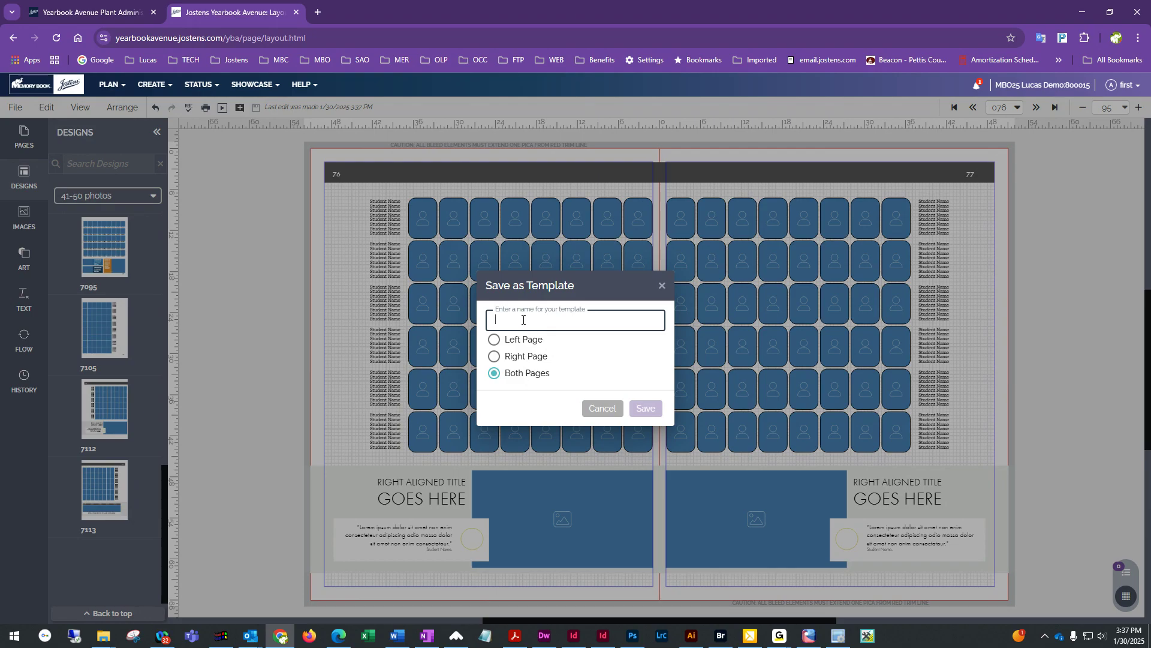
pyautogui.write('class page 1-30-25')
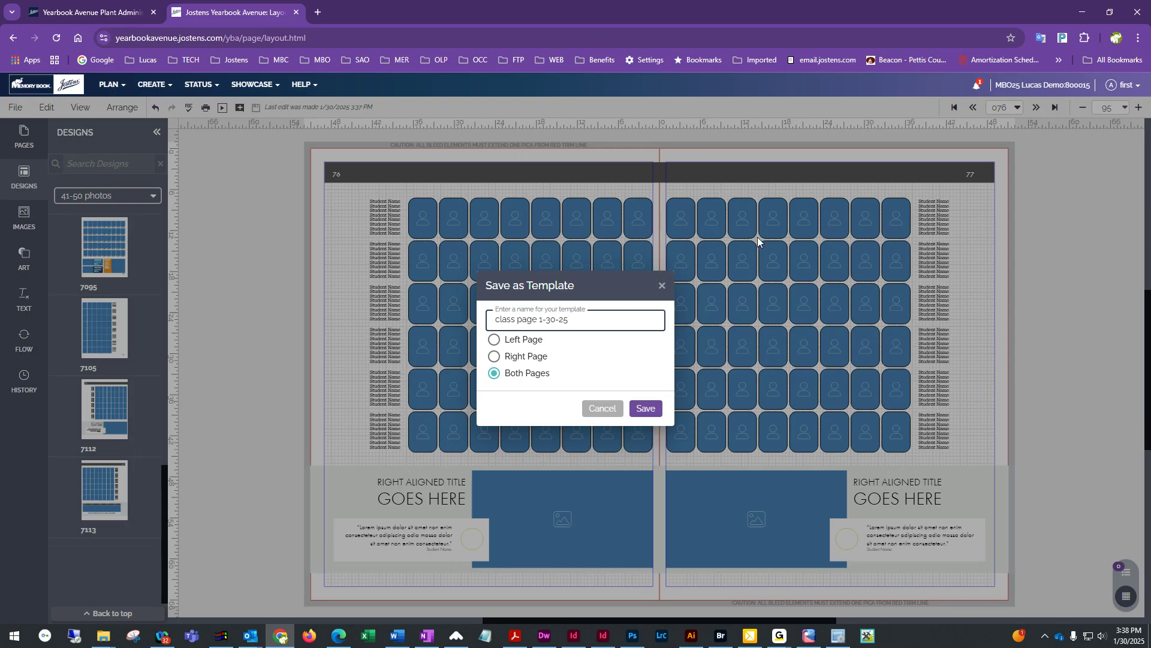
pyautogui.click(508, 343)
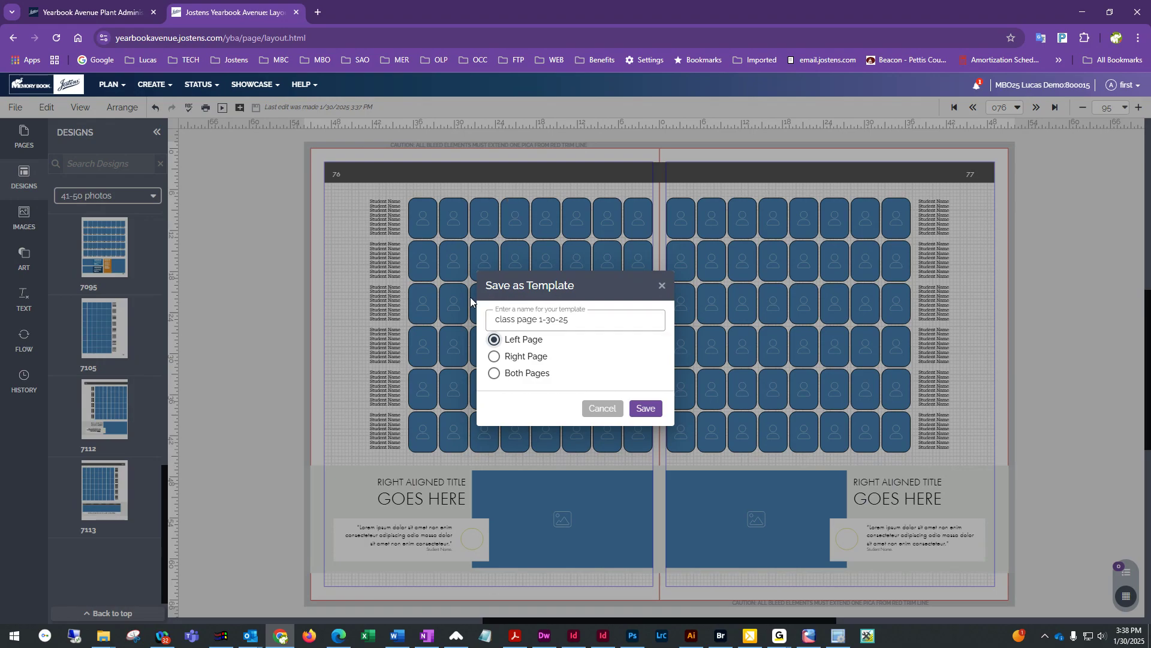
pyautogui.click(587, 325)
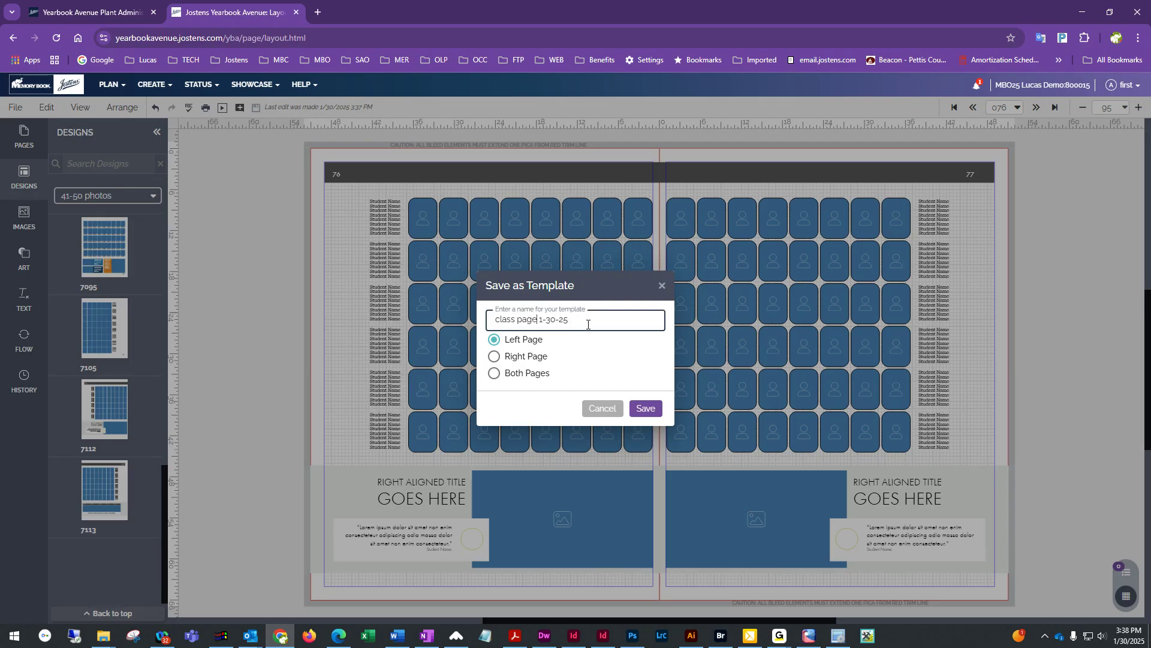
pyautogui.write('left')
pyautogui.click(647, 410)
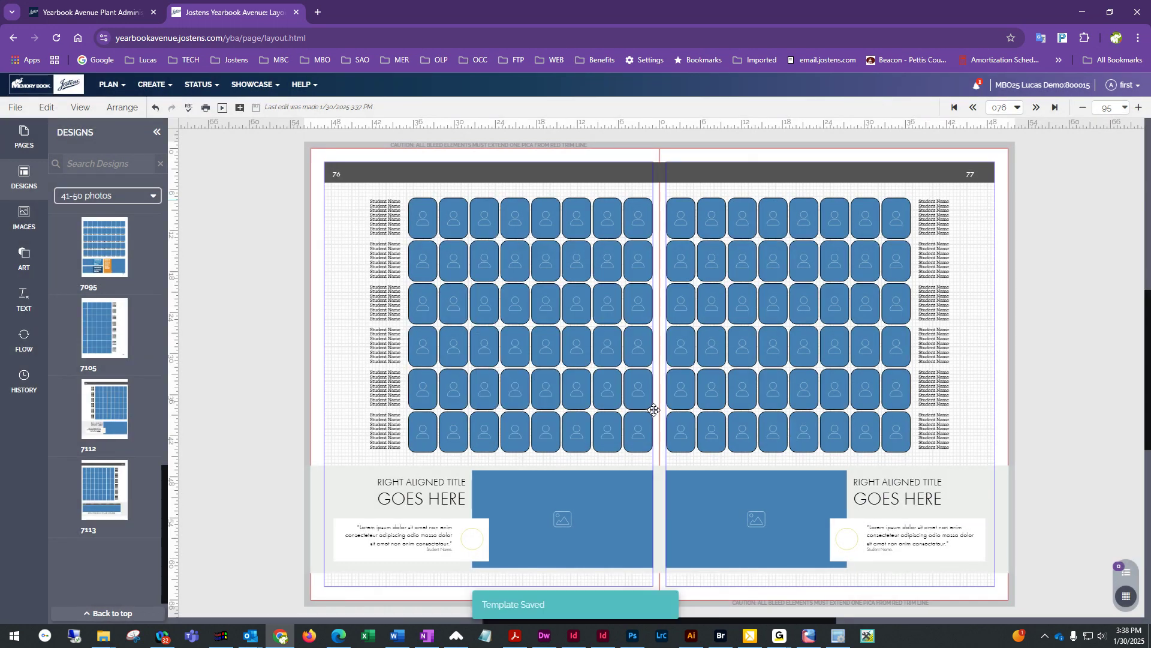
# Save the right page as a template named "class page right 1-30-25"
pyautogui.click(15, 109)
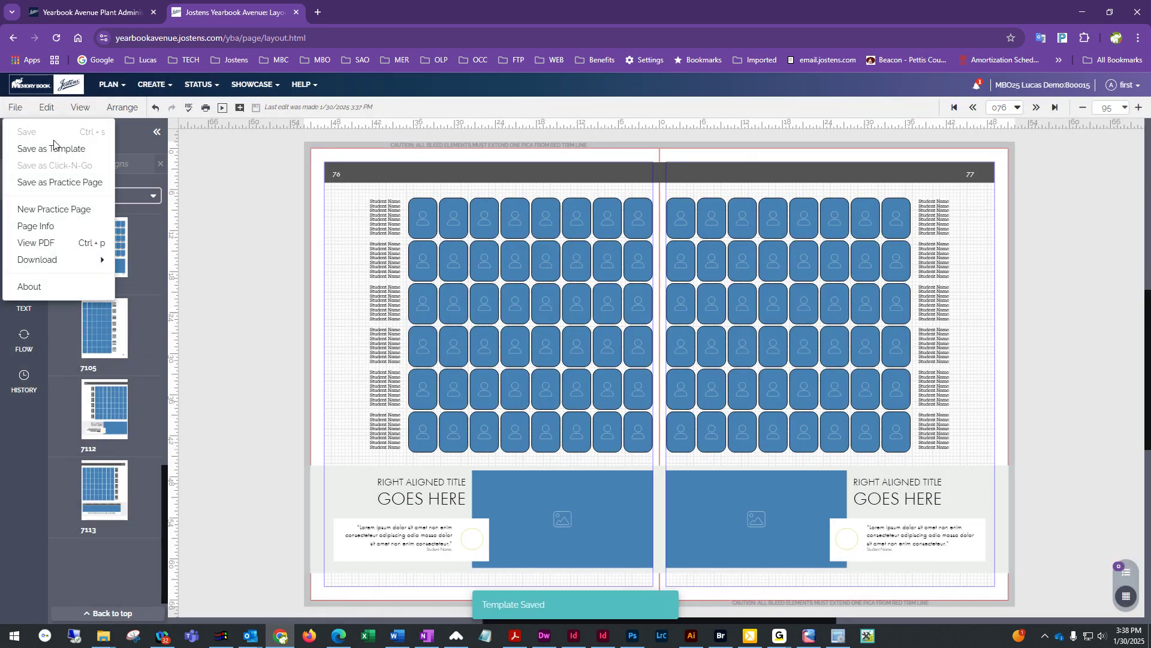
pyautogui.click(62, 149)
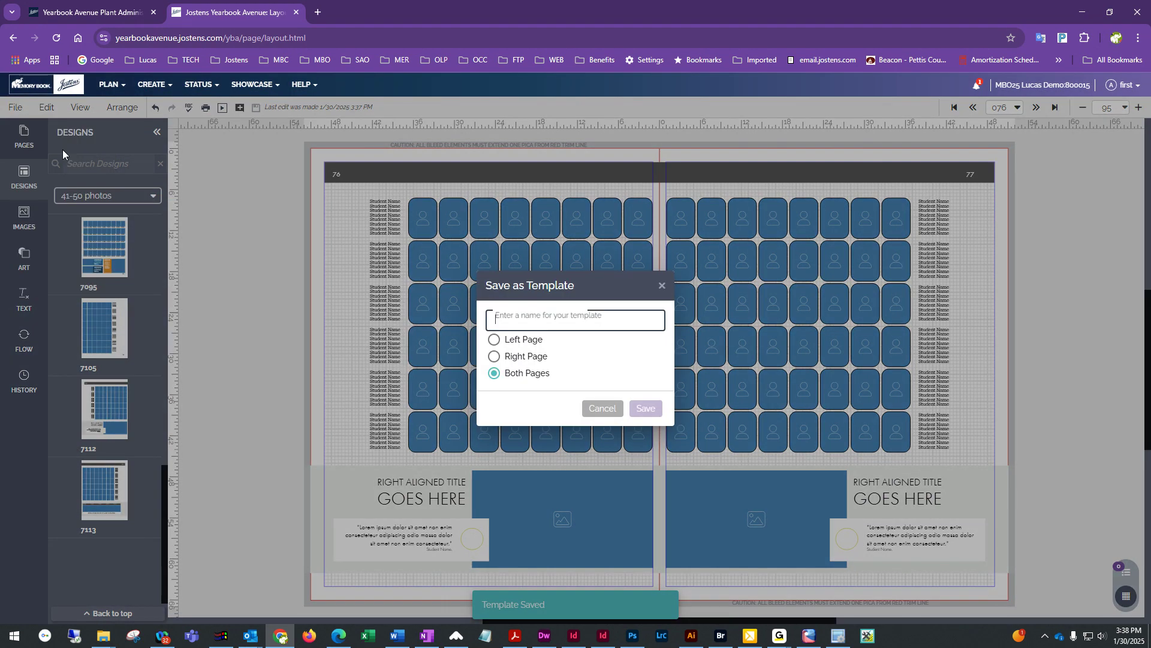
pyautogui.click(494, 357)
pyautogui.click(522, 320)
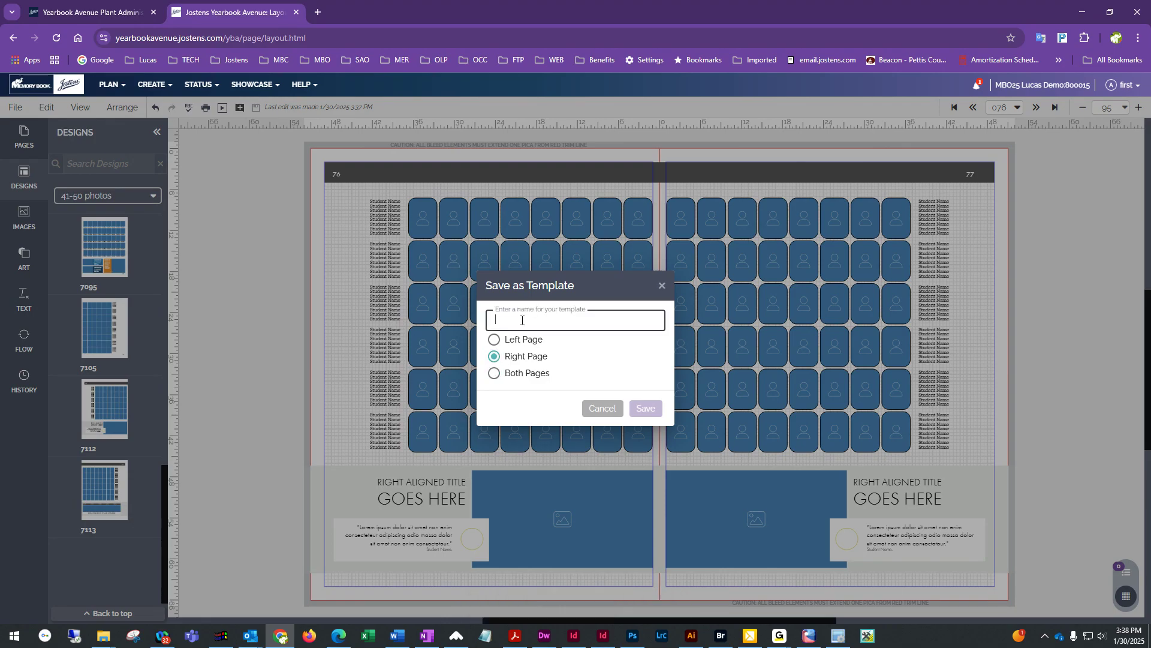
pyautogui.write('class page right 1-30-25')
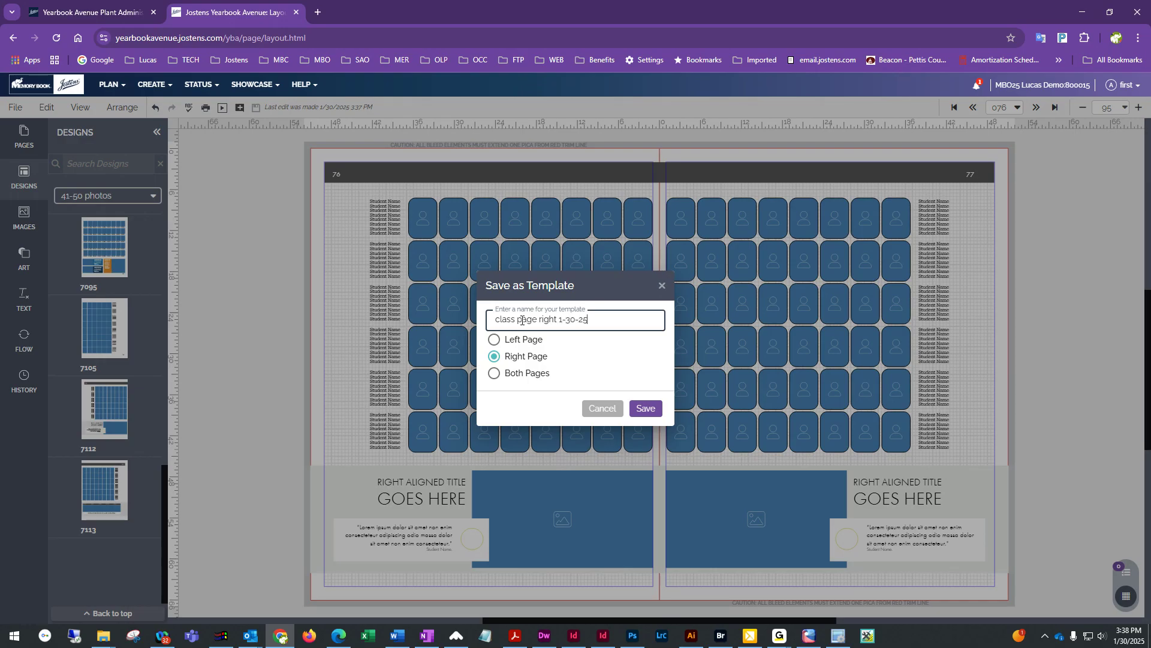
pyautogui.click(645, 411)
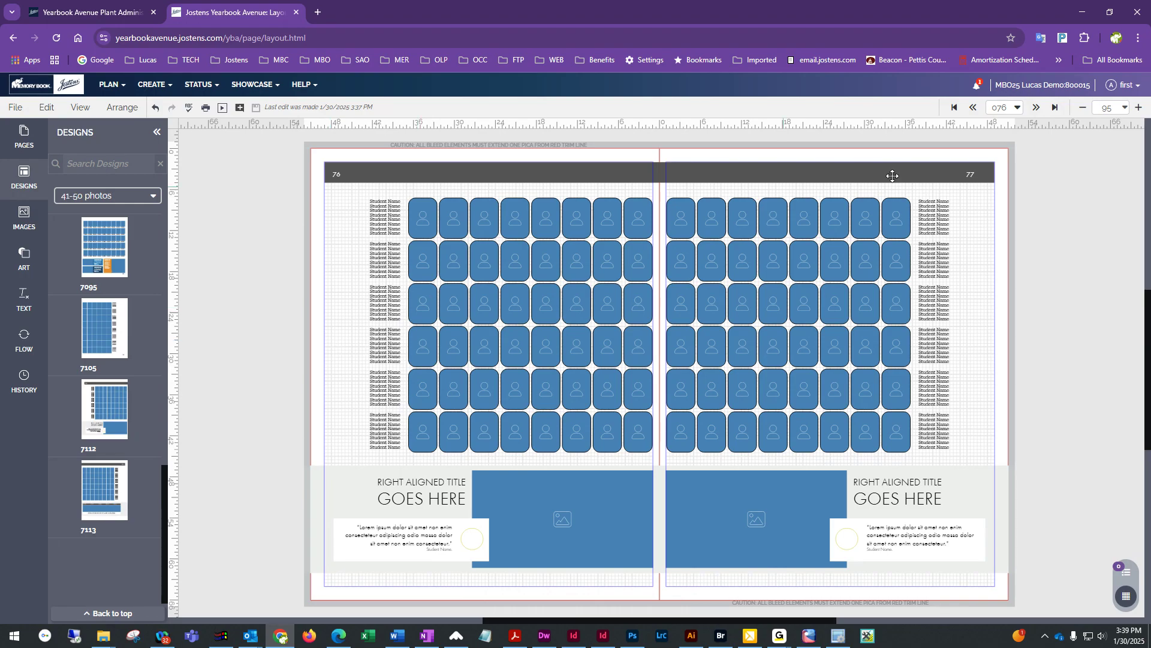
# Clear the photo, caption and portrait flow from page 78 on the following spread and save the spread
pyautogui.click(1033, 108)
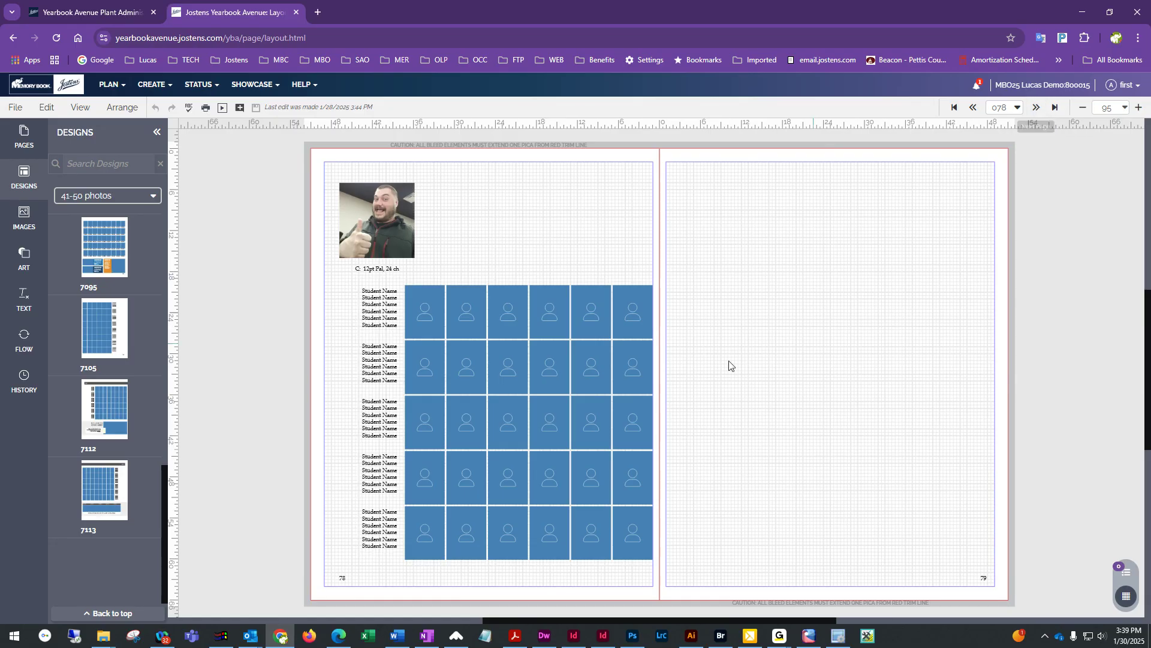
pyautogui.click(395, 240)
pyautogui.press('Delete')
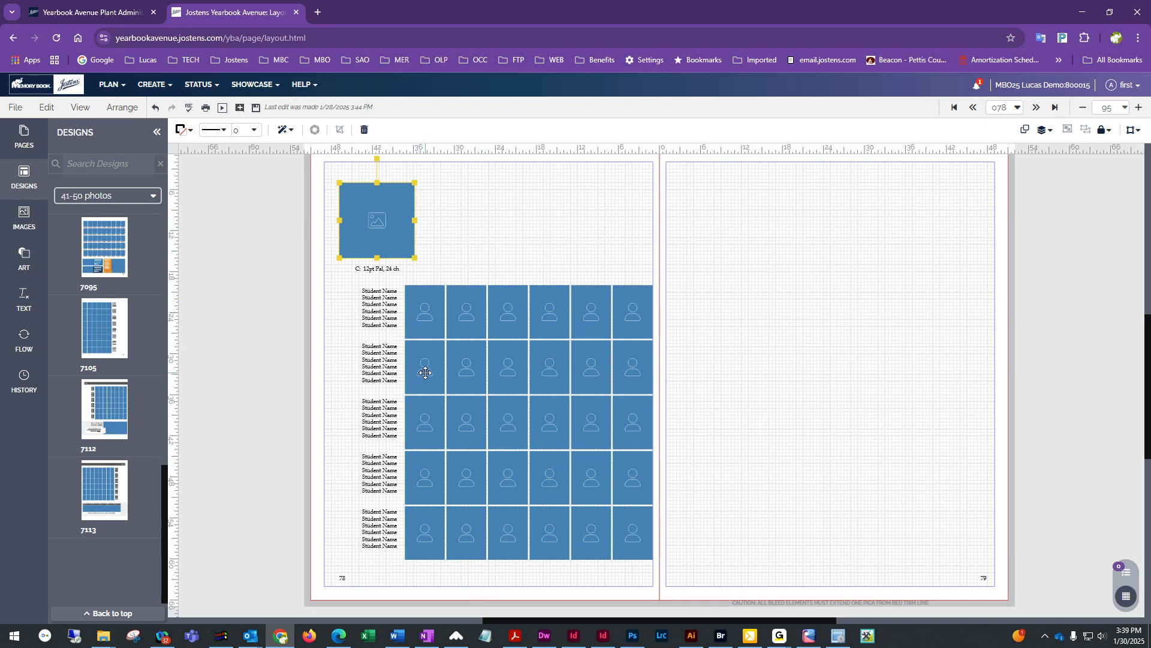
pyautogui.moveTo(322, 166); pyautogui.dragTo(661, 560)
pyautogui.press('Delete')
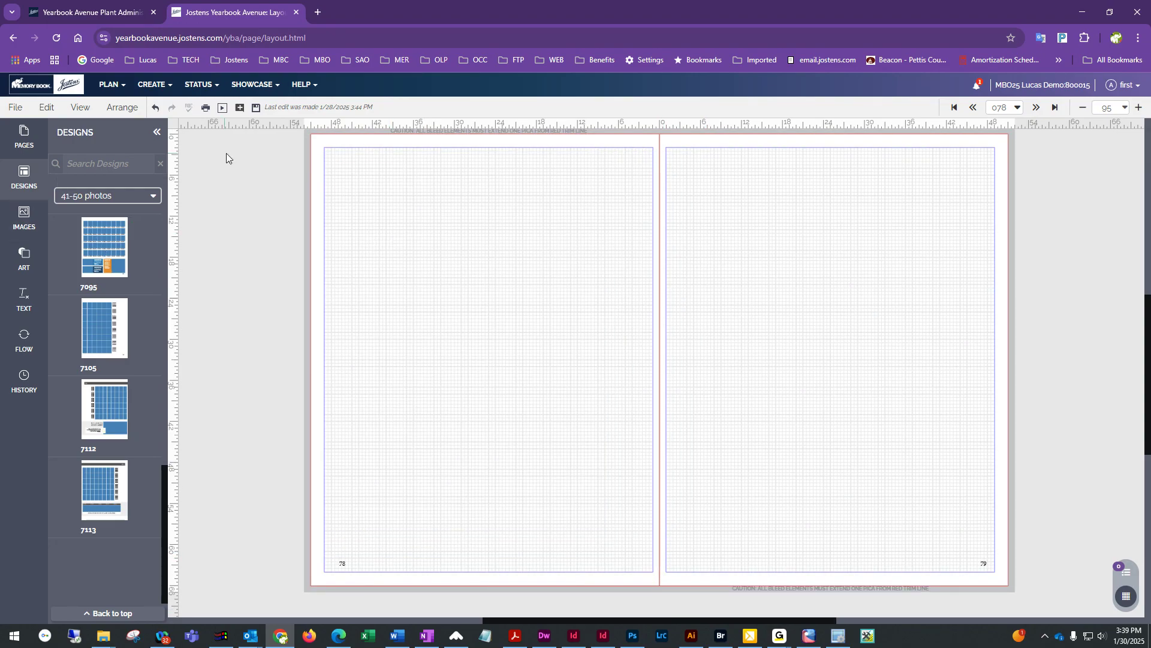
pyautogui.click(255, 107)
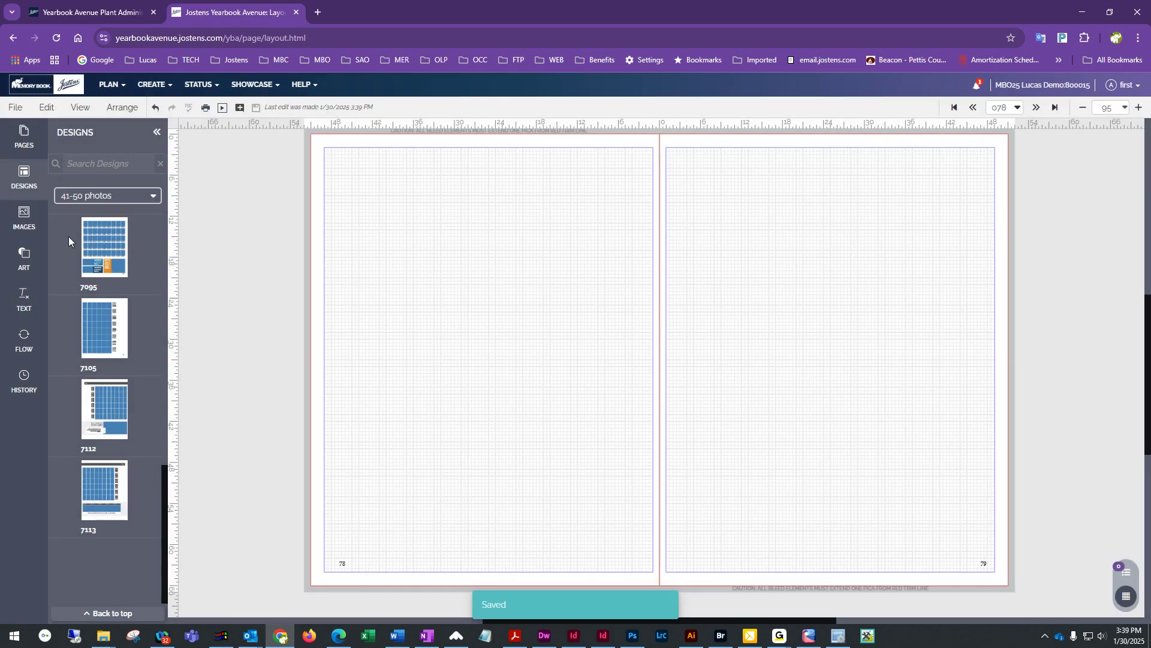
# Apply the custom template "class page left 1-30-25" from My Templates to page 78 without retaining existing content
pyautogui.click(27, 177)
pyautogui.click(27, 177)
pyautogui.click(76, 196)
pyautogui.scroll(5, 90, 258)
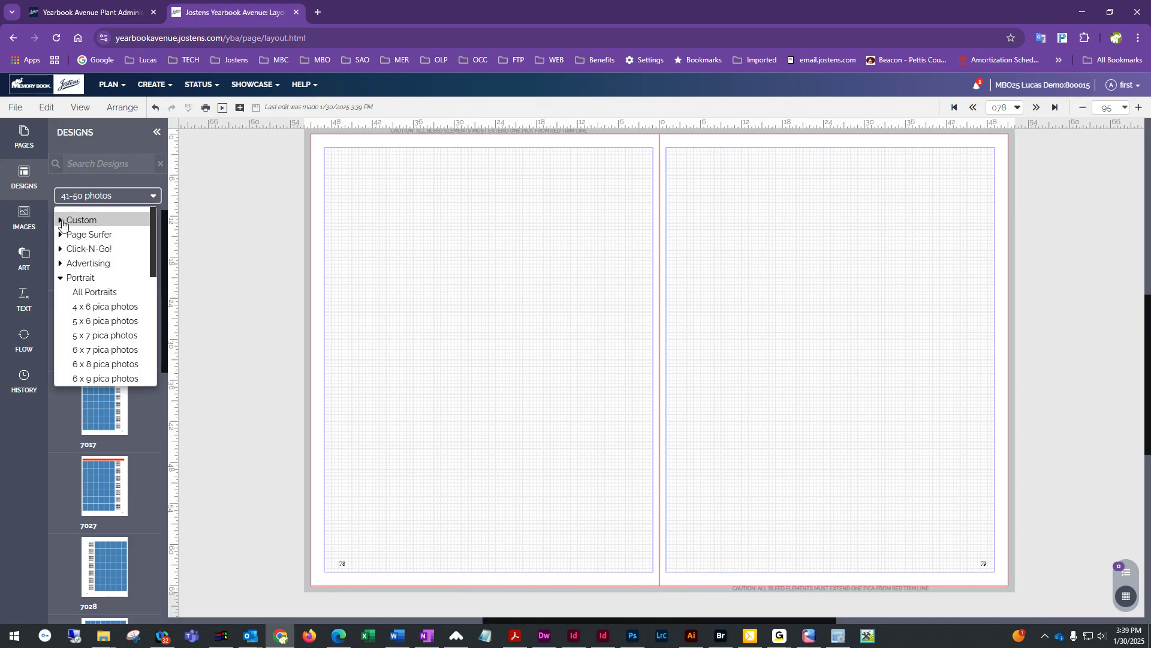
pyautogui.click(62, 222)
pyautogui.click(98, 248)
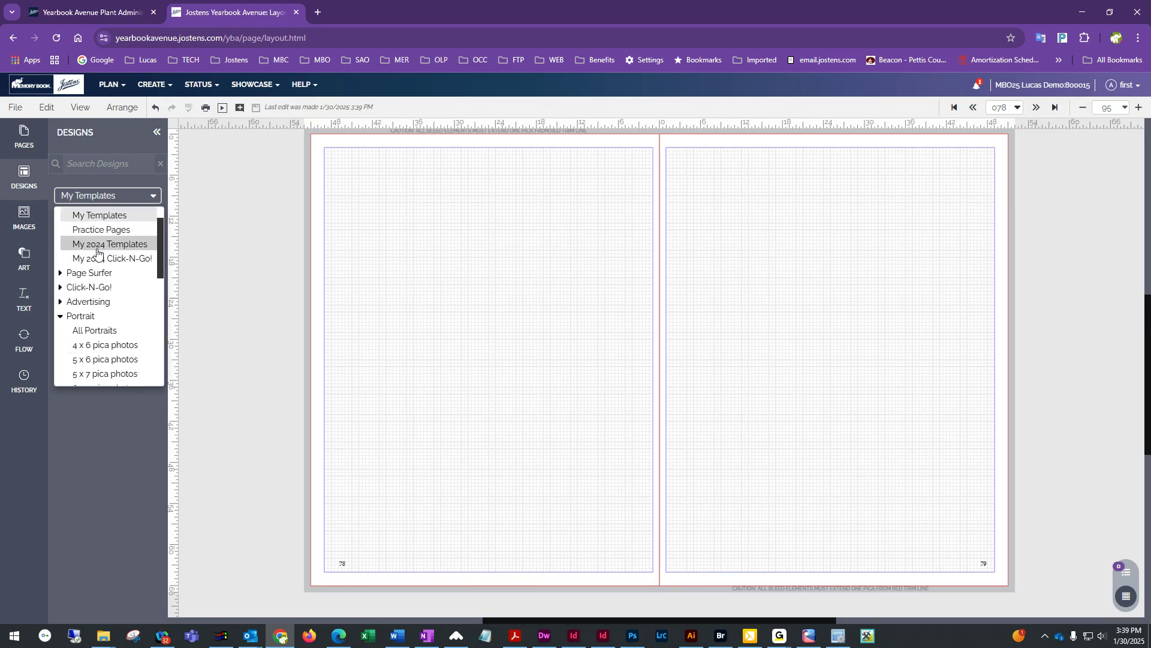
pyautogui.scroll(-4, 96, 279)
pyautogui.scroll(-4, 96, 287)
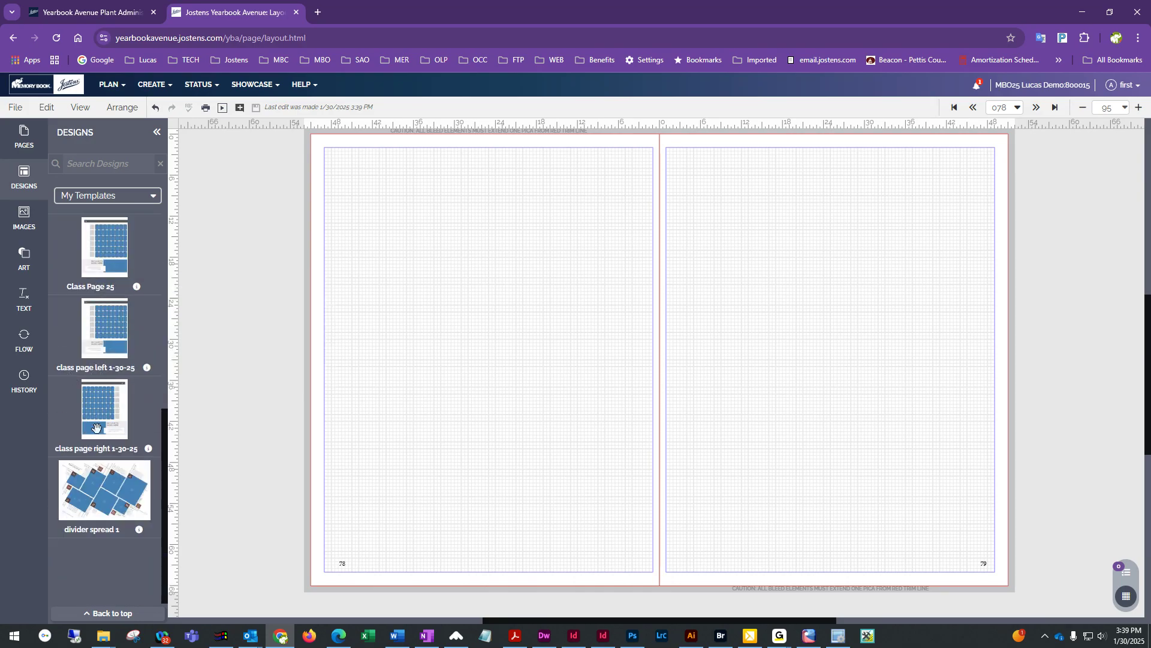
pyautogui.moveTo(114, 335); pyautogui.dragTo(447, 314)
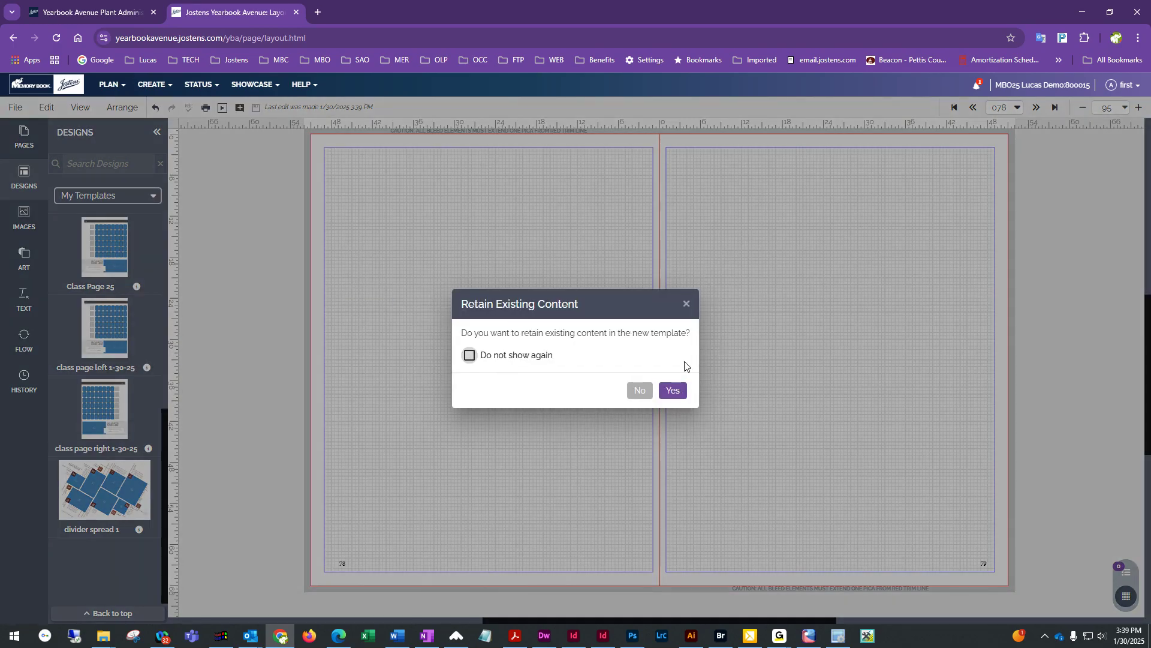
pyautogui.click(639, 390)
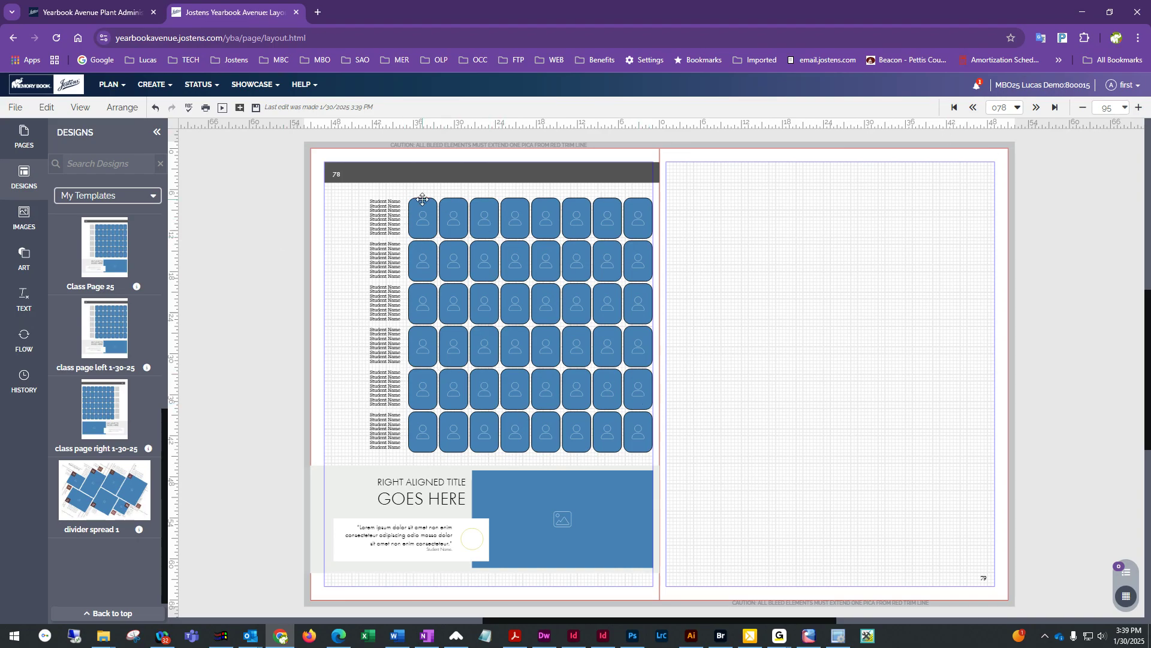
# Return to spread 76-77 without saving page 78's changes and choose the first teacher's 5th Grade category for the image flow
pyautogui.click(973, 107)
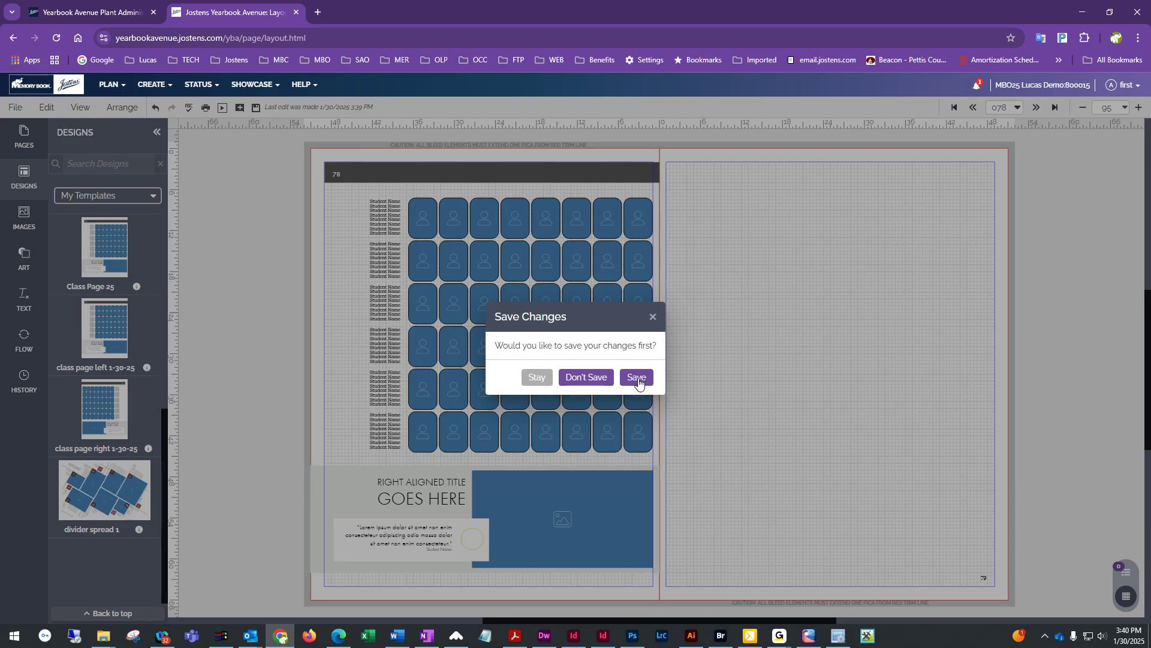
pyautogui.click(604, 382)
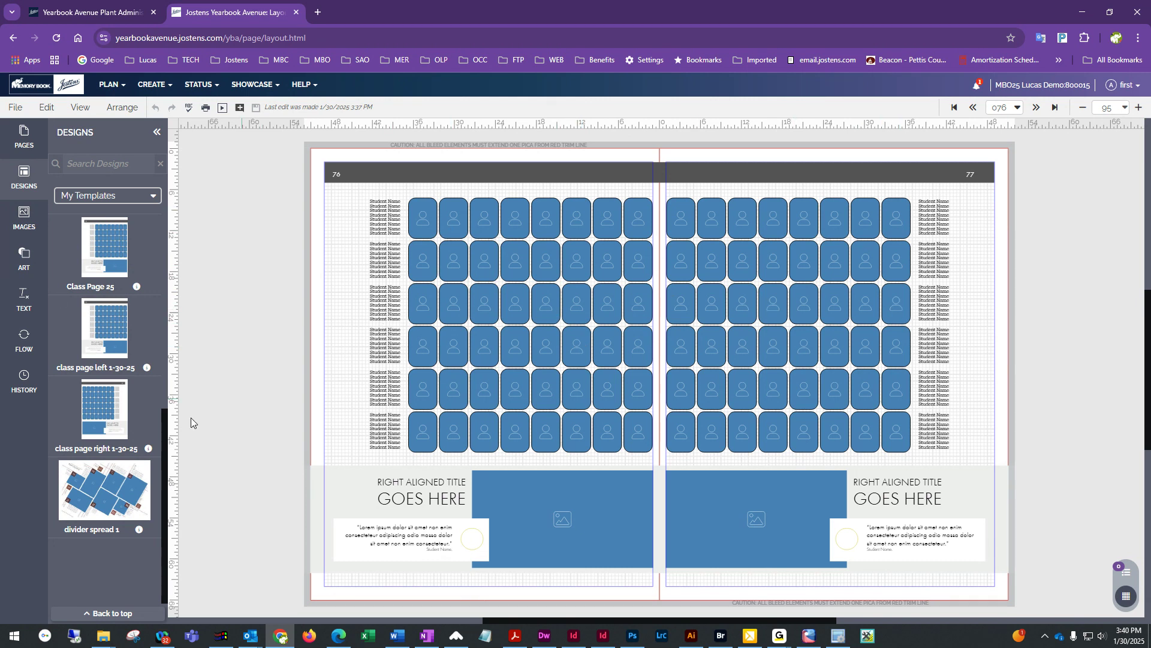
pyautogui.click(27, 339)
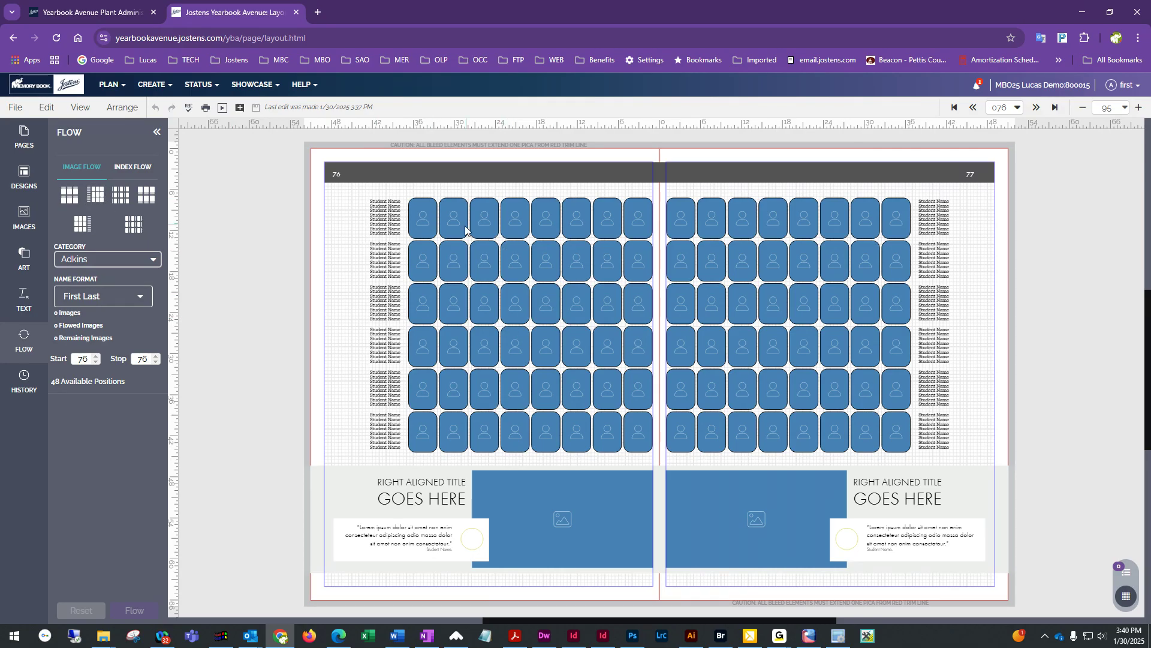
pyautogui.click(726, 327)
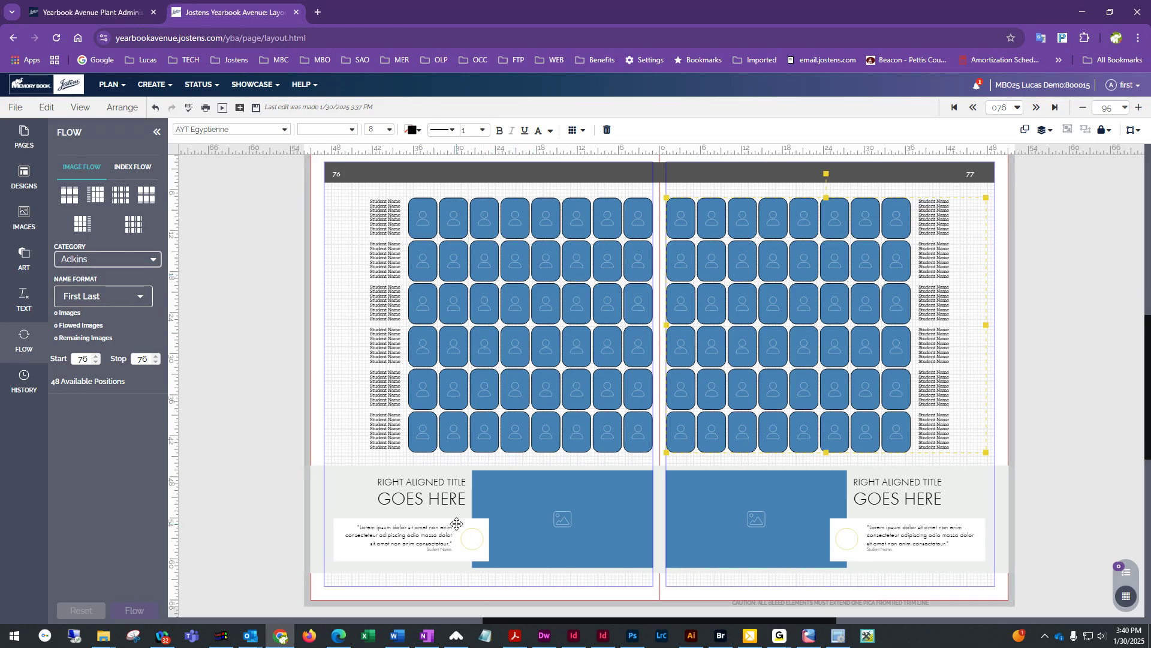
pyautogui.click(100, 264)
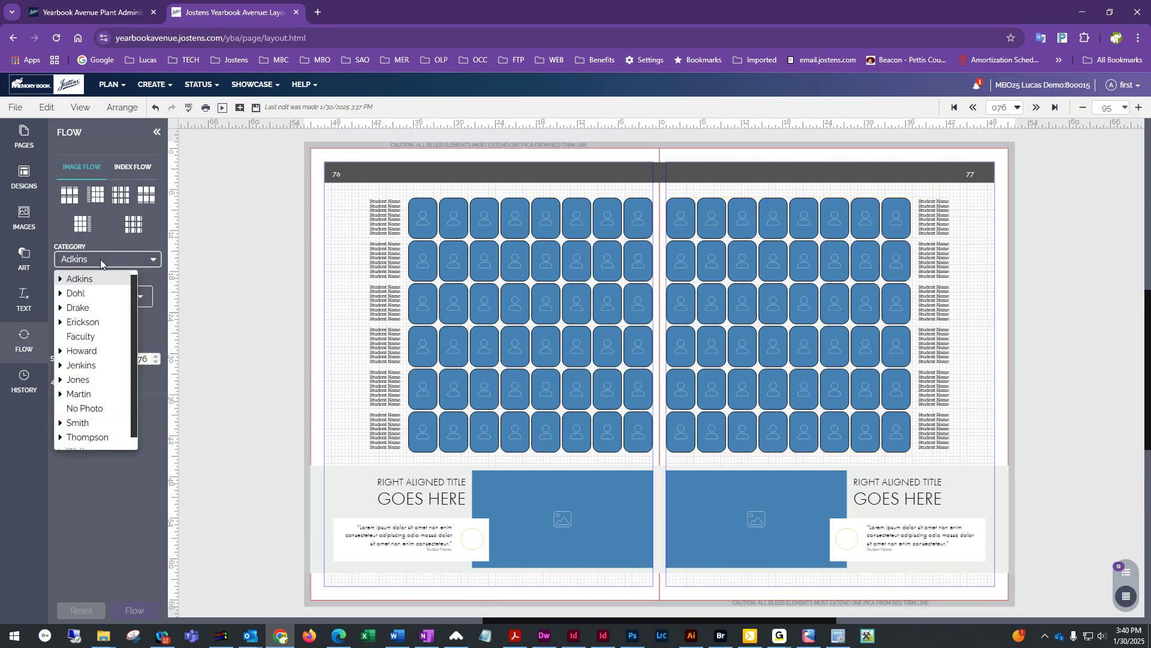
pyautogui.click(58, 280)
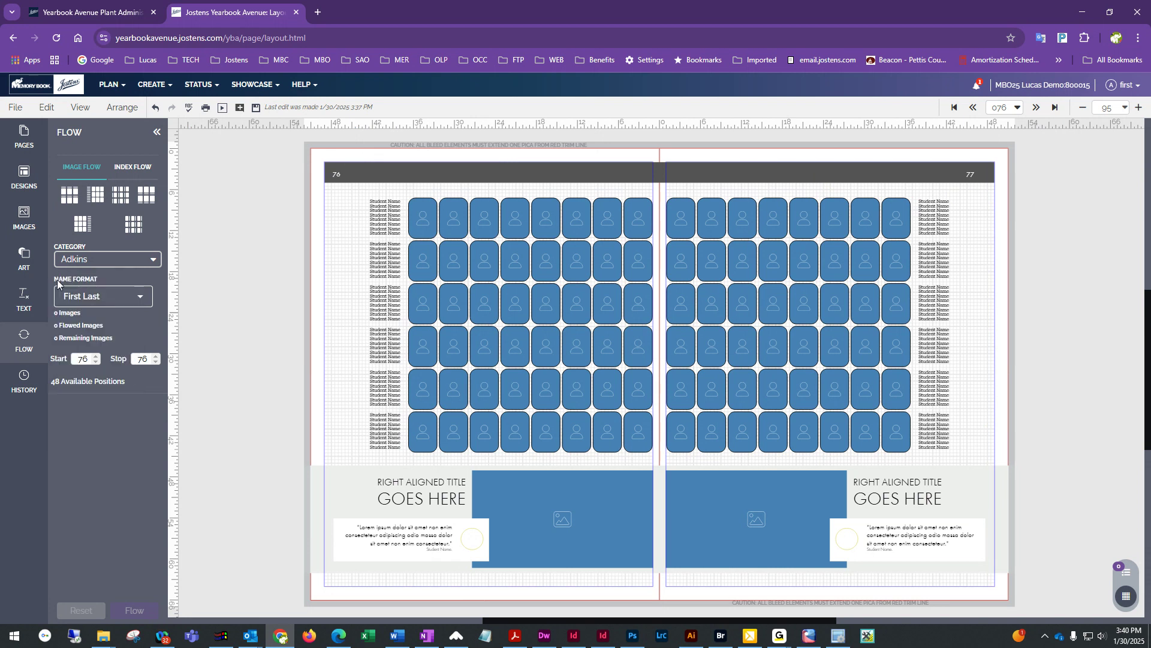
pyautogui.click(95, 261)
pyautogui.click(59, 279)
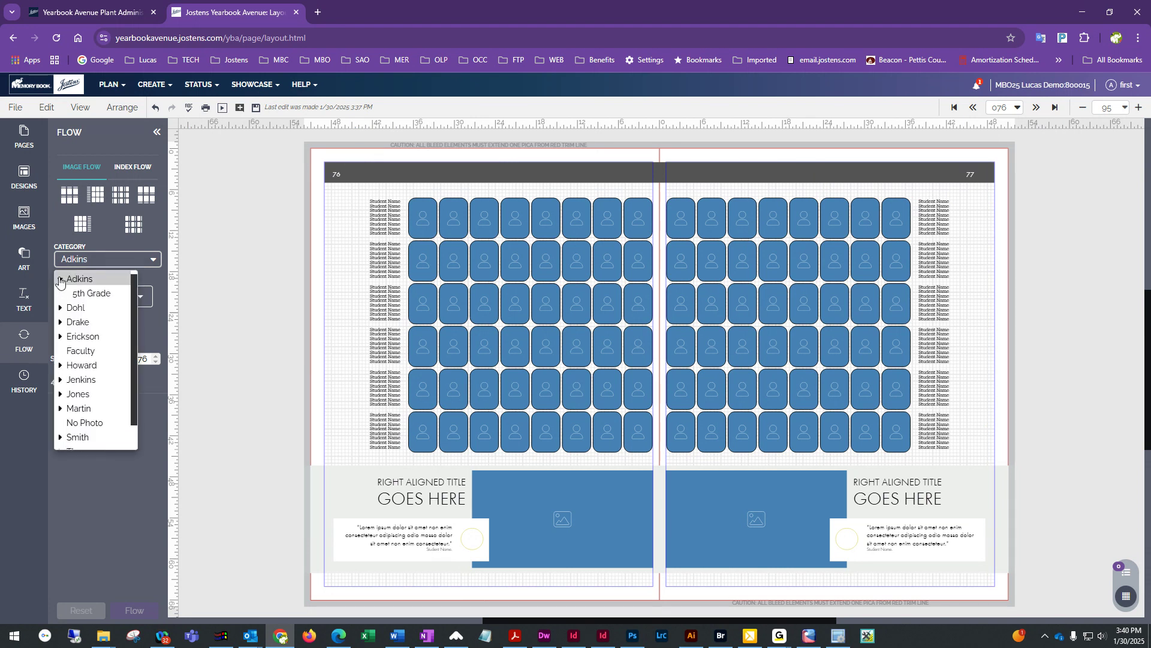
pyautogui.click(93, 293)
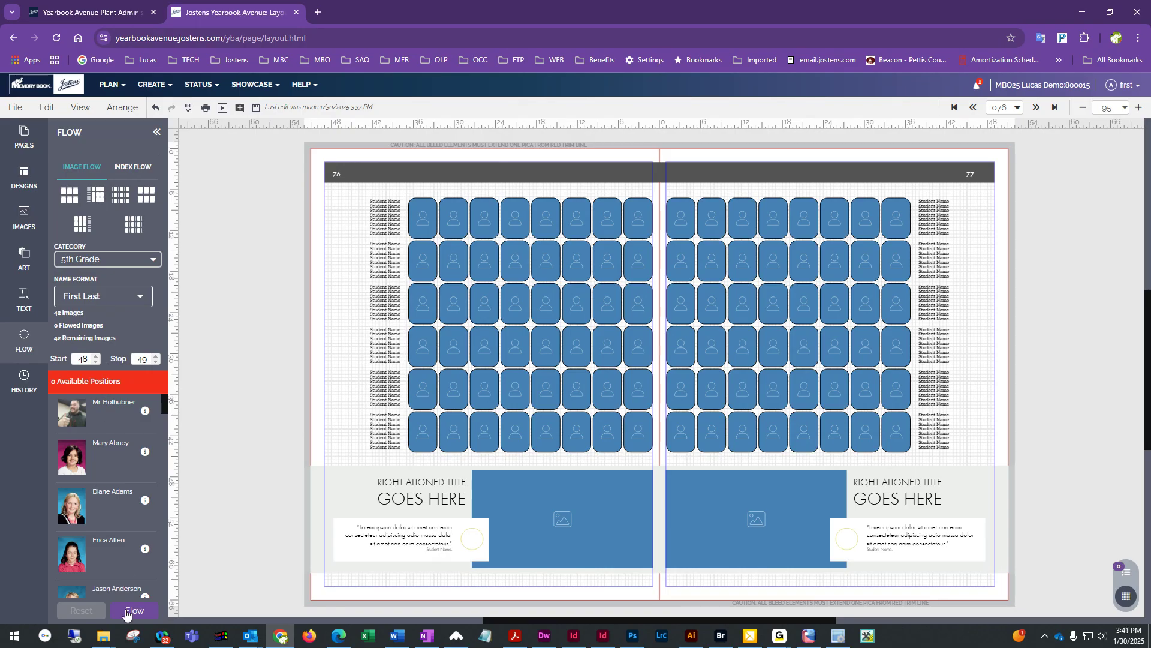
pyautogui.click(122, 297)
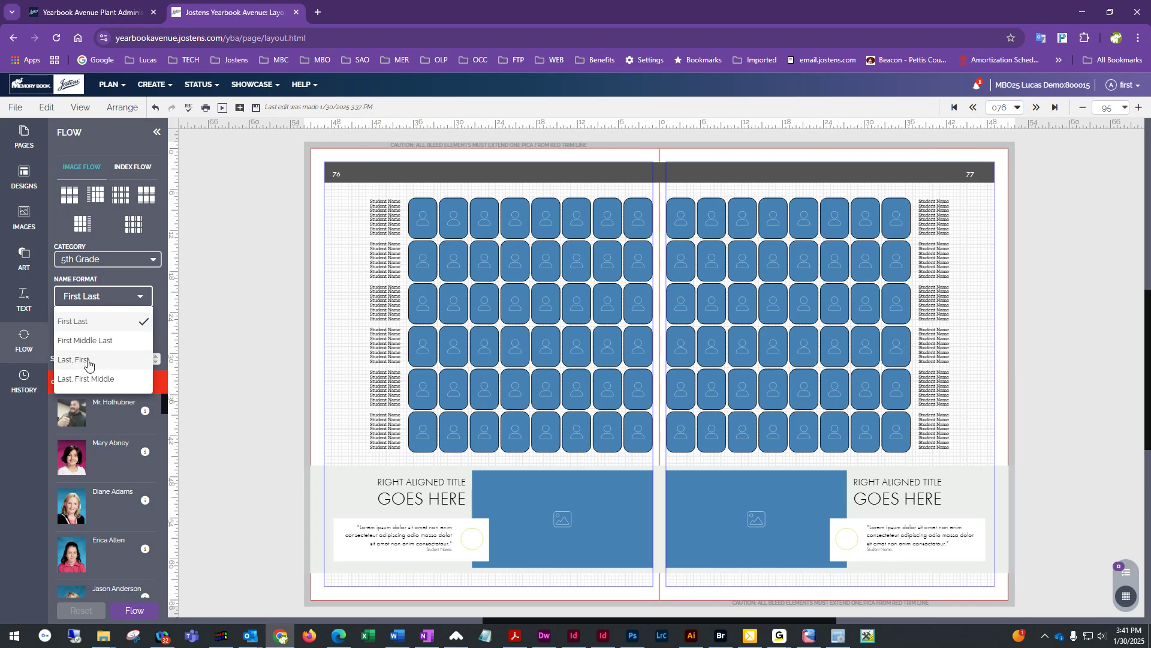
pyautogui.click(120, 287)
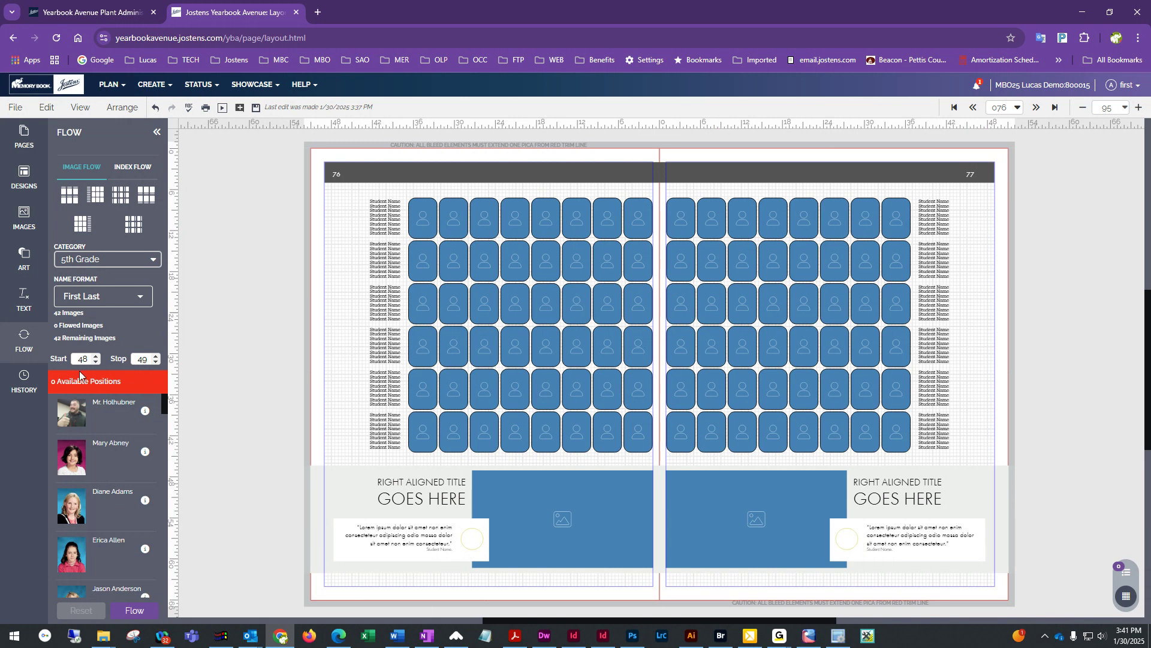
# Set the flow range to start at page 76 and stop at page 77, saving the spread before flowing the 5th Grade portraits
pyautogui.doubleClick(95, 358)
pyautogui.write('76')
pyautogui.click(112, 365)
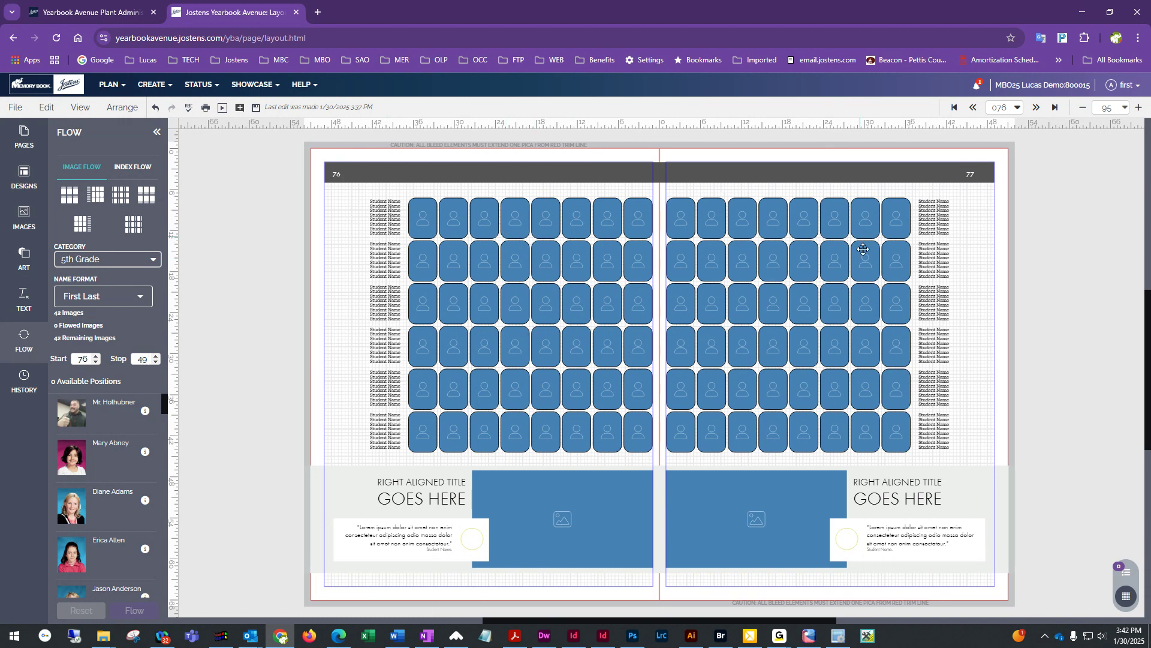
pyautogui.doubleClick(149, 357)
pyautogui.click(69, 357)
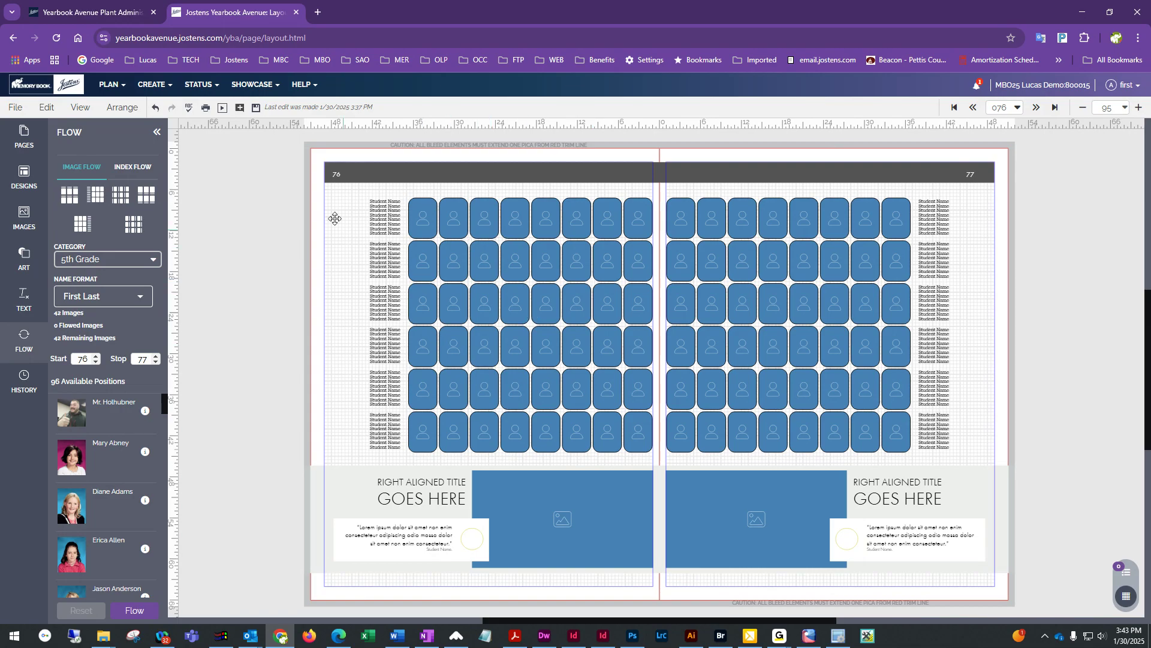
pyautogui.click(252, 109)
pyautogui.click(142, 612)
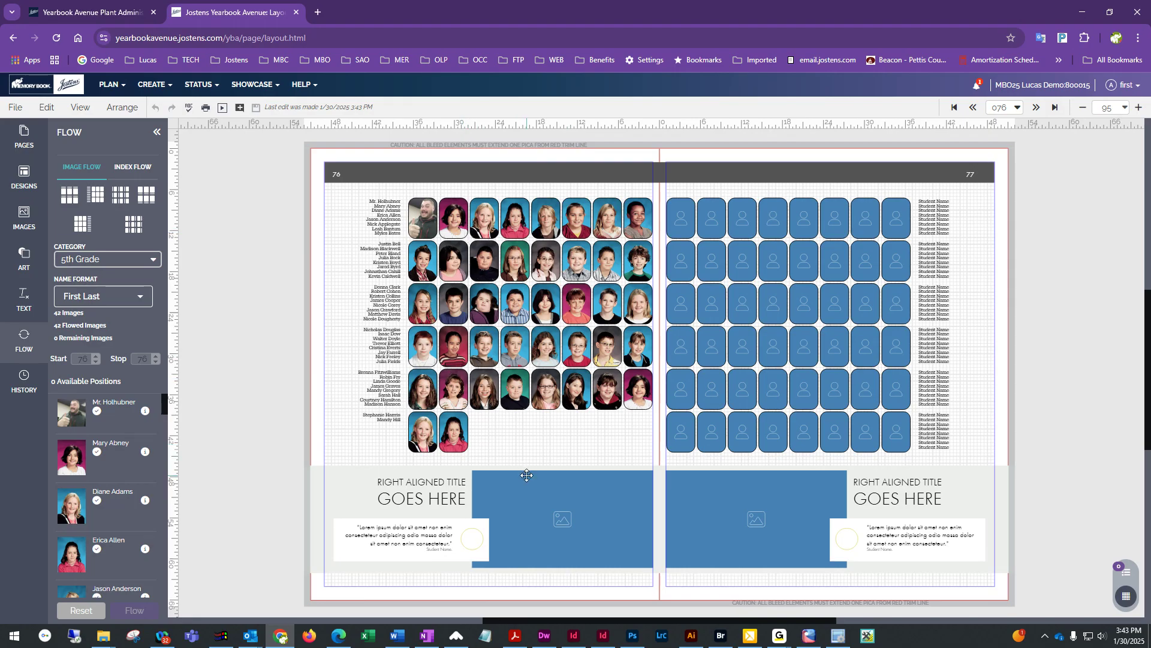
# Reset the portrait flow on page 76 and flow the 5th Grade portraits onto page 77 instead, with start and stop both 77
pyautogui.click(425, 222)
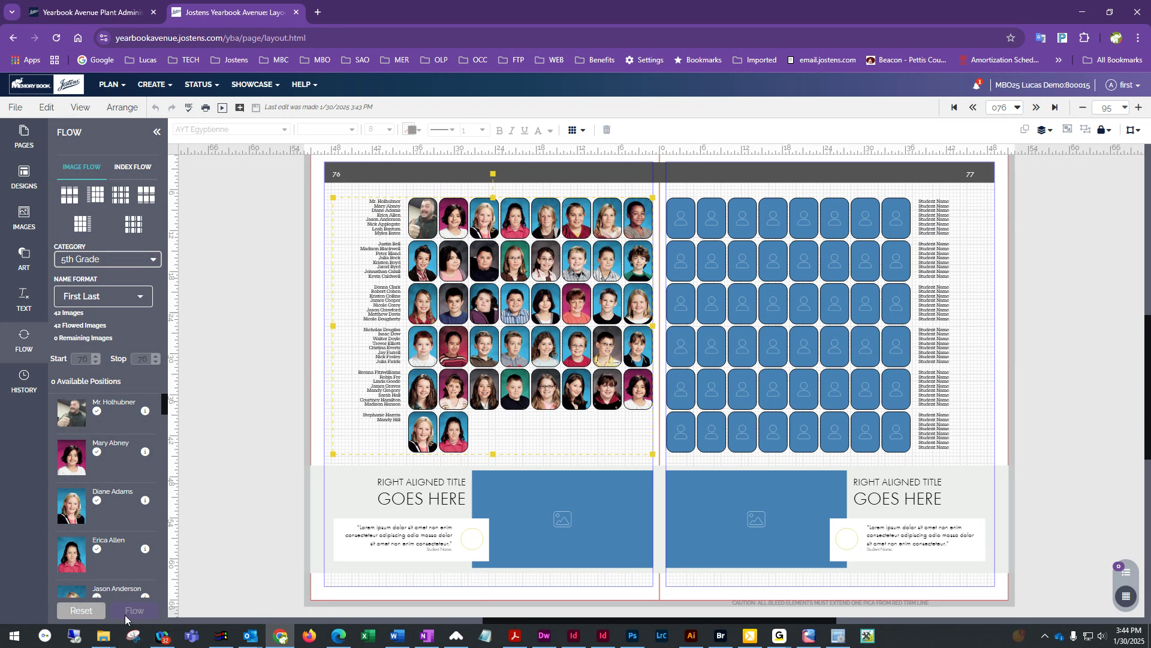
pyautogui.click(82, 610)
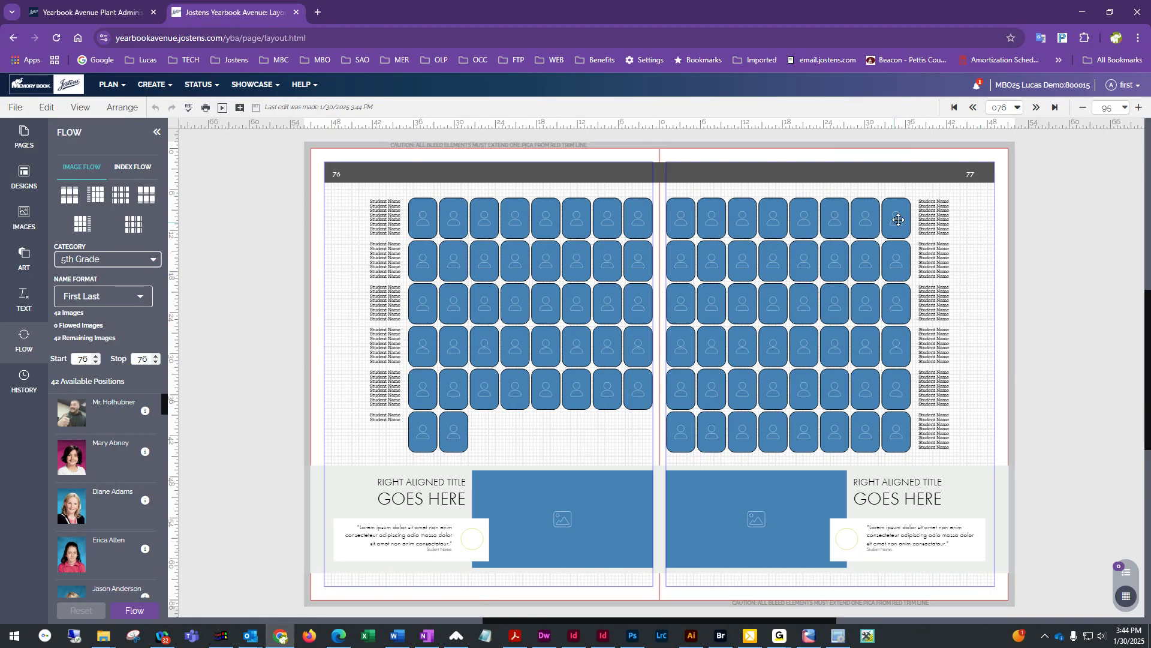
pyautogui.click(96, 356)
pyautogui.click(156, 356)
pyautogui.click(142, 613)
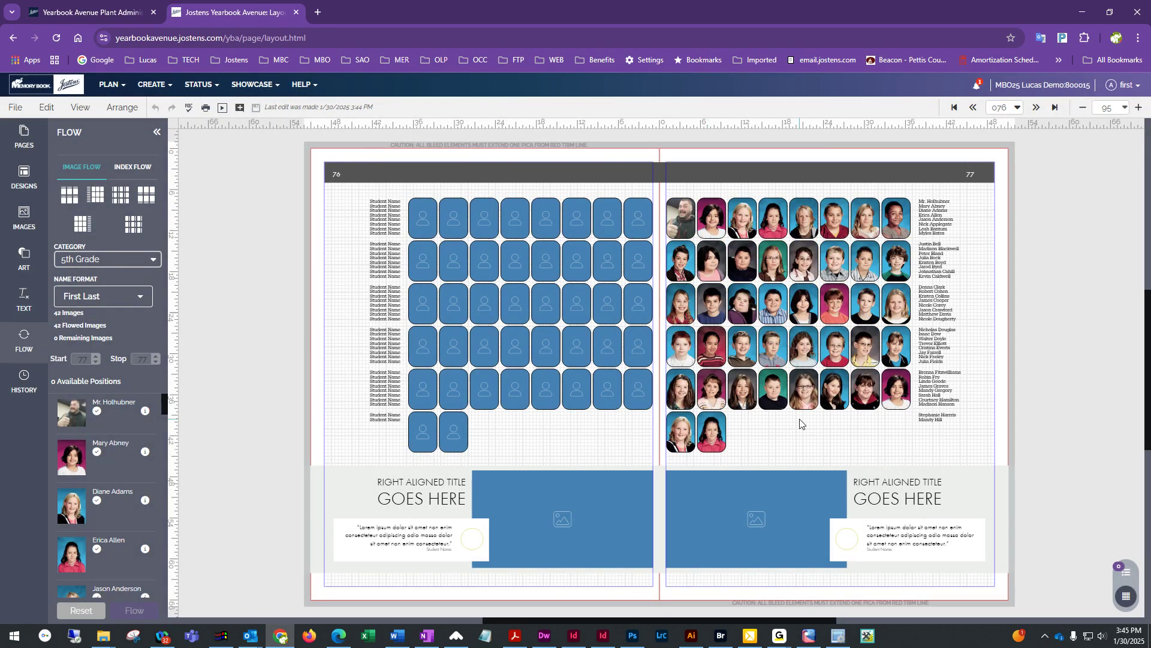
# Turn the six hidden portrait positions in the last row of page 76's flow back on and save the spread
pyautogui.click(456, 271)
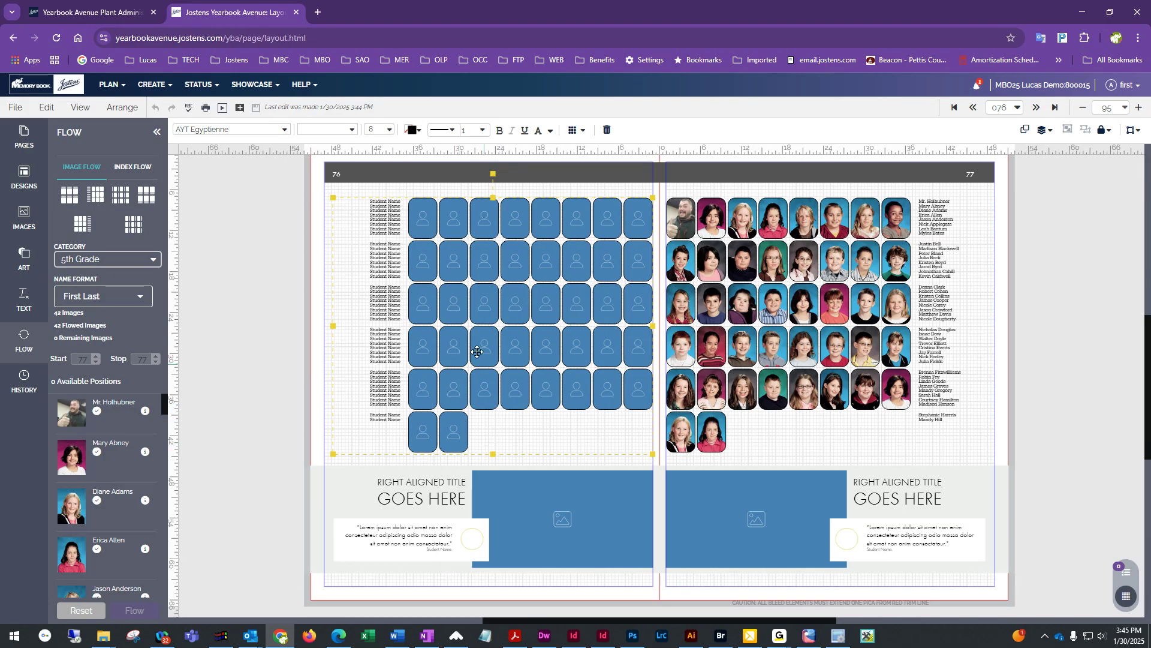
pyautogui.doubleClick(519, 300)
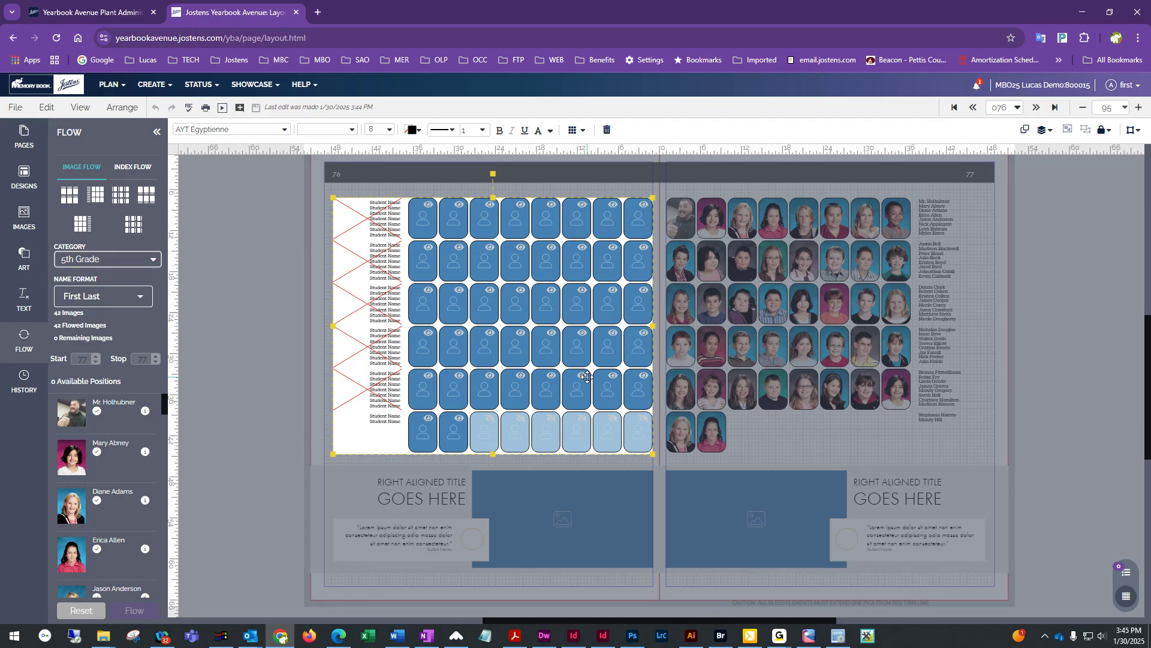
pyautogui.click(490, 419)
pyautogui.click(521, 423)
pyautogui.click(547, 421)
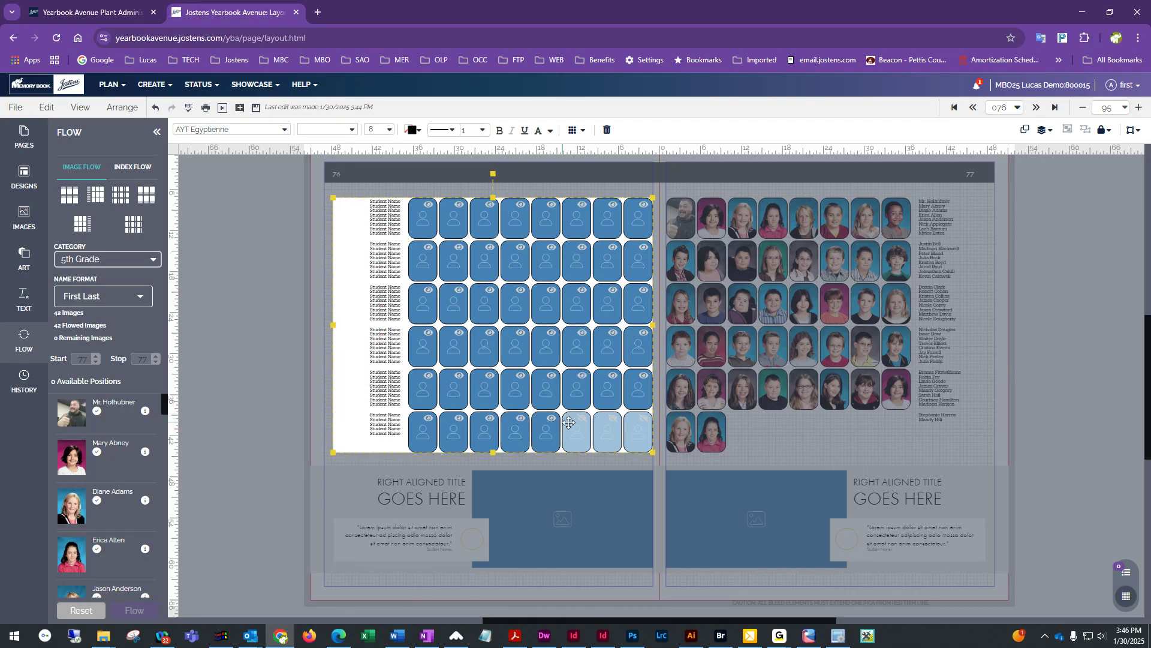
pyautogui.click(582, 426)
pyautogui.click(608, 423)
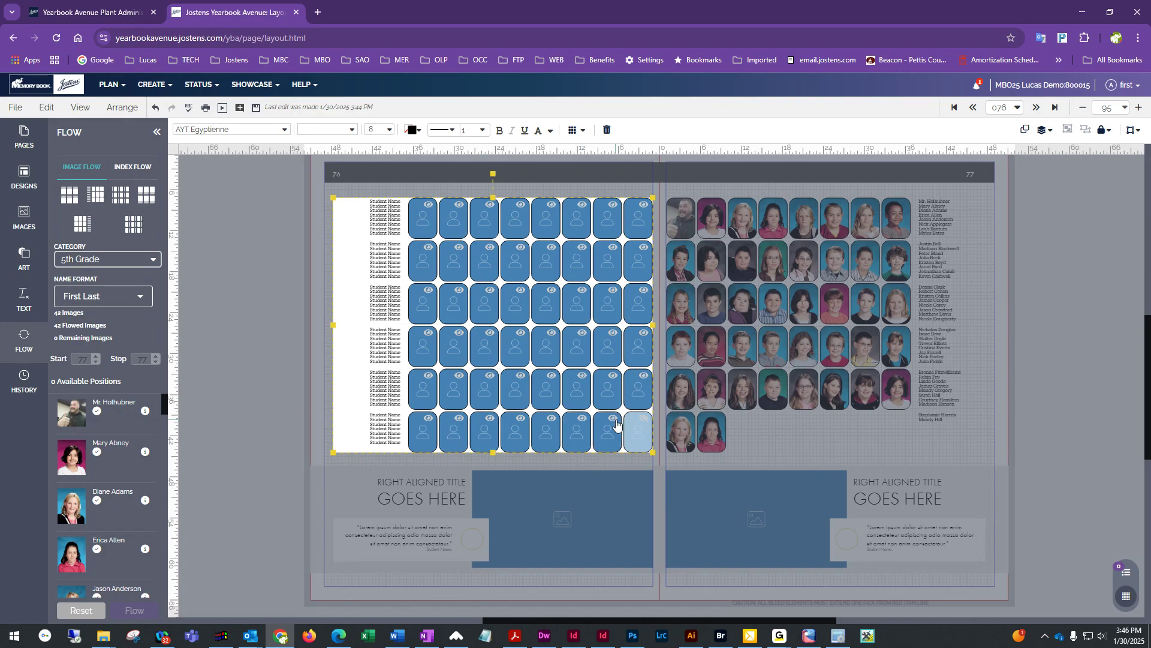
pyautogui.click(647, 420)
pyautogui.click(325, 346)
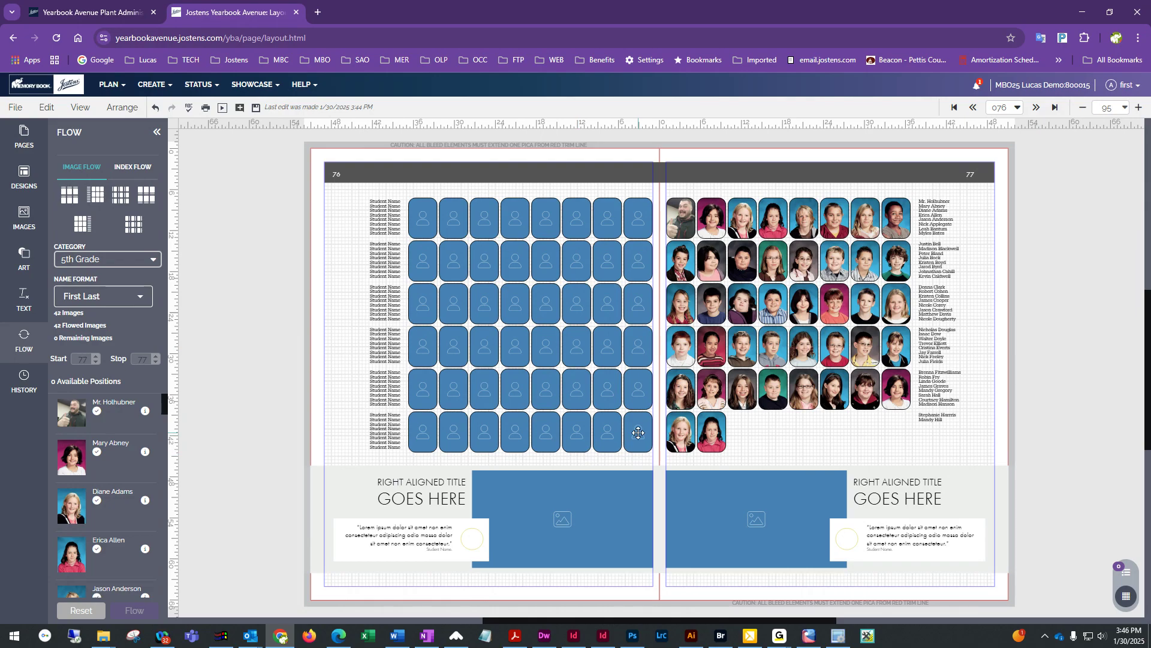
pyautogui.click(258, 108)
pyautogui.scroll(-1, 786, 387)
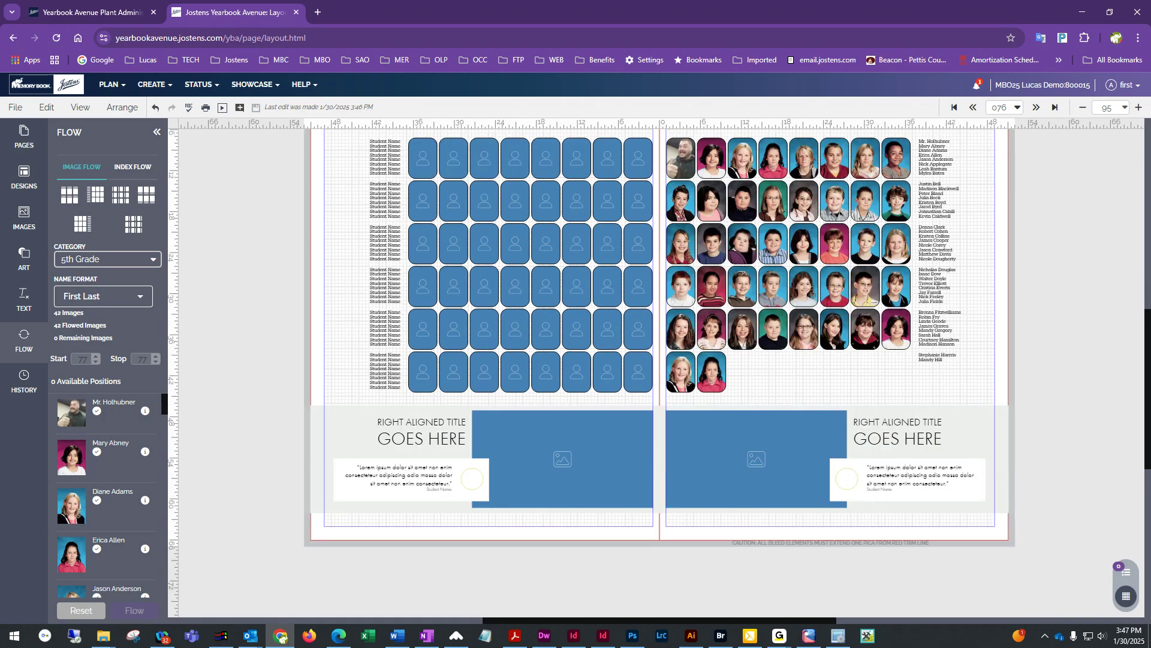